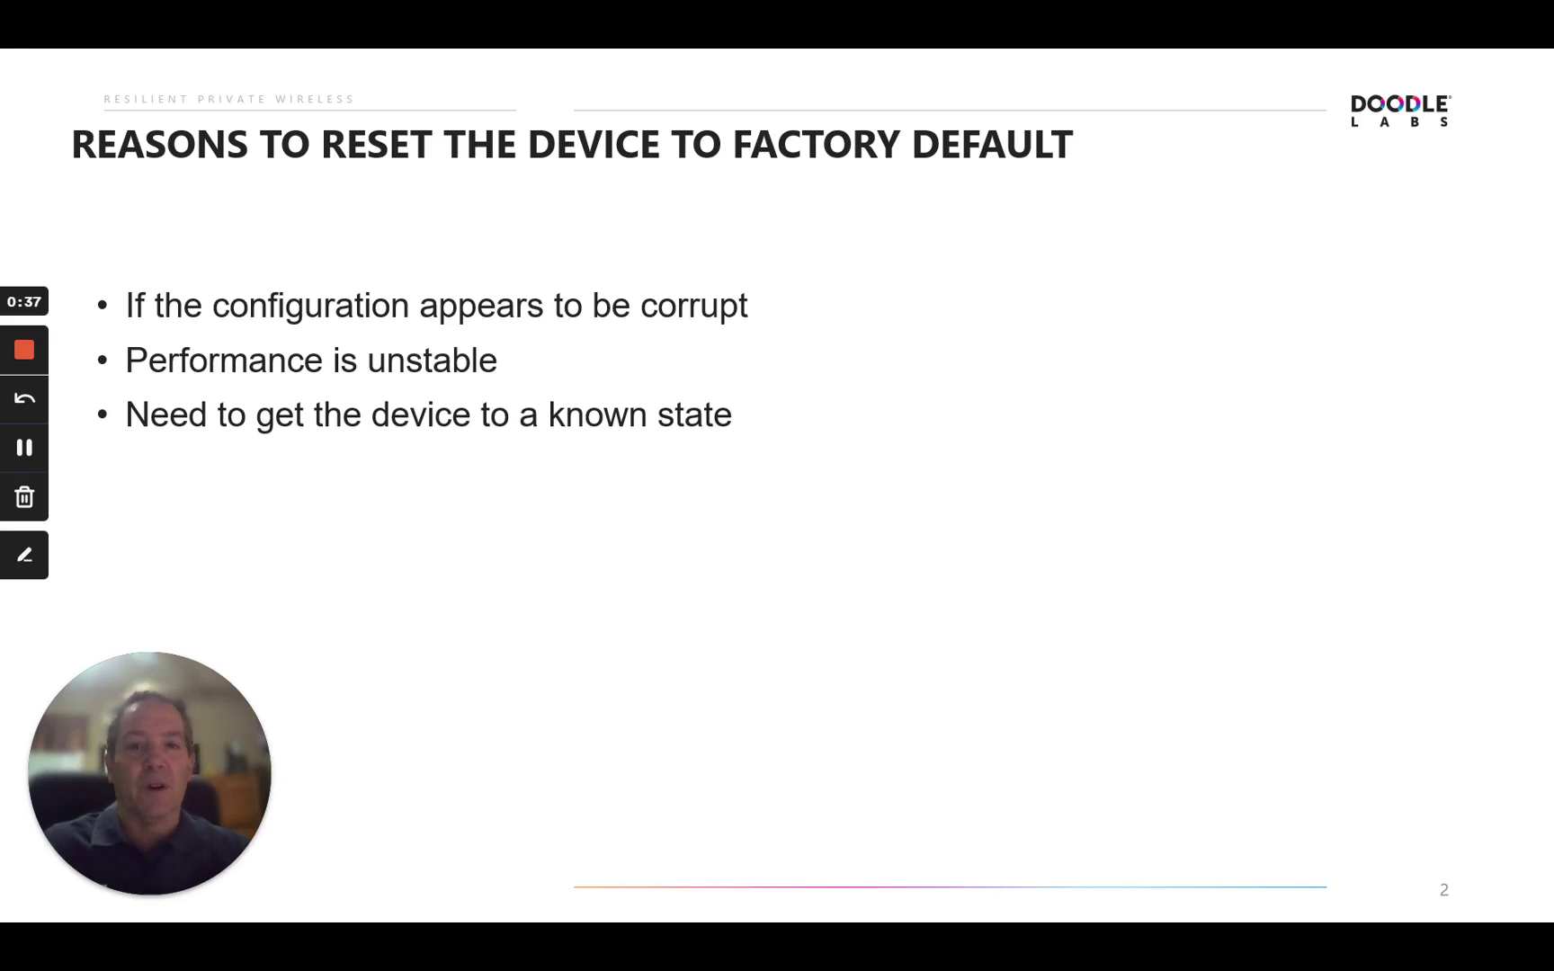
- Advance the slide show to the slide listing ways to reset the device to factory default
key(Right)
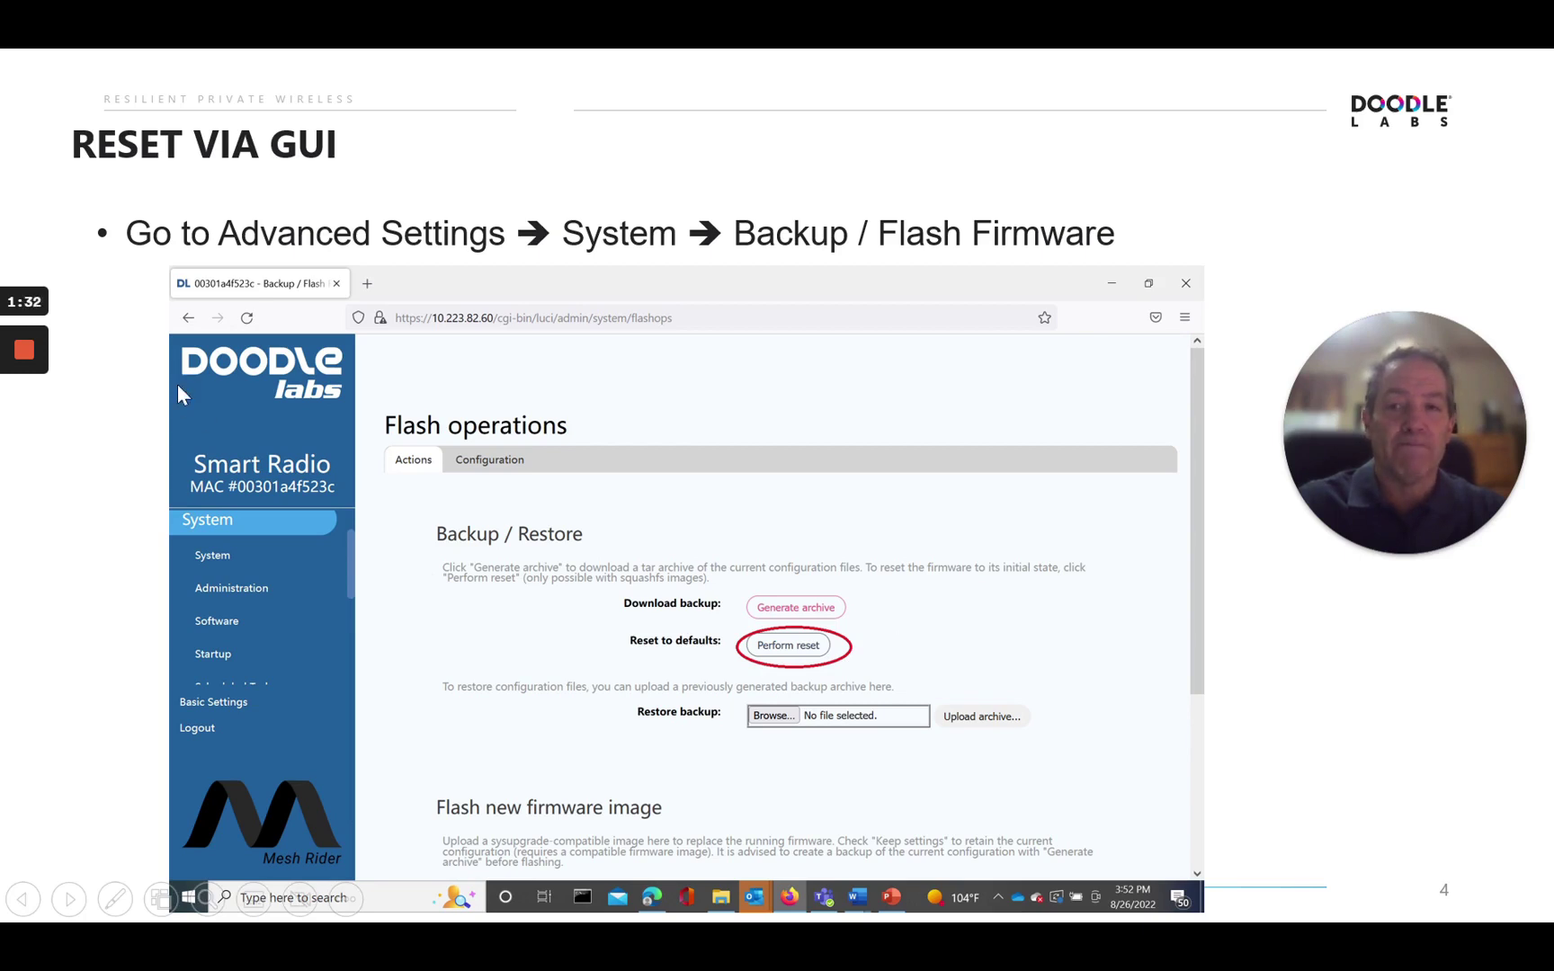
- Load the radio at 10.223.151.21 in Firefox and log in to its Status overview
key(alt+Tab)
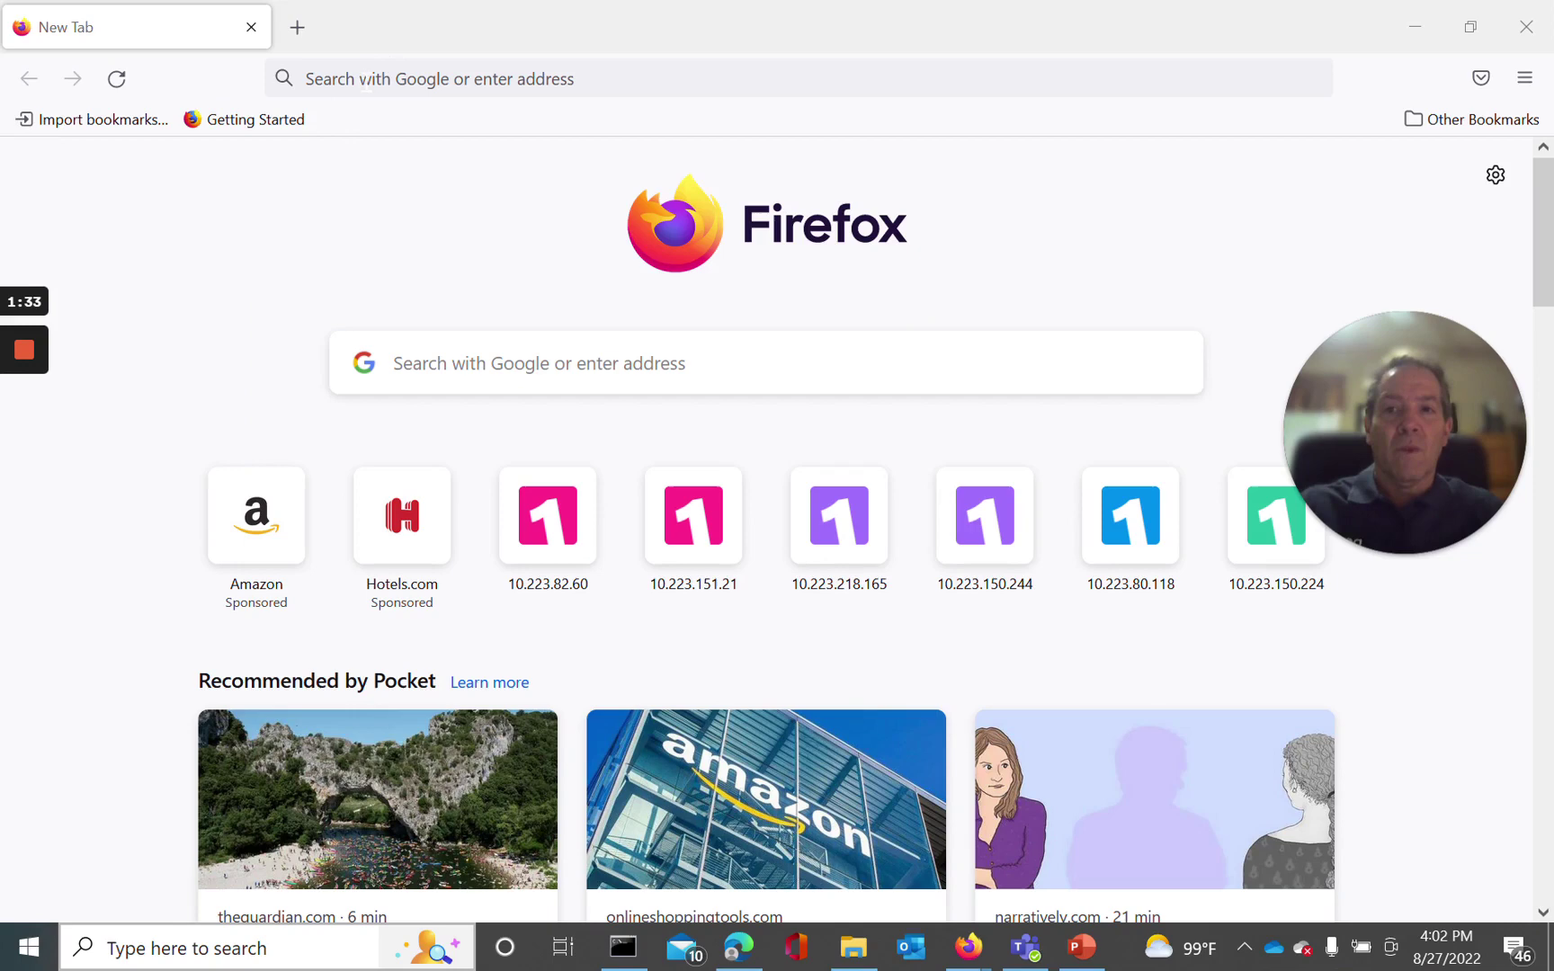
text(10)
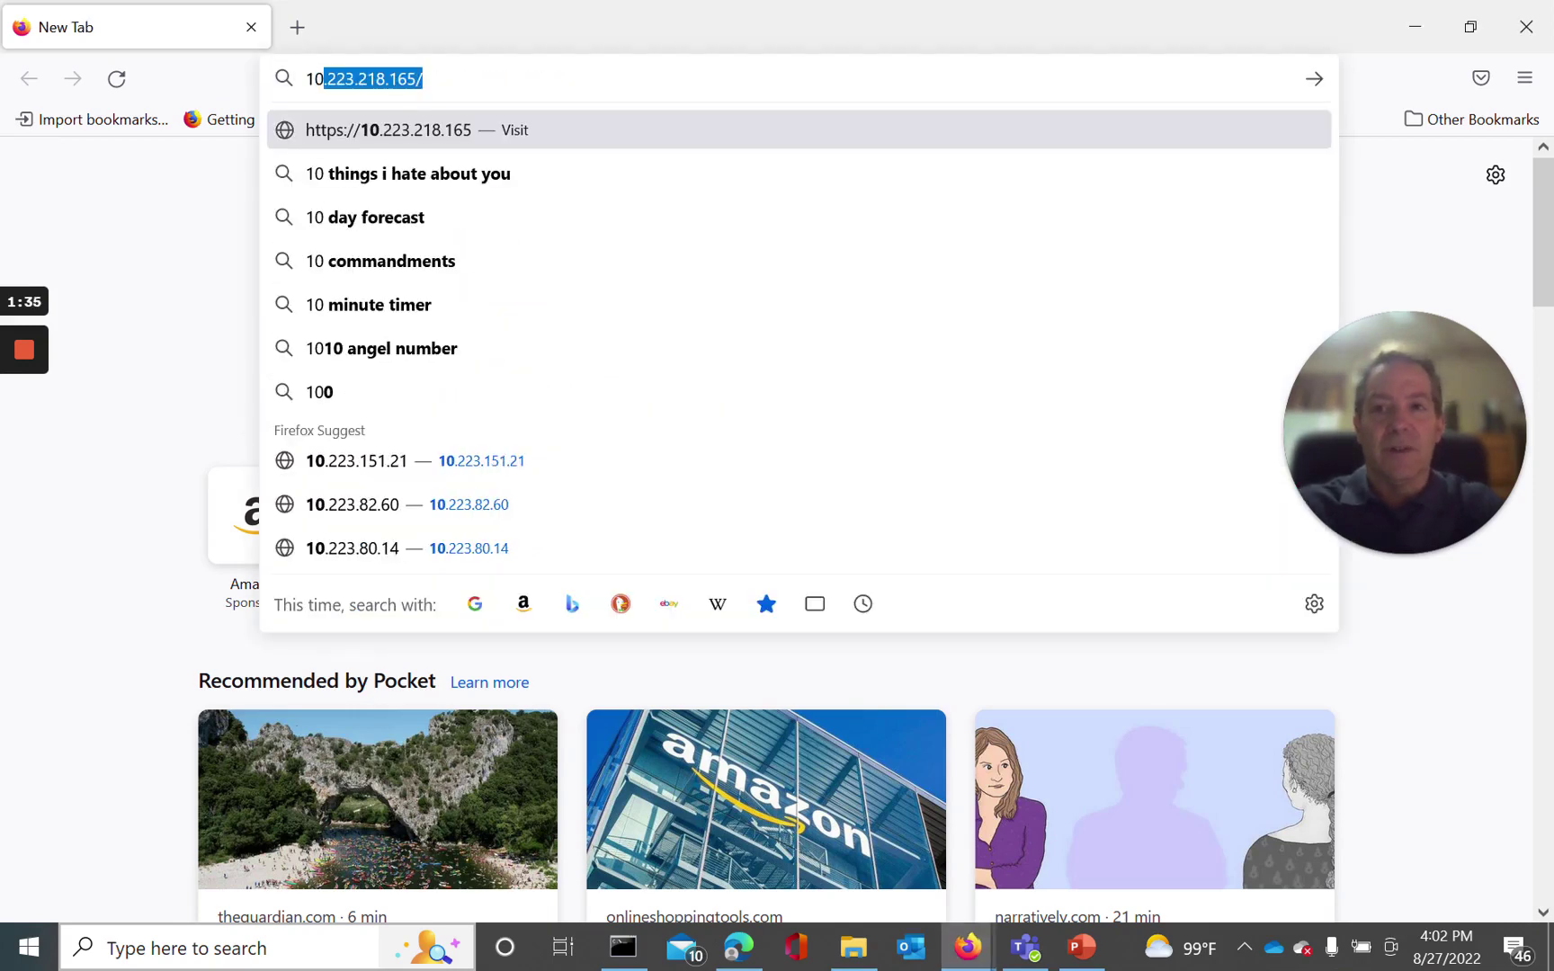
text(.223)
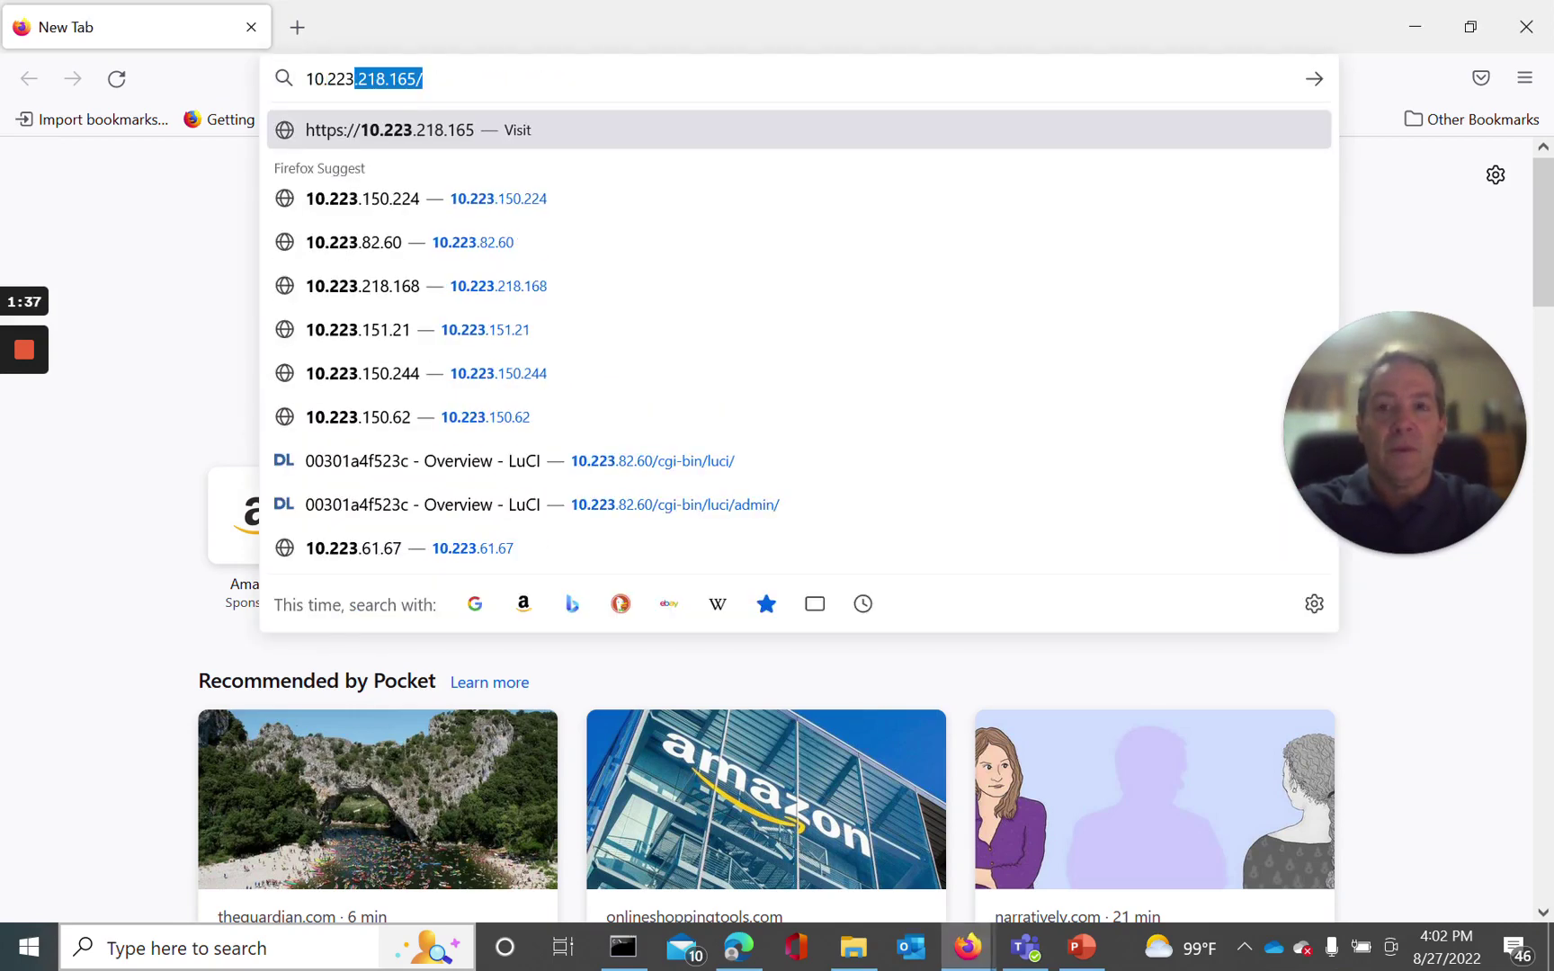
text(.151.)
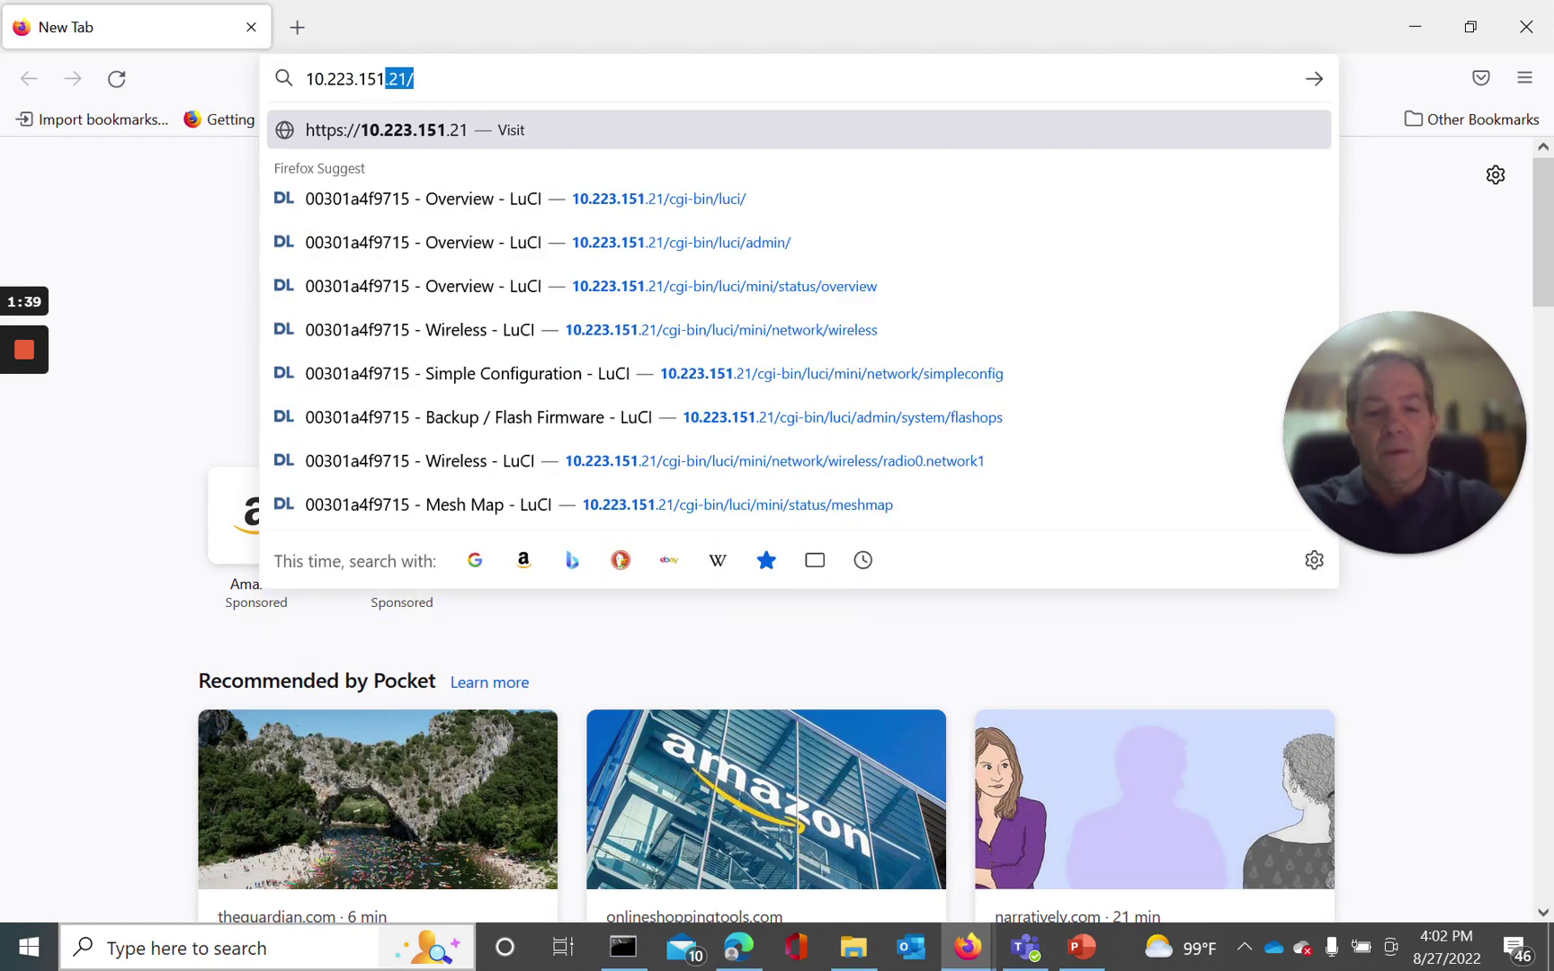
key(Return)
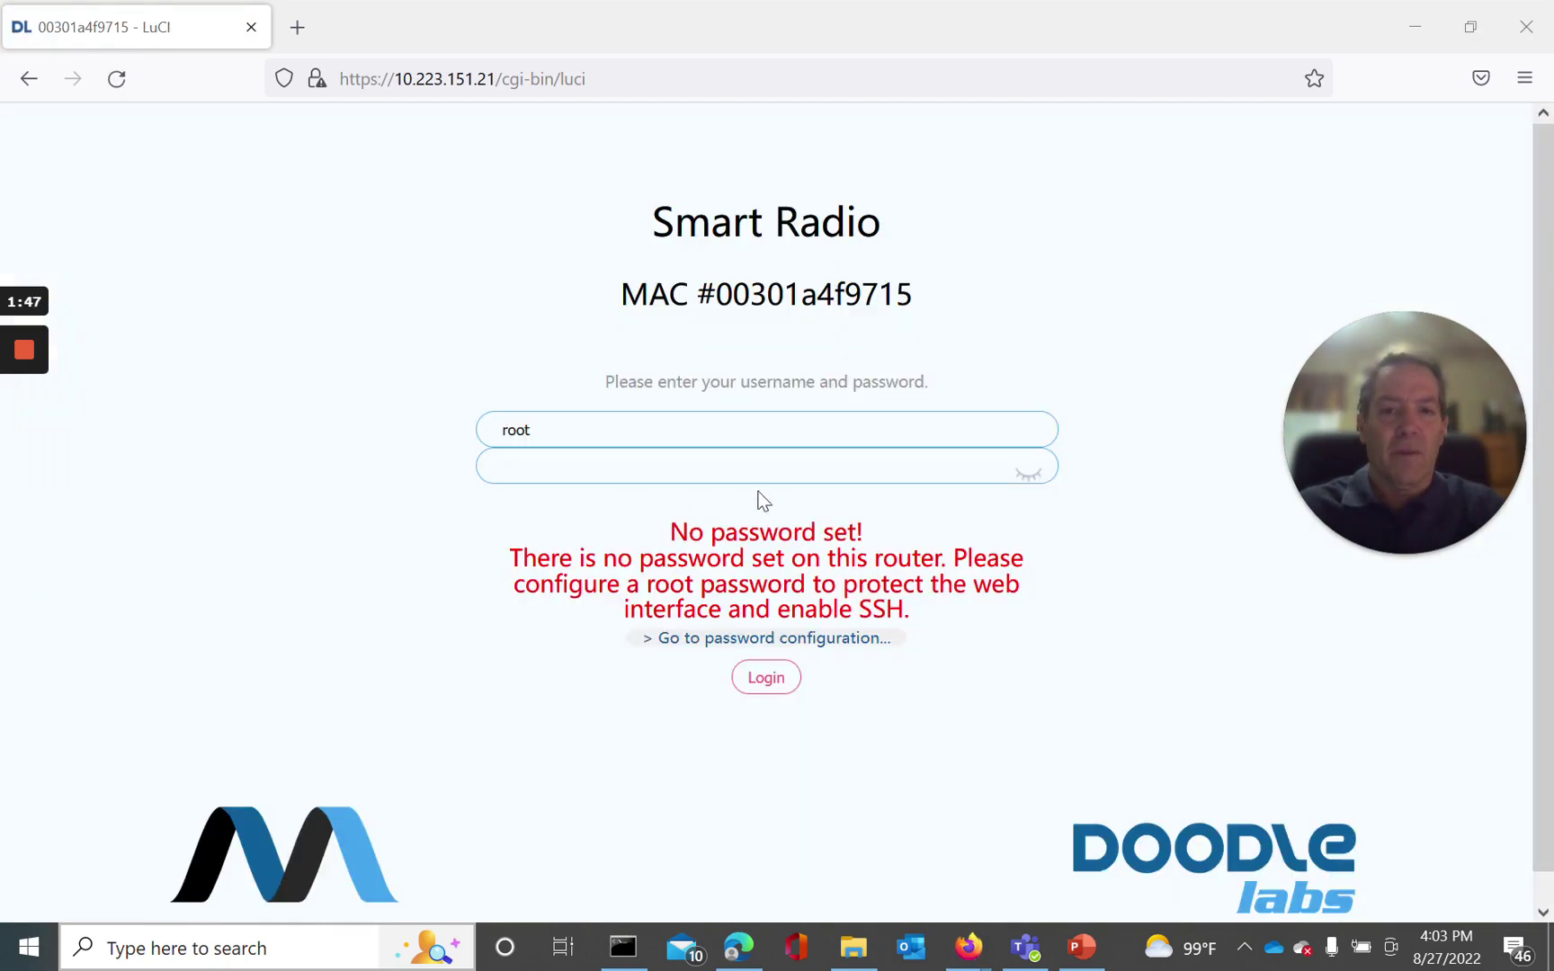
click(767, 681)
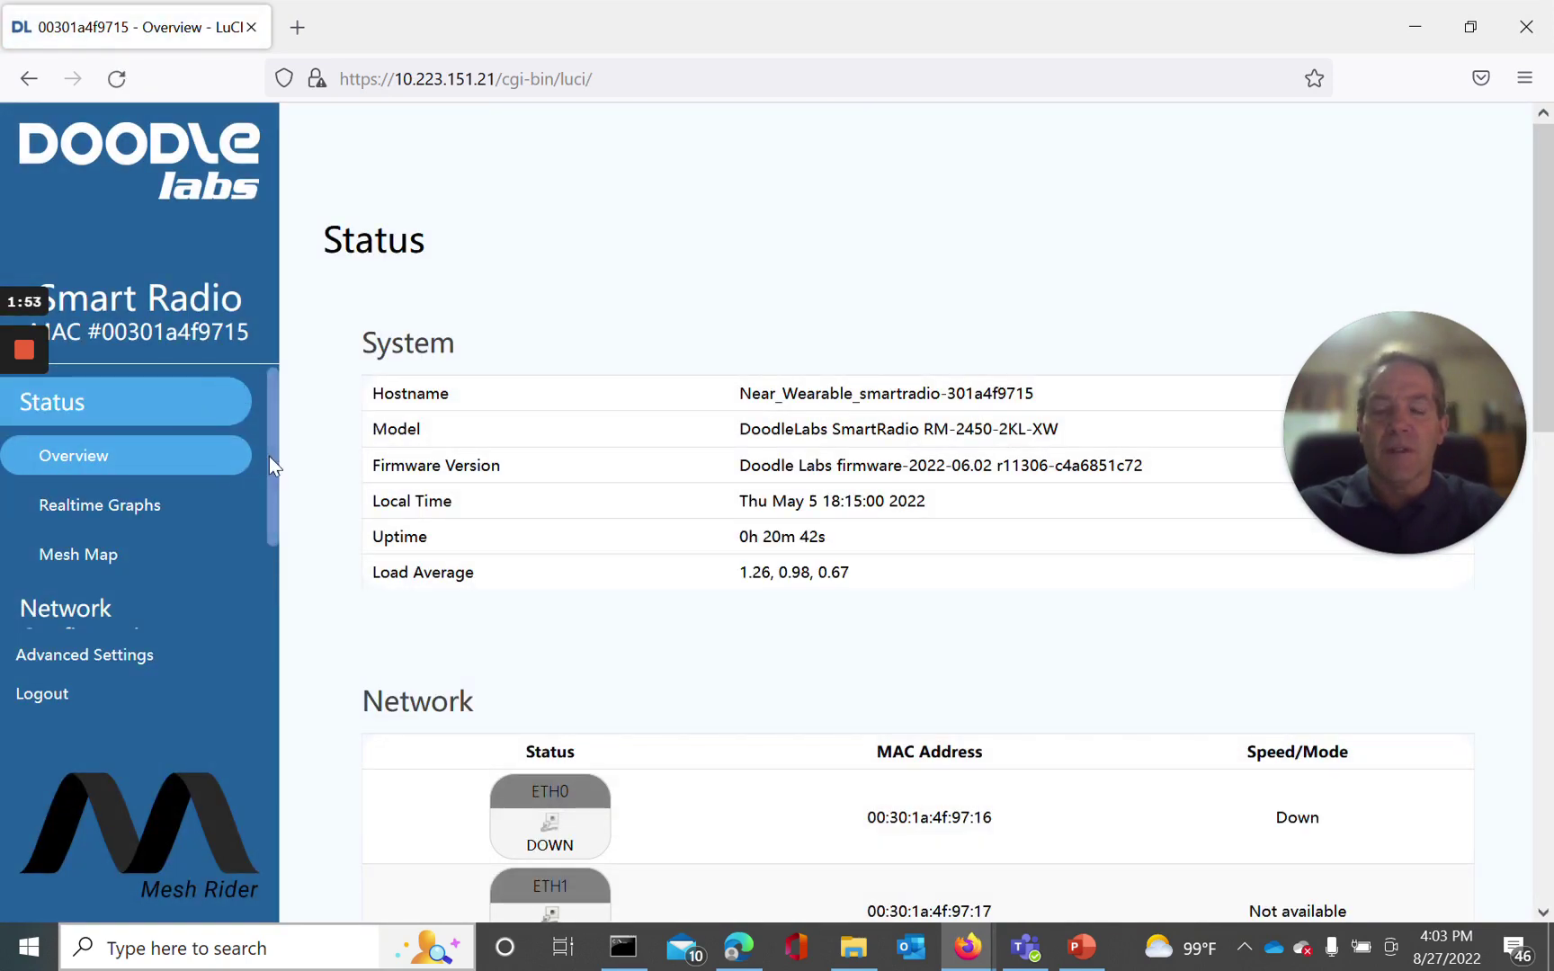
- Go to Advanced Settings > System > Backup / Flash Firmware and request Perform reset
scroll(268, 456, down, 2)
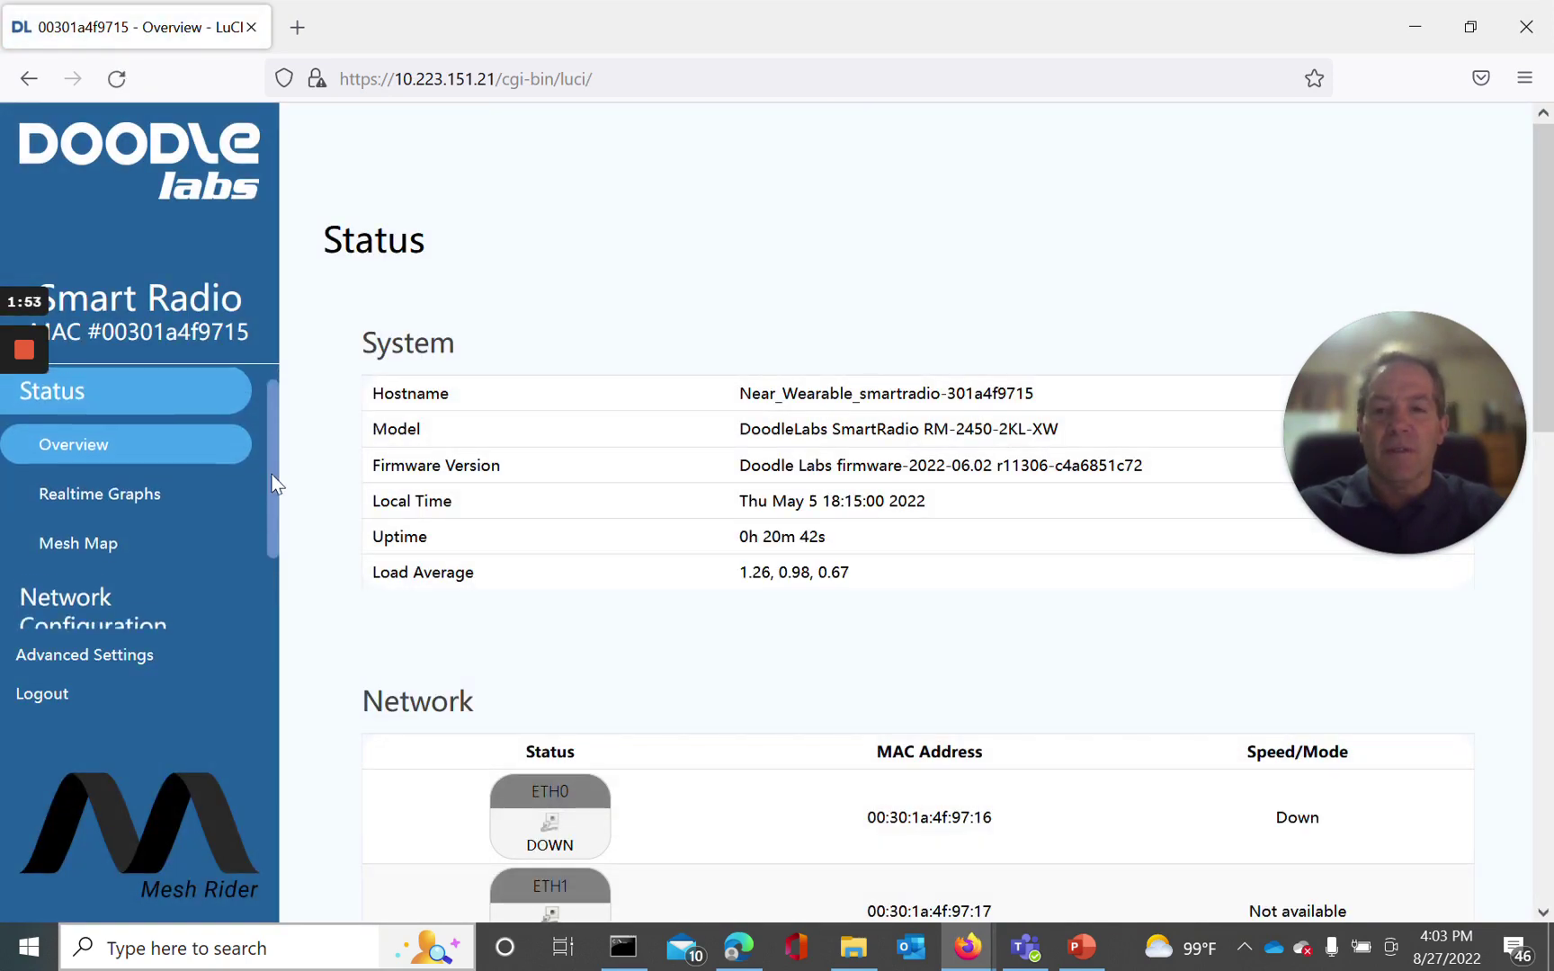
click(81, 661)
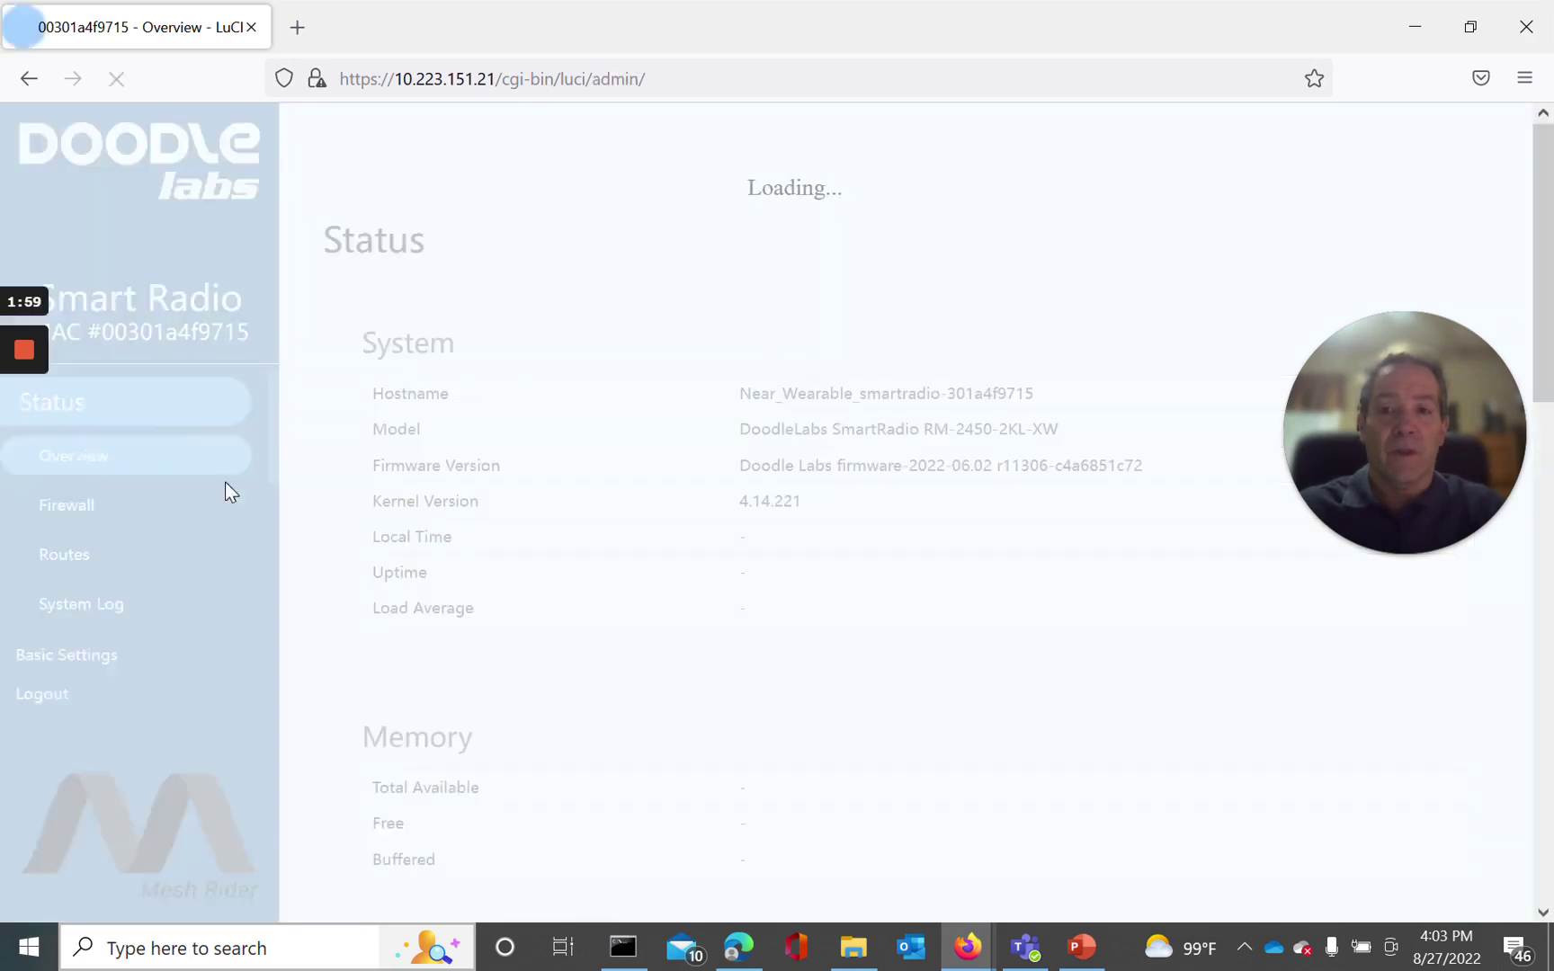
scroll(275, 492, down, 3)
scroll(275, 494, down, 3)
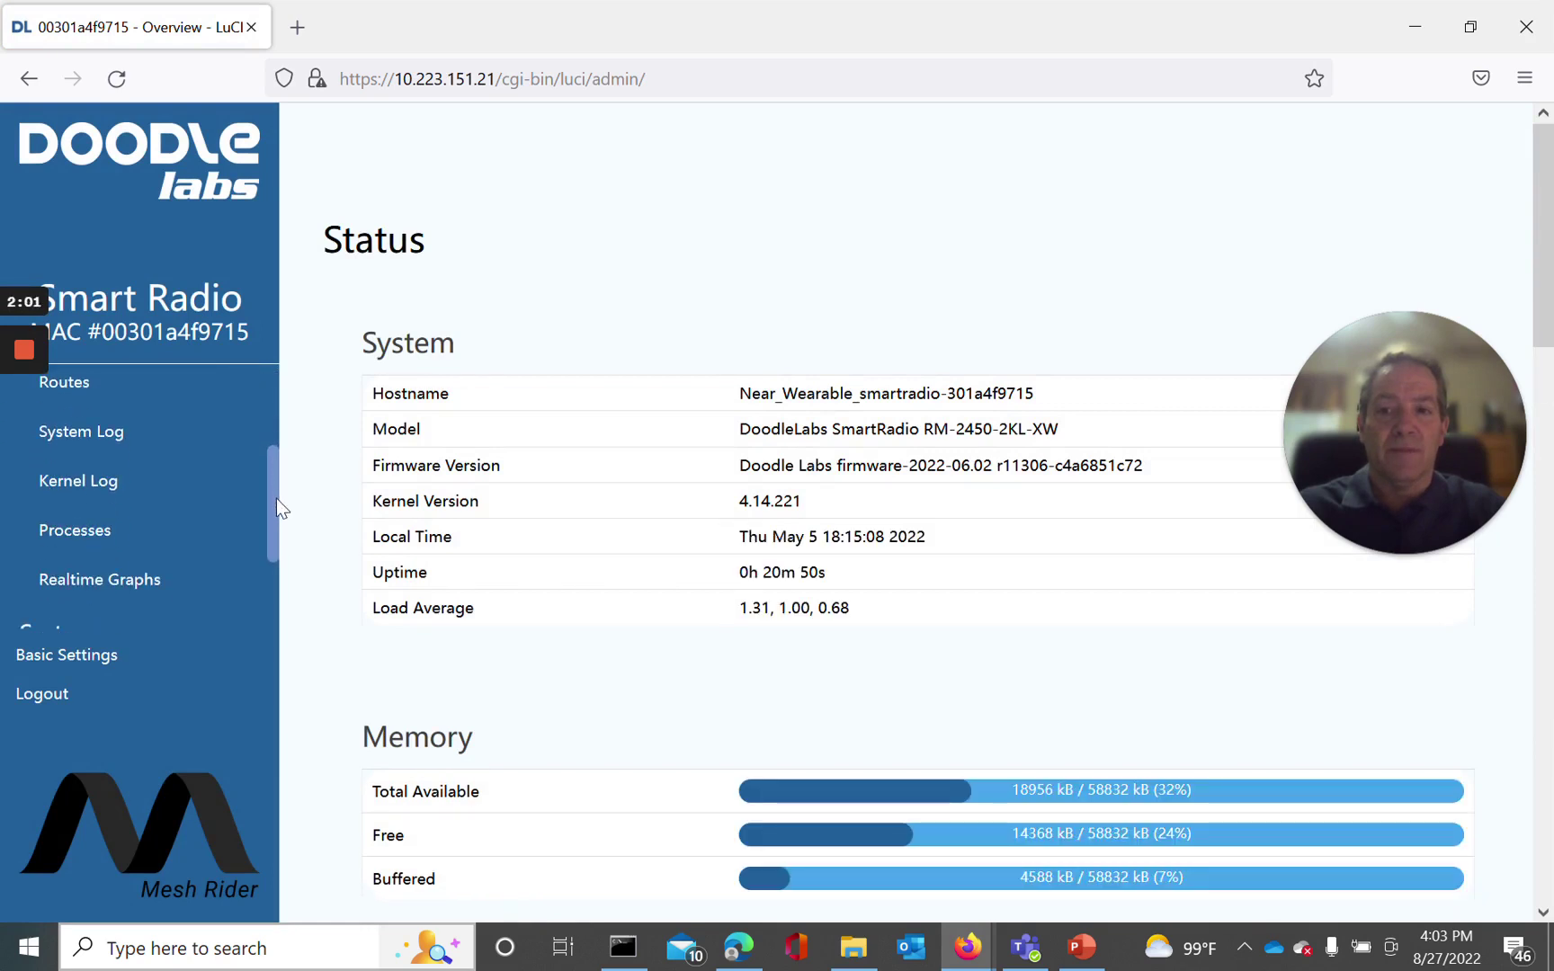
click(132, 537)
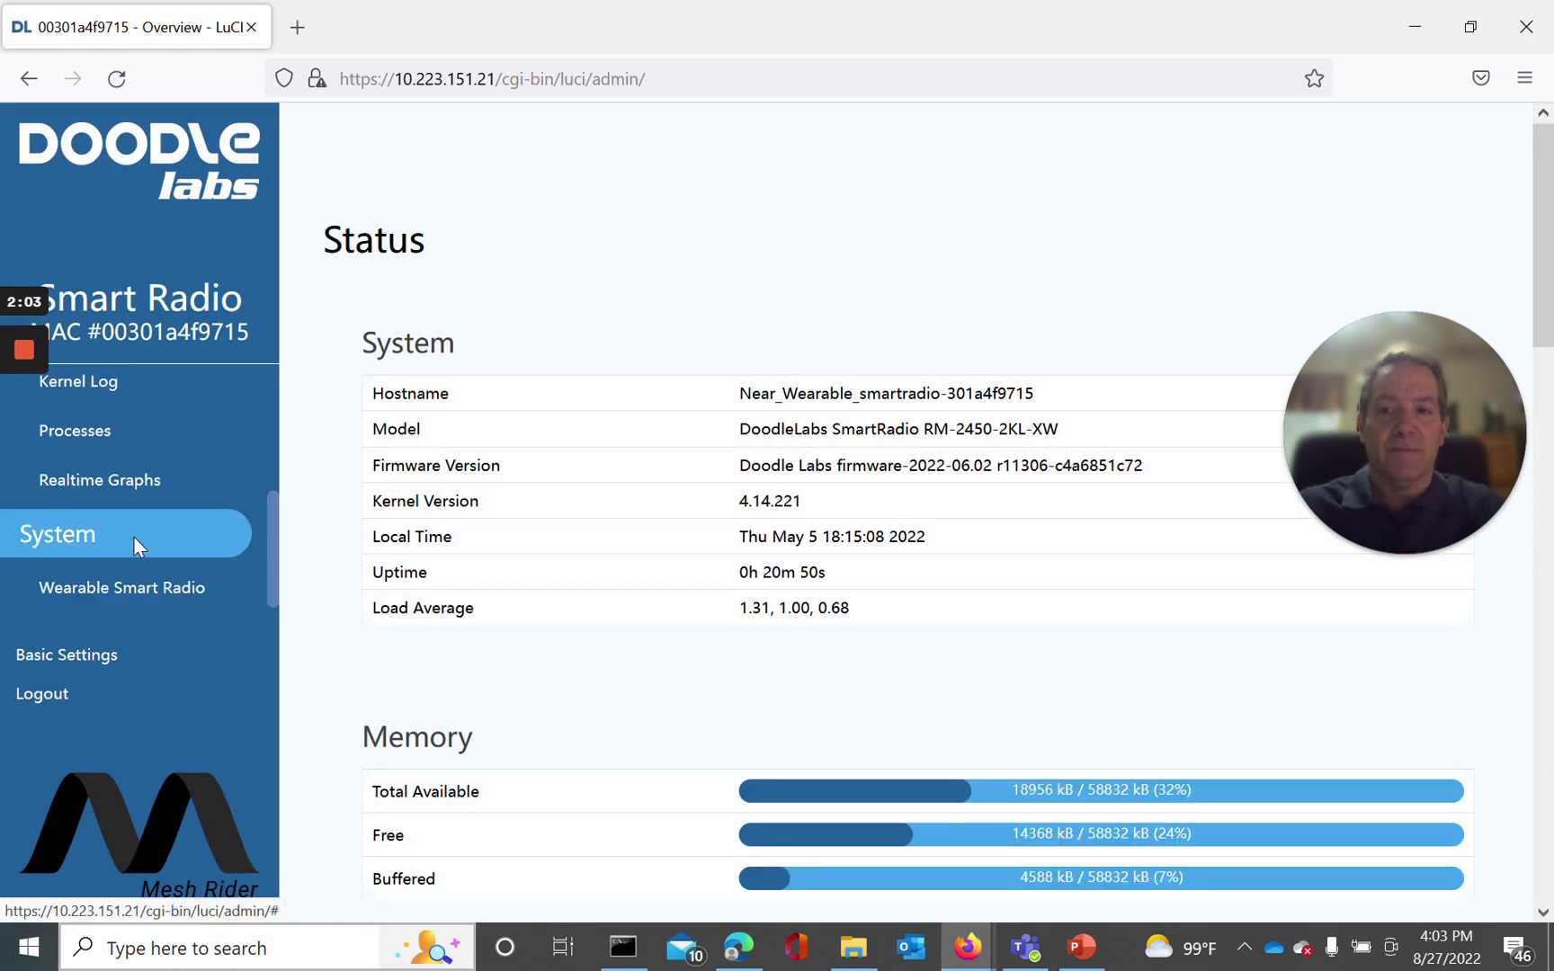
drag(274, 451, 278, 553)
click(171, 539)
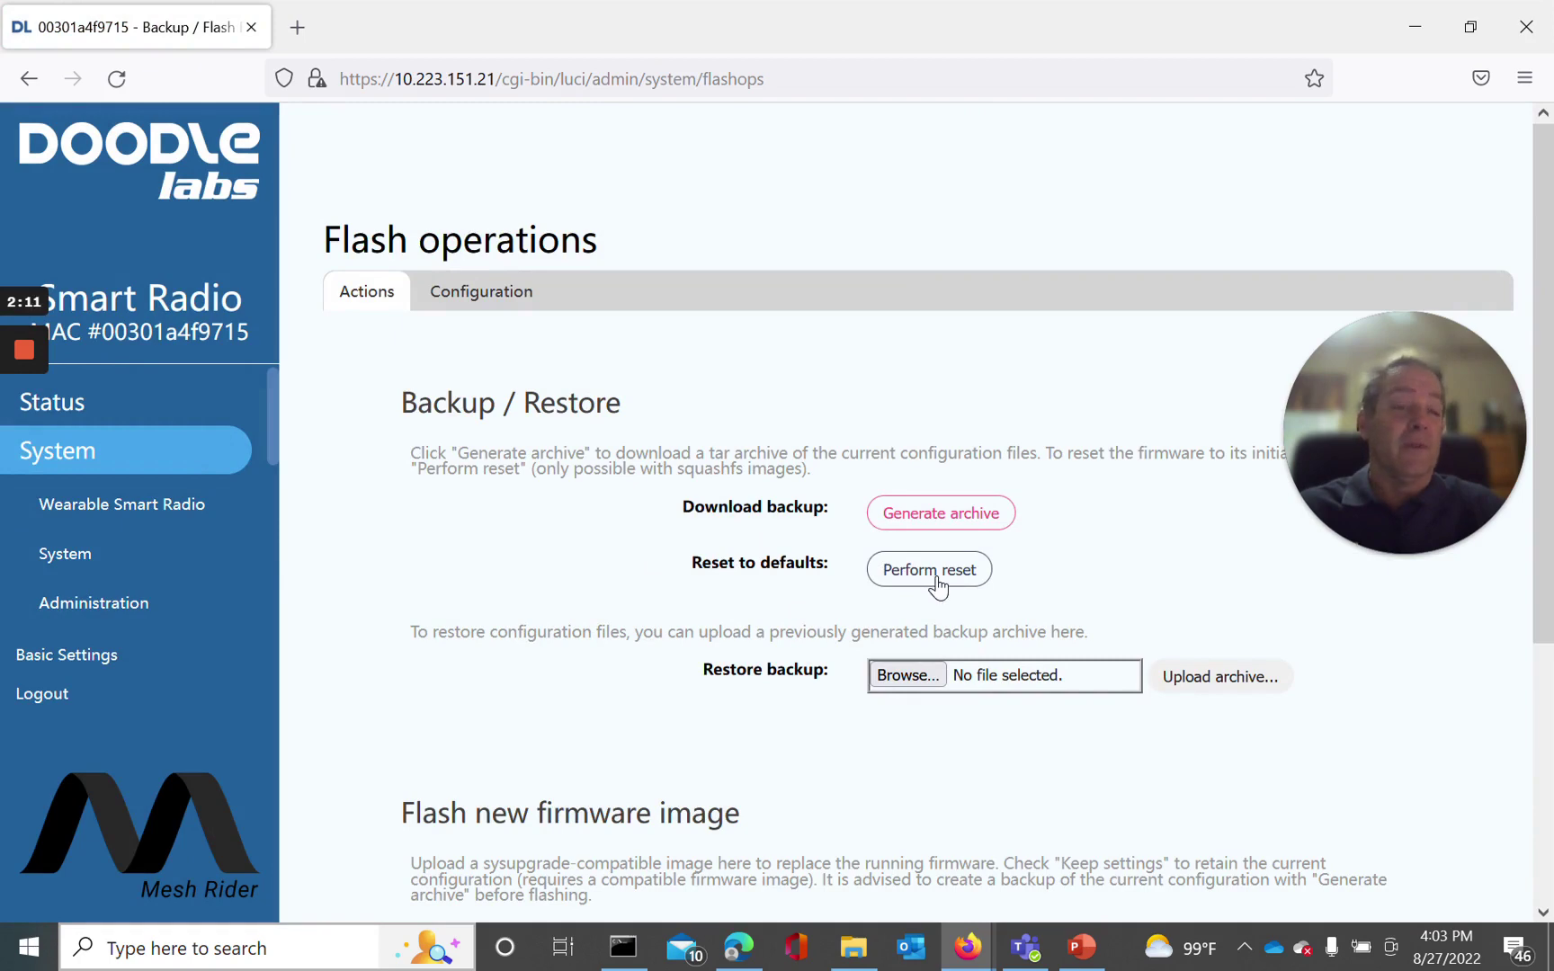
click(932, 575)
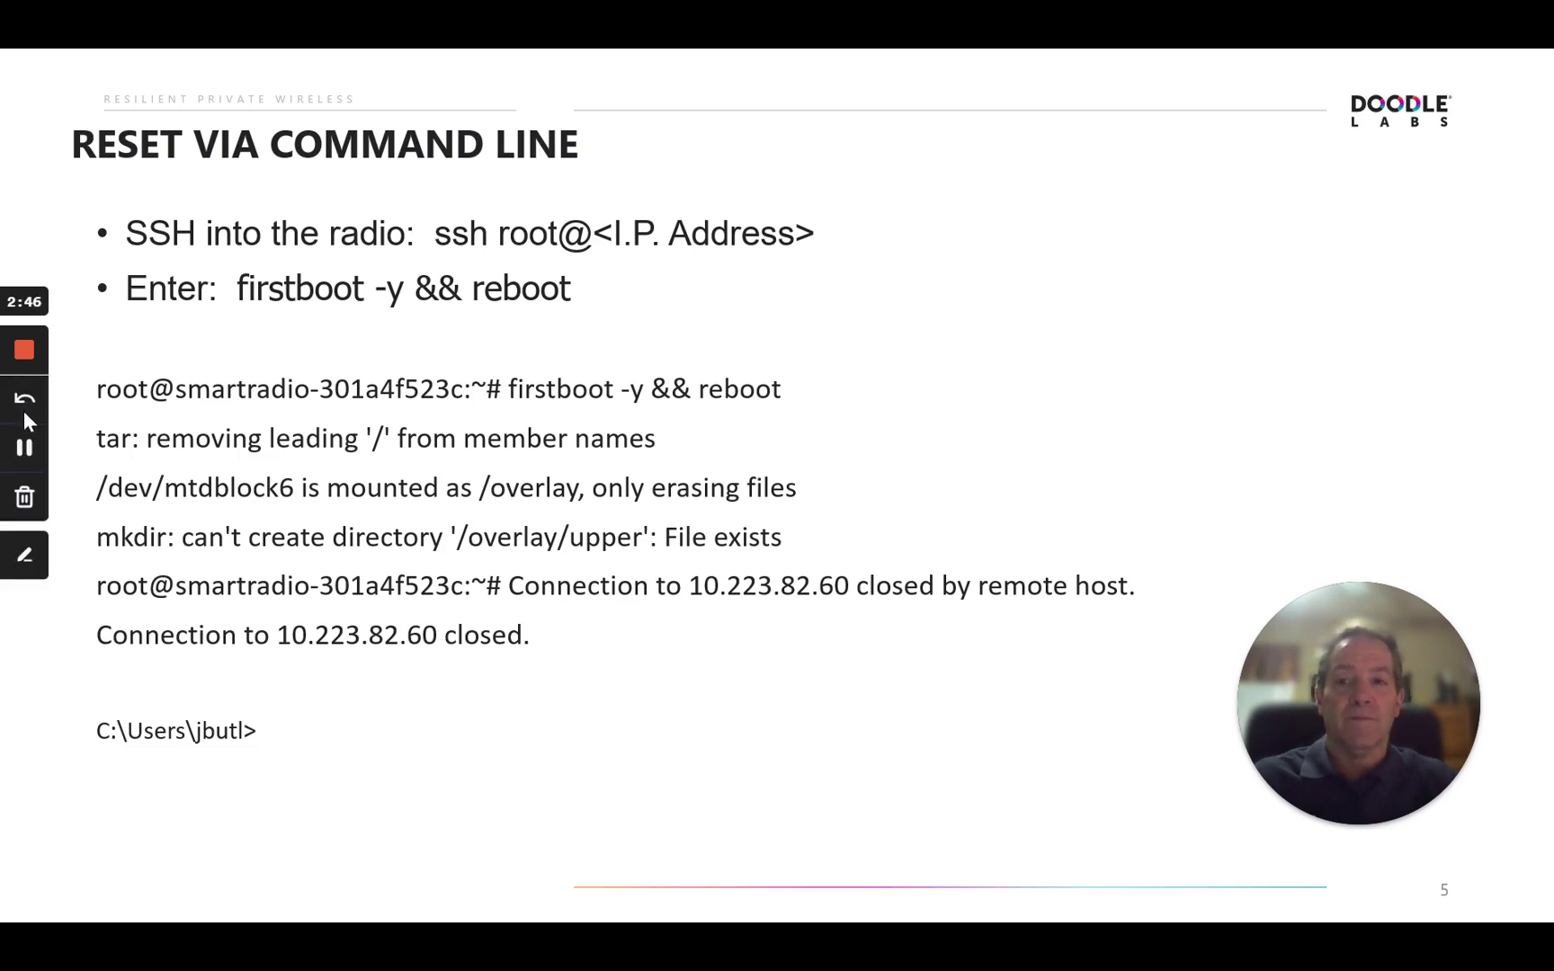
- Leave the Reset via Command Line slide and bring the Command Prompt window forward
key(alt+Tab)
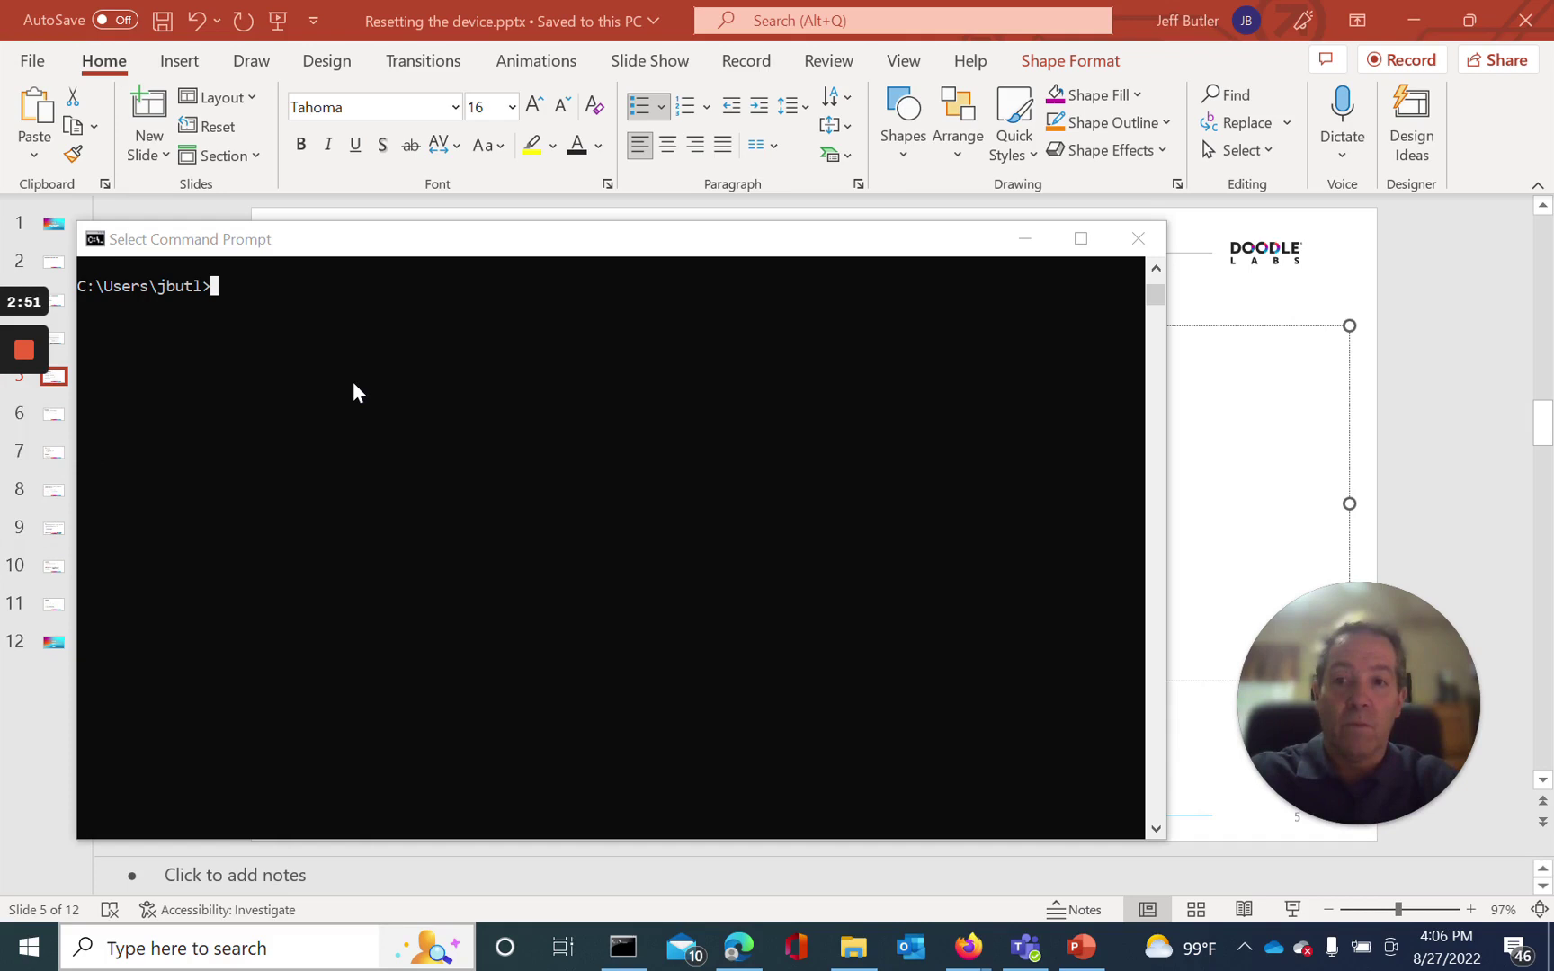
click(220, 281)
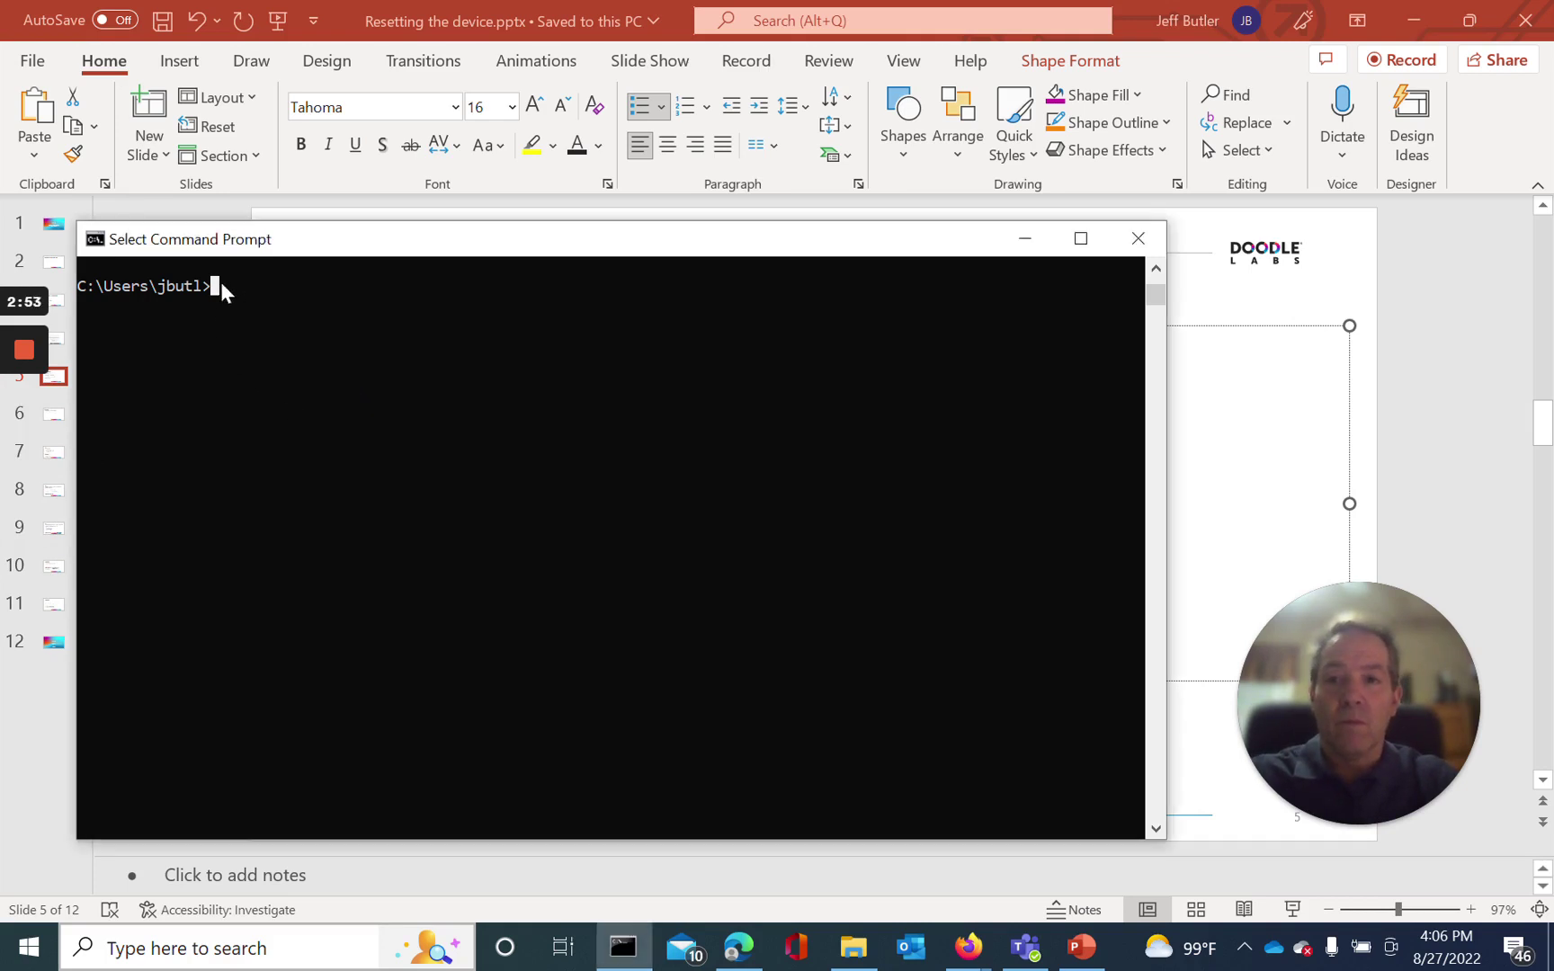
text(s)
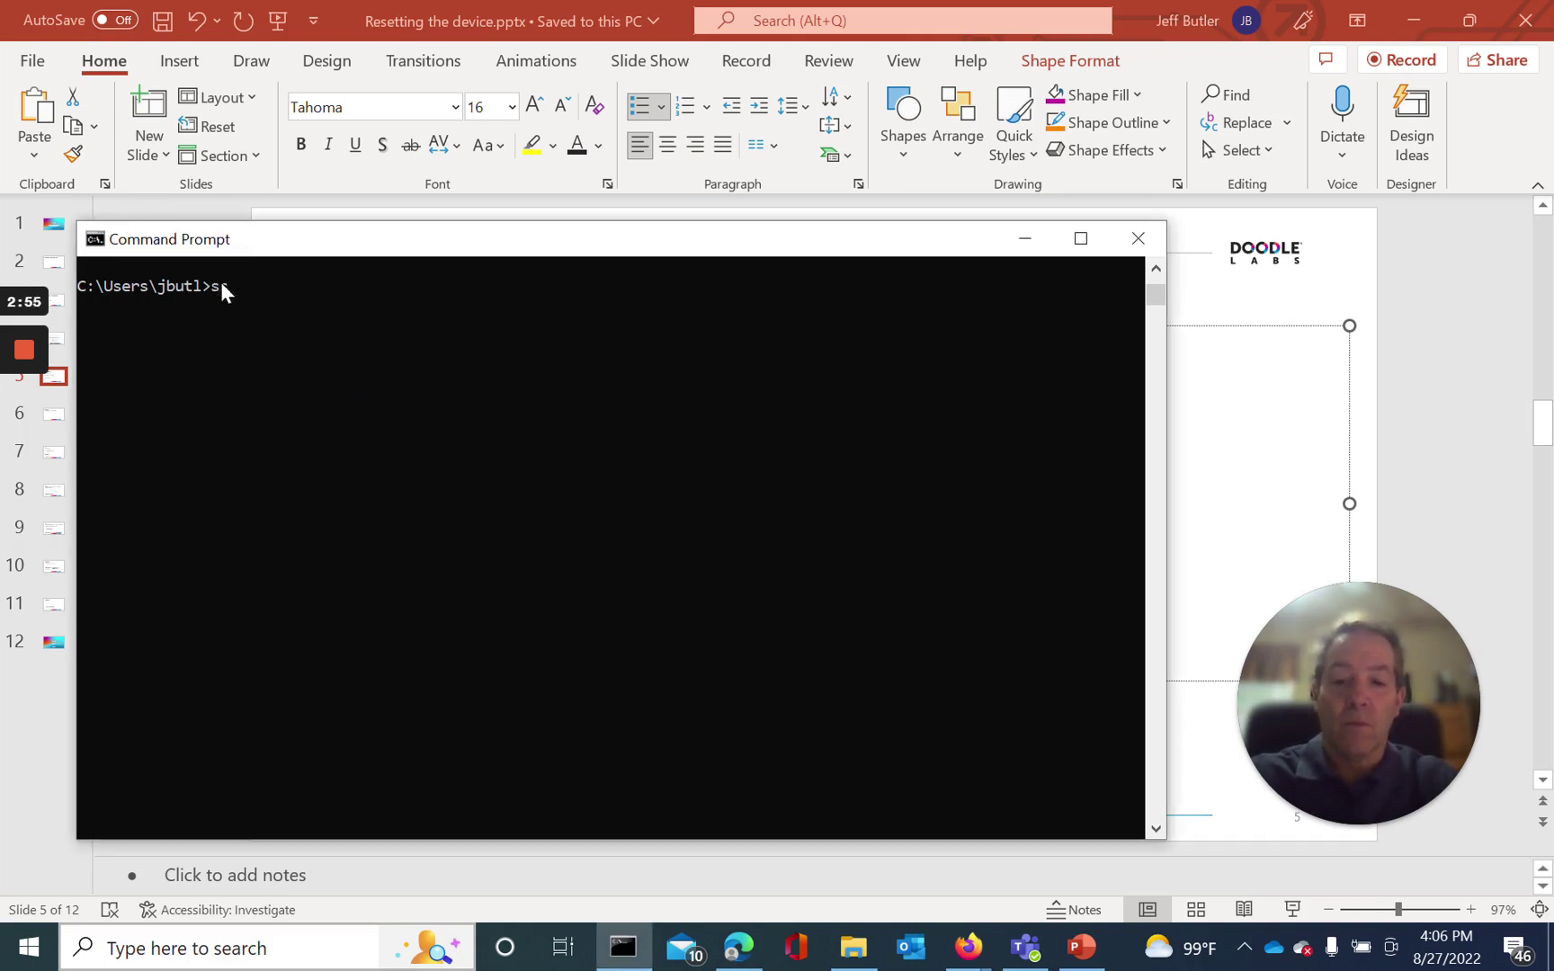
text(sh ro)
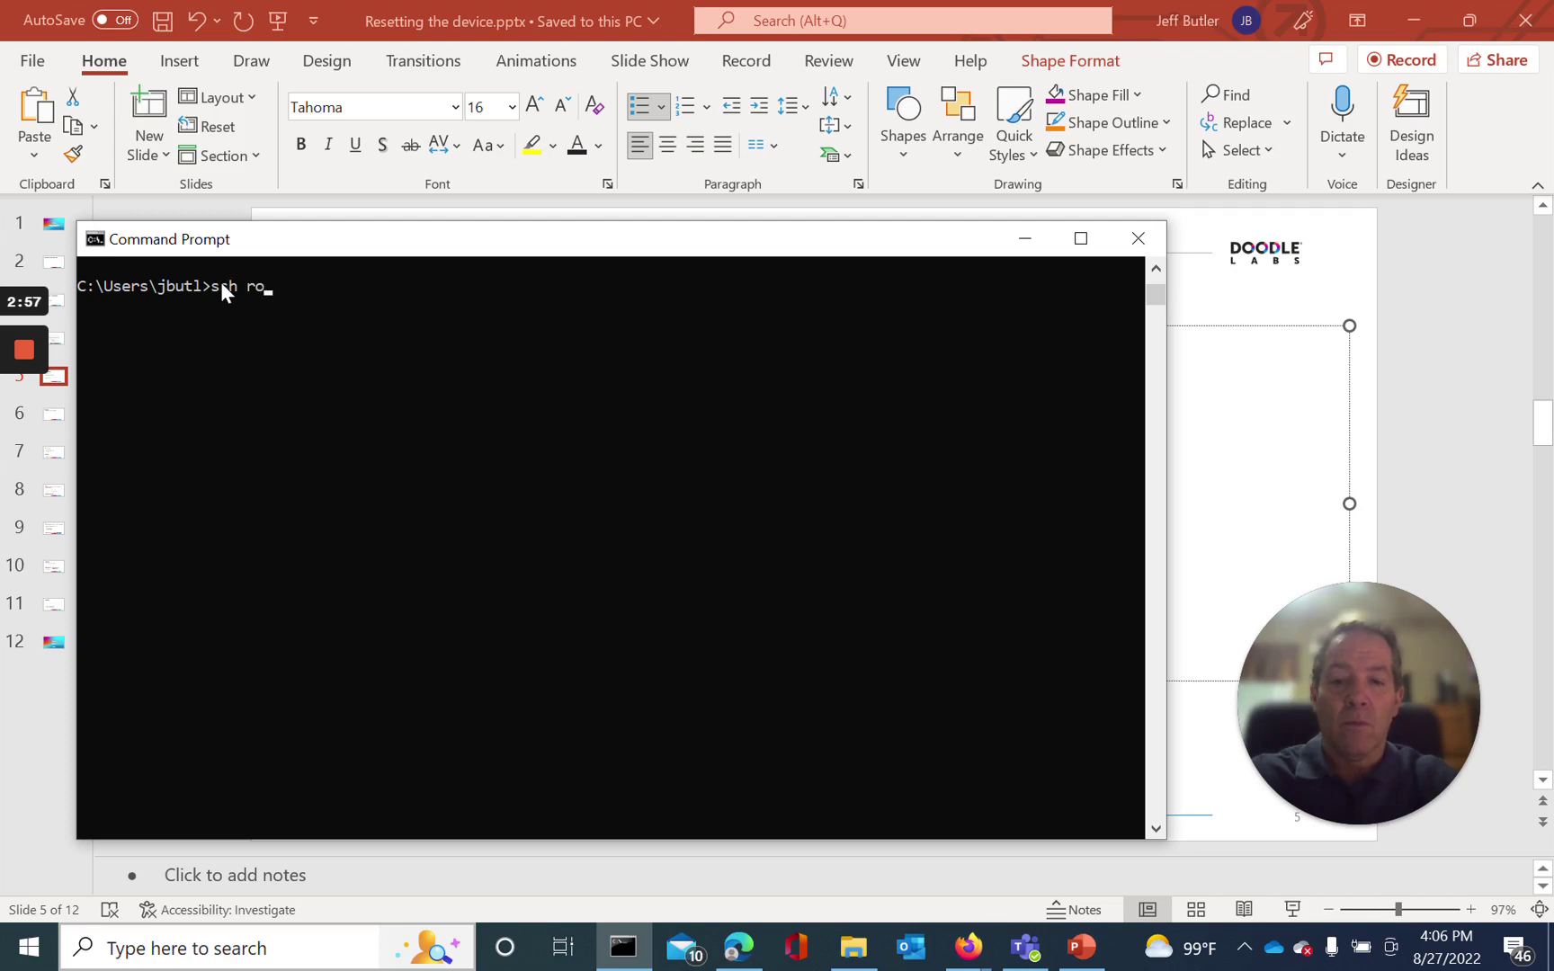
text(ot@10)
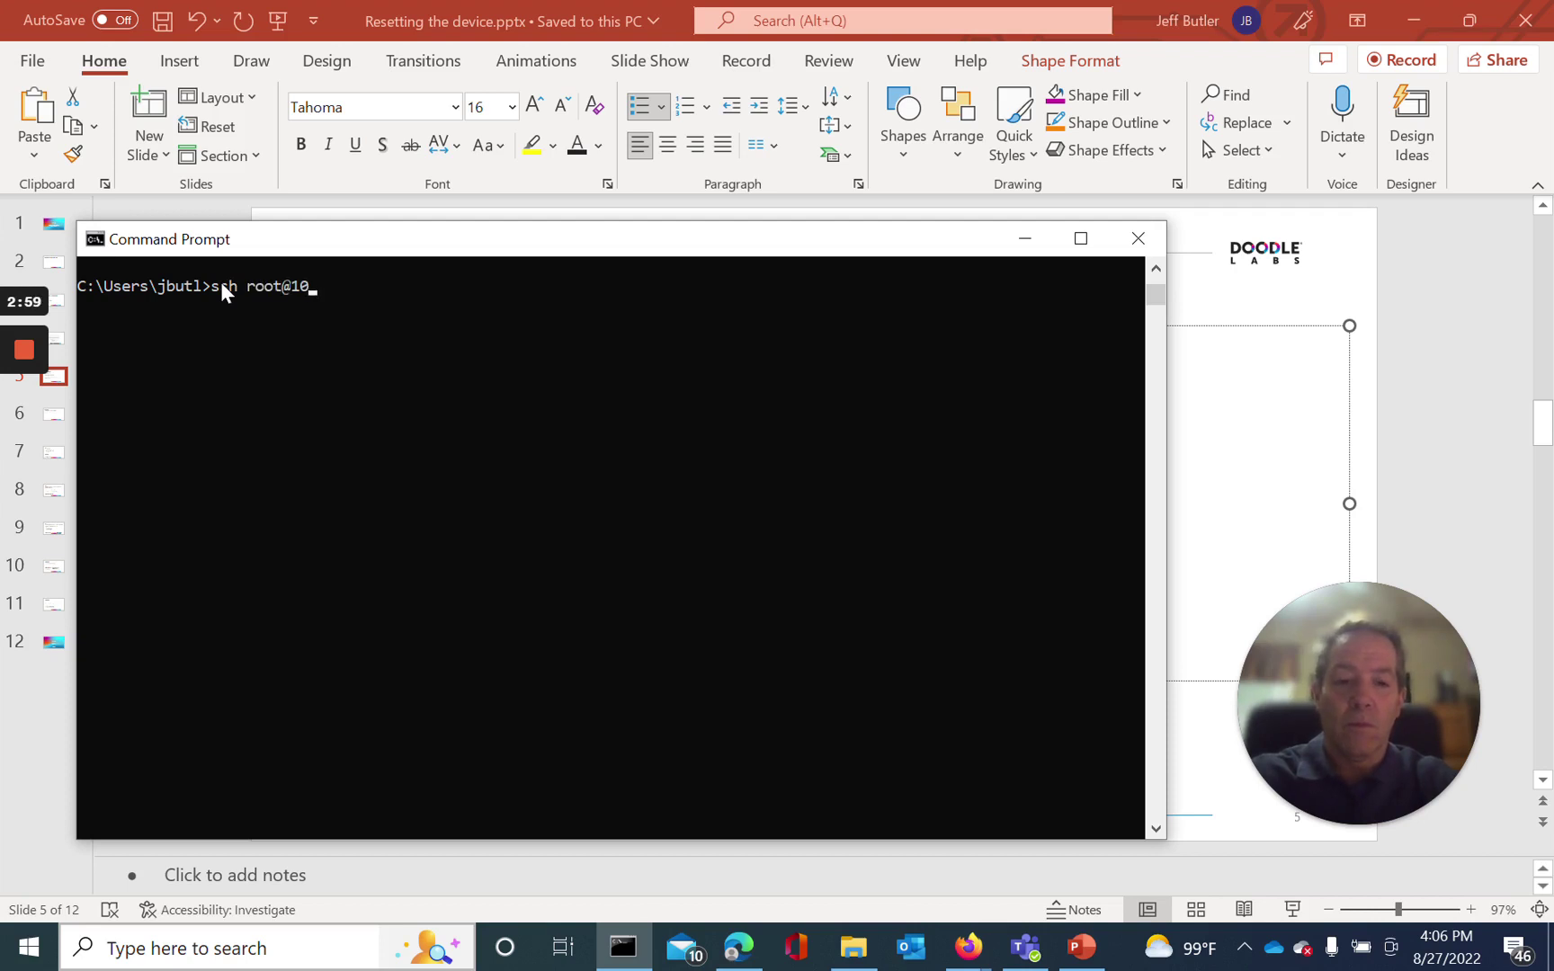
text(.223.16)
key(BackSpace)
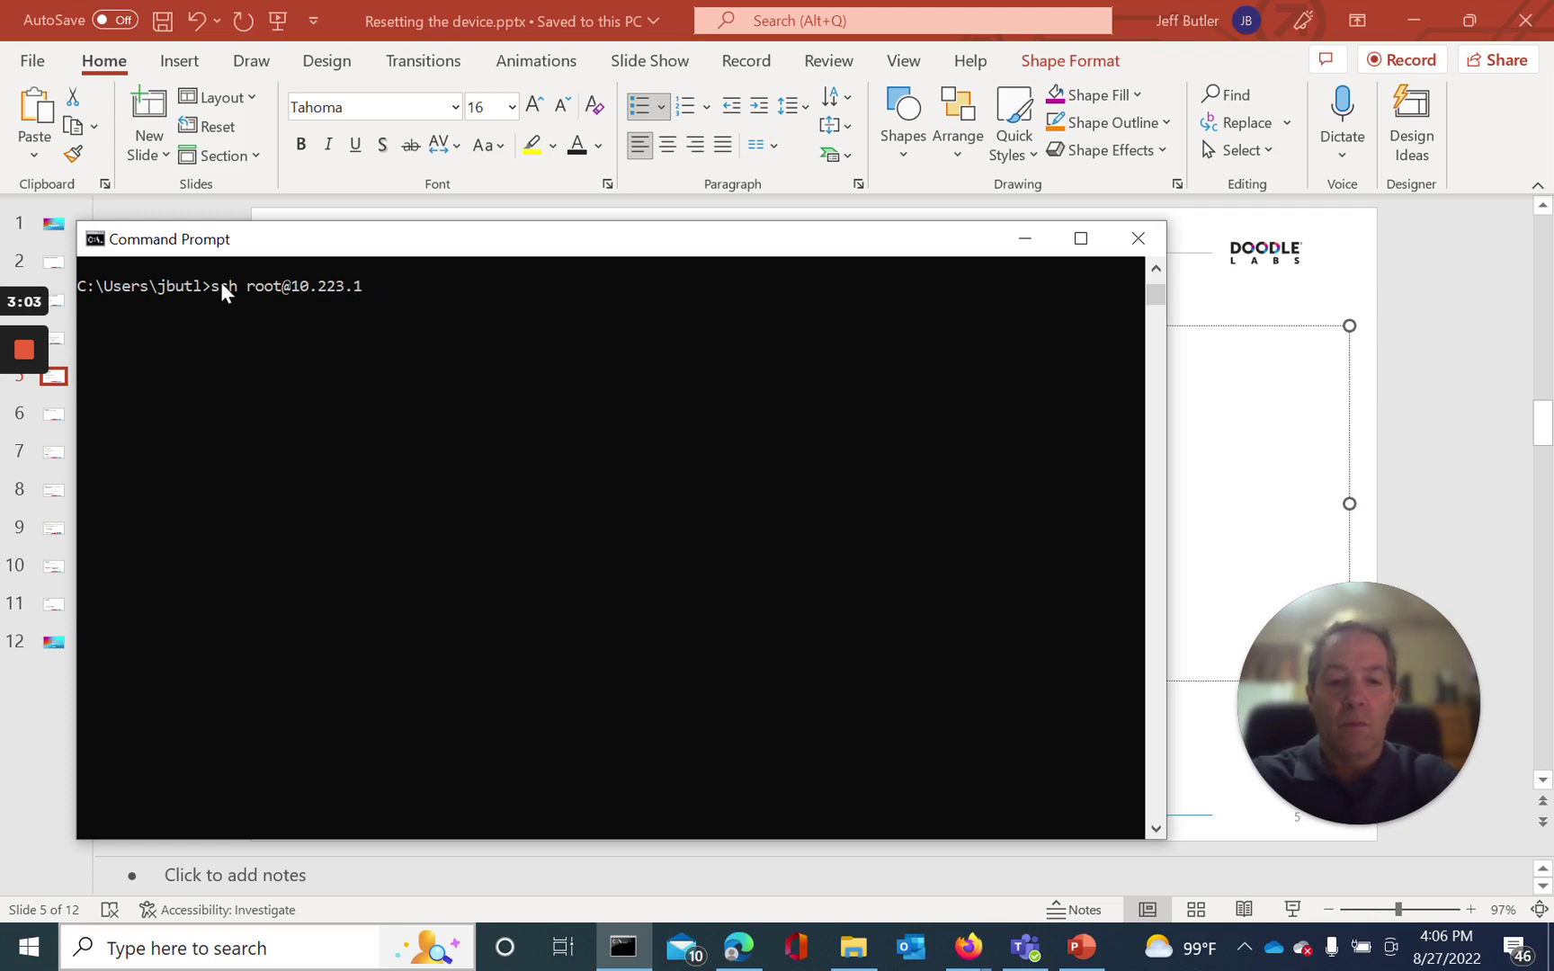
text(5)
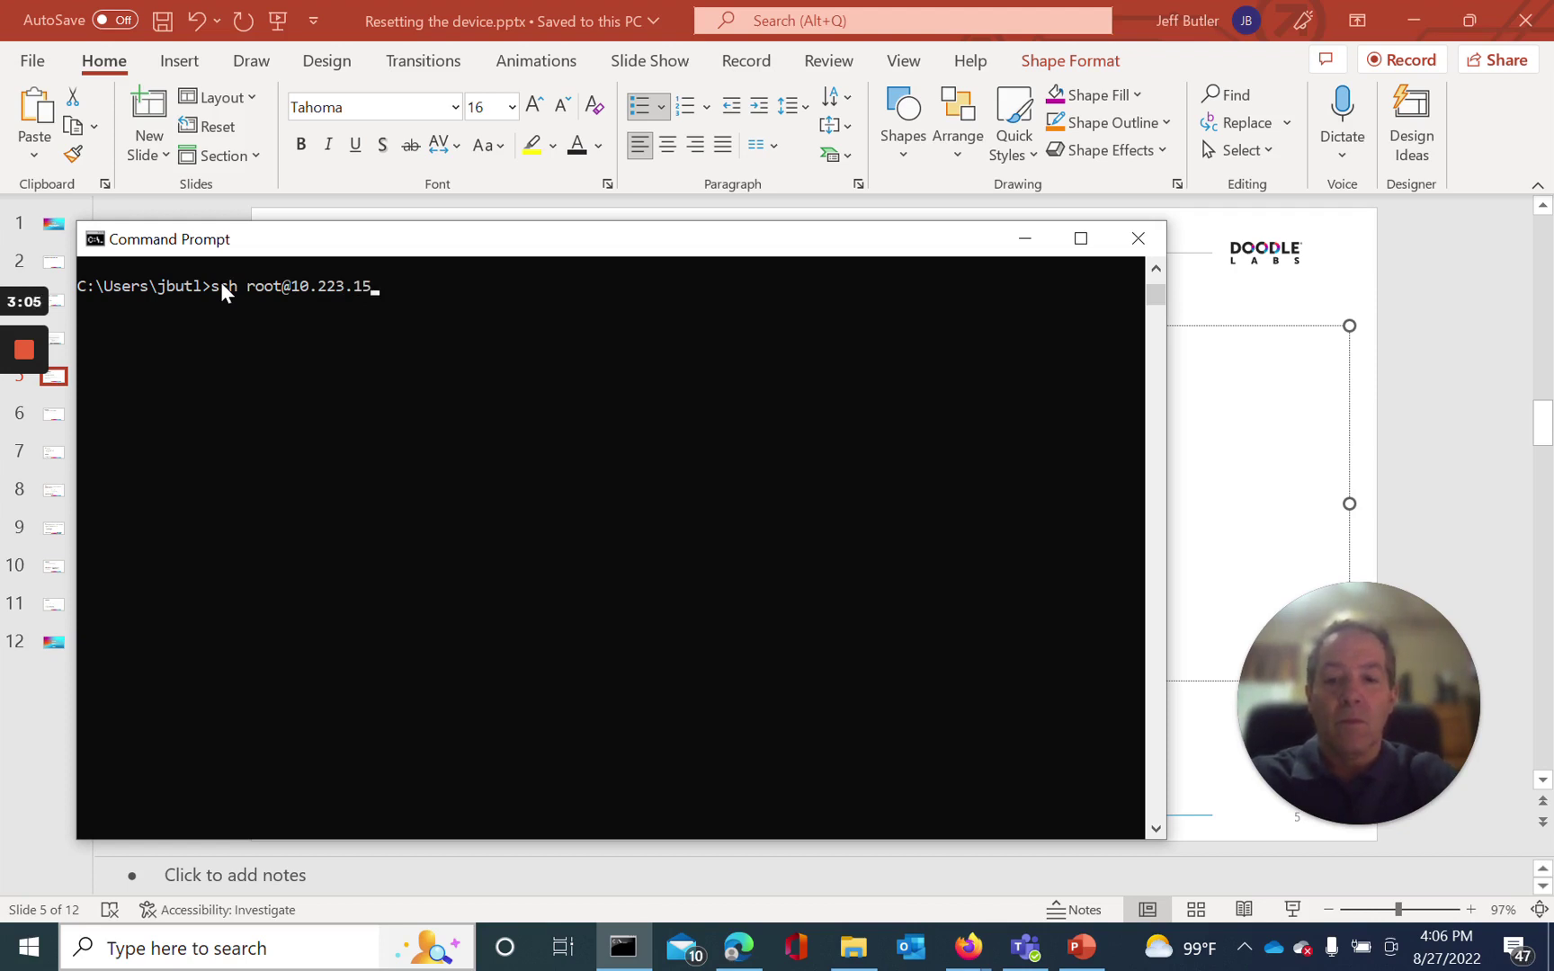
text(1.)
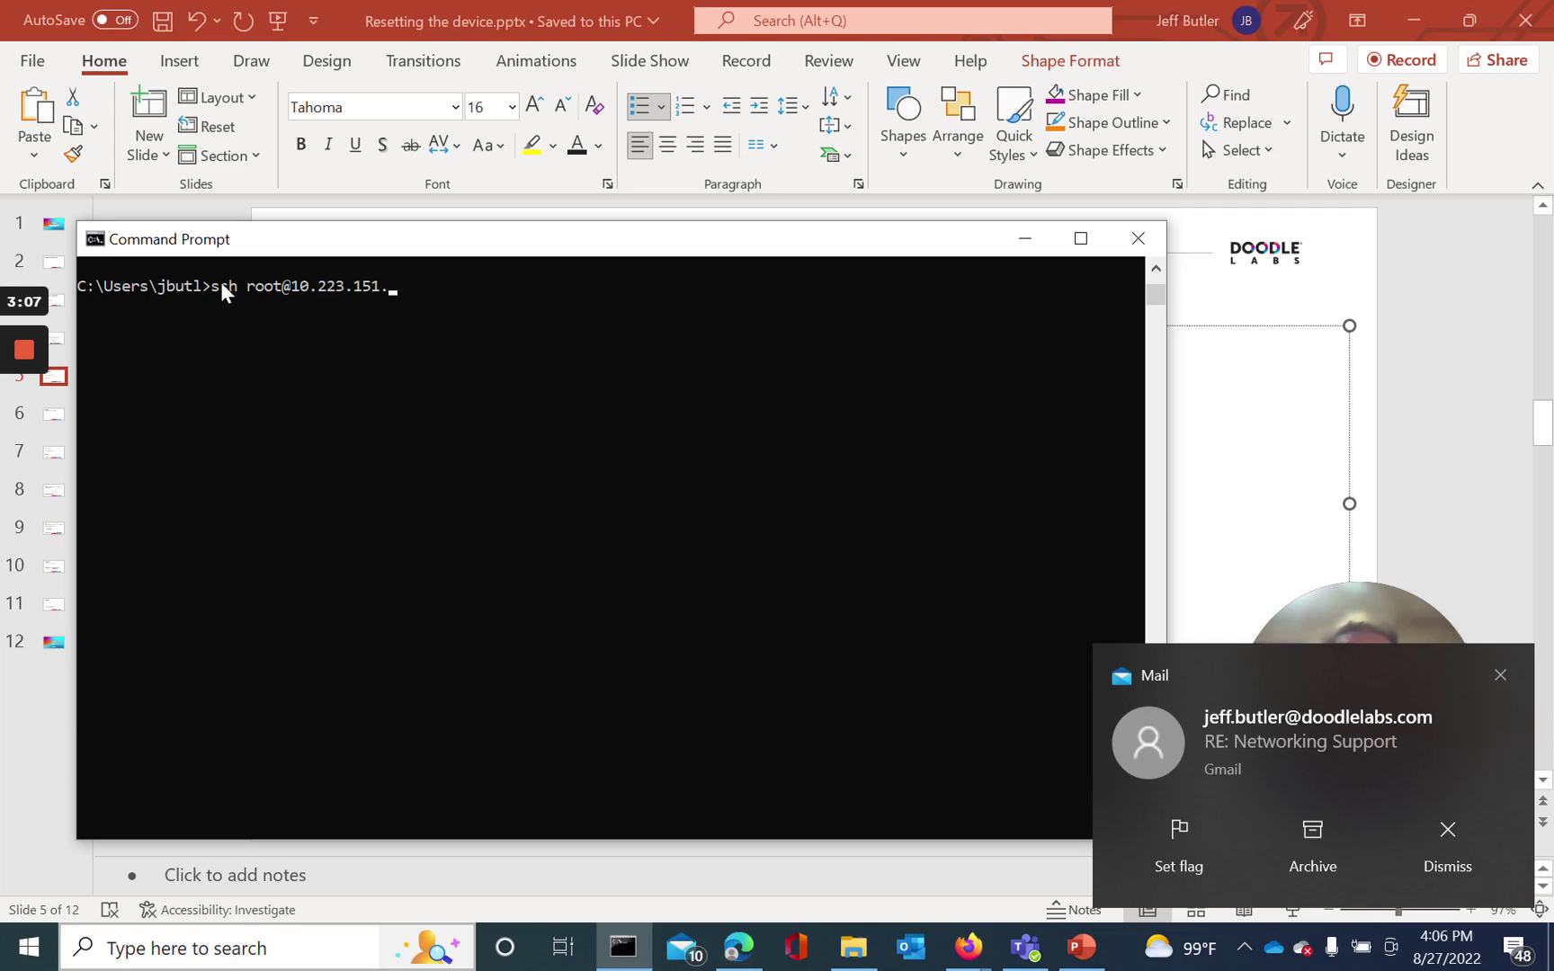
text(21)
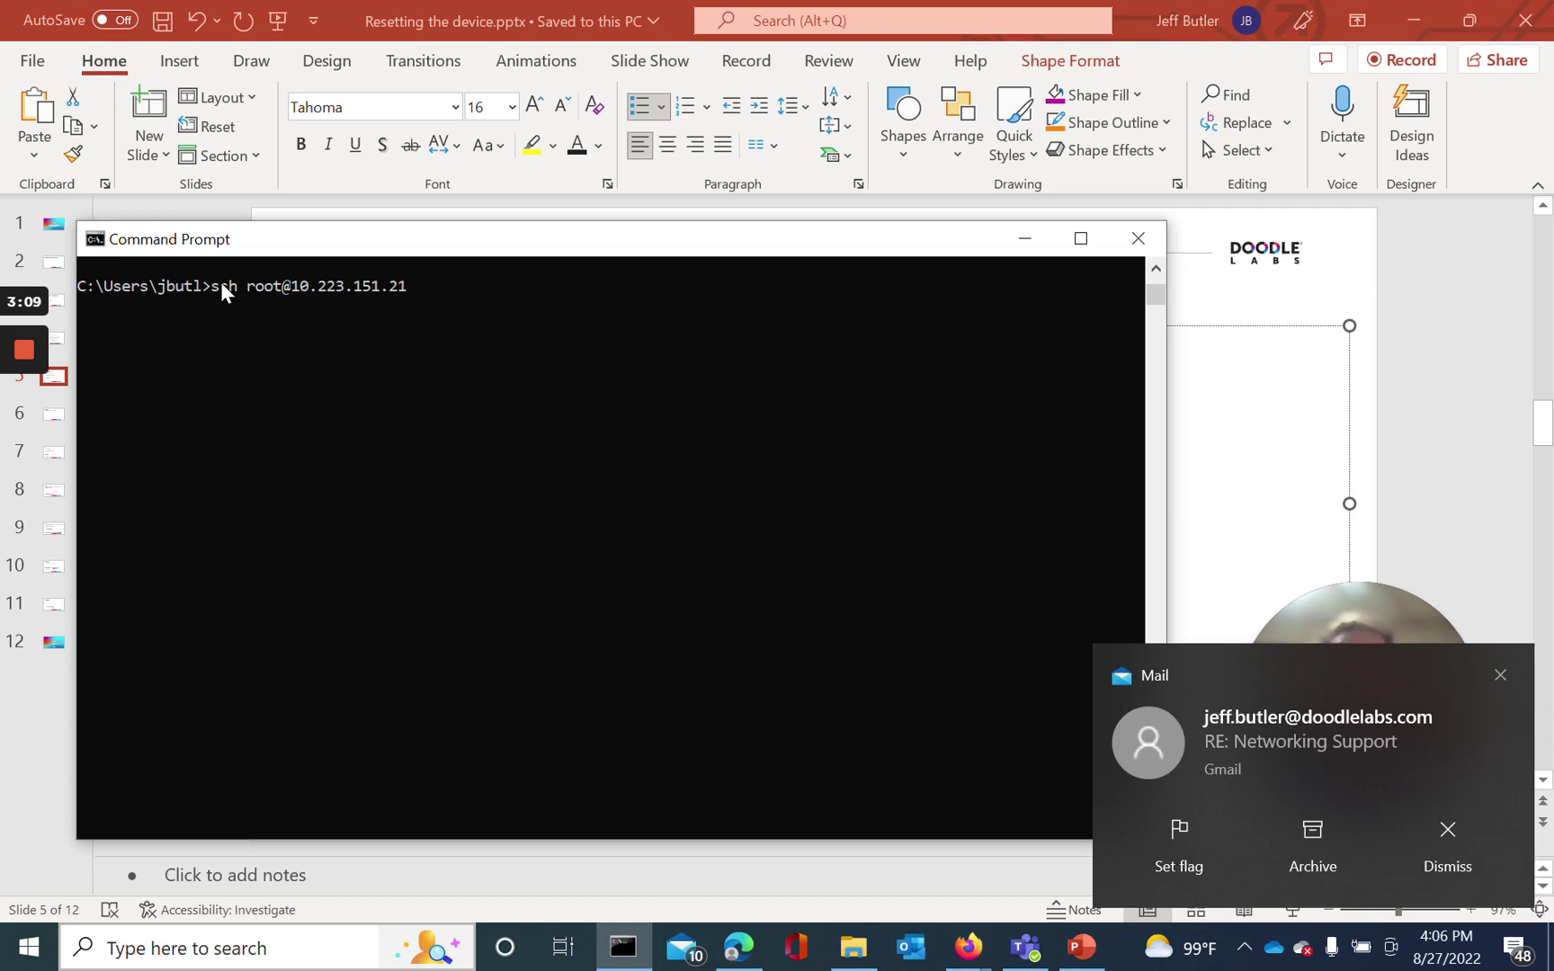
click(1499, 675)
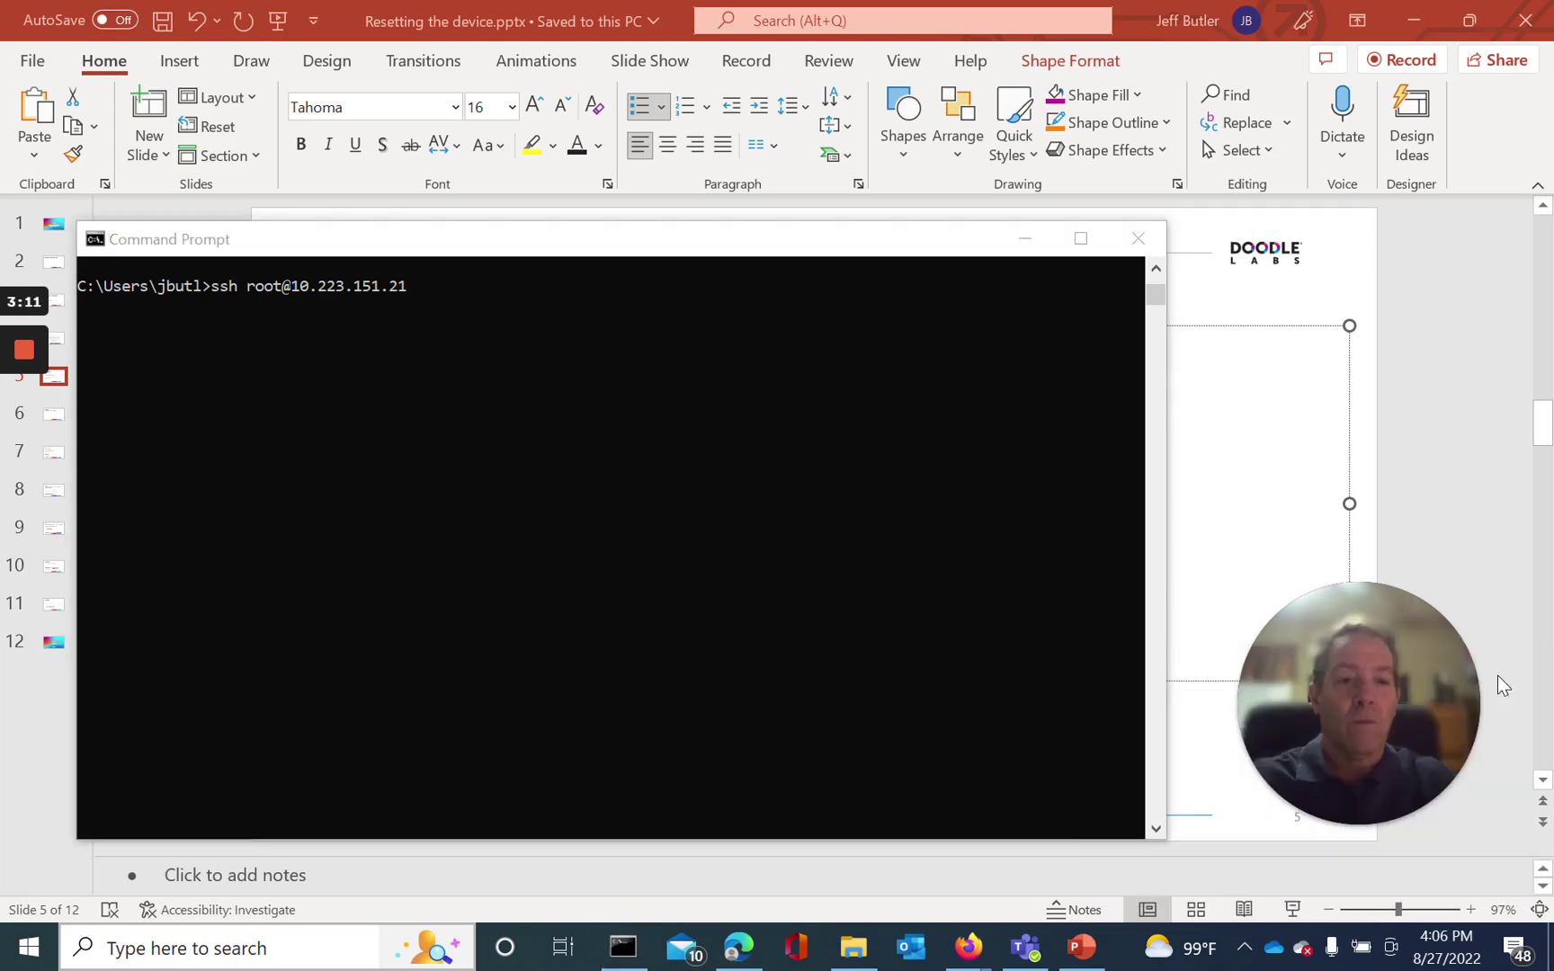
click(416, 289)
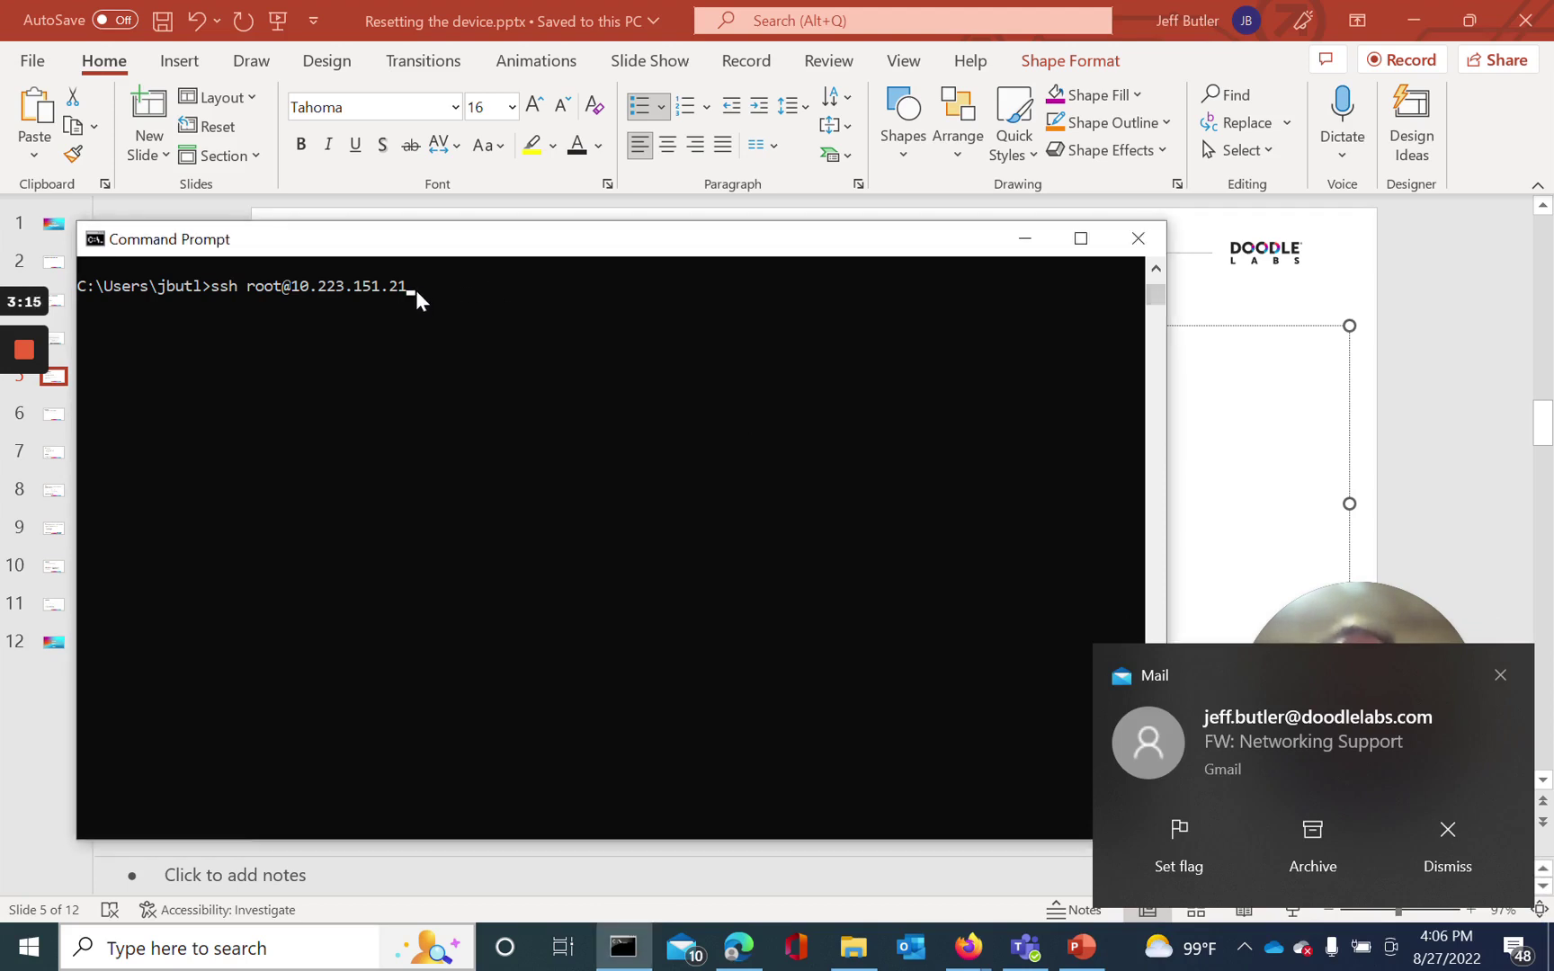
key(Return)
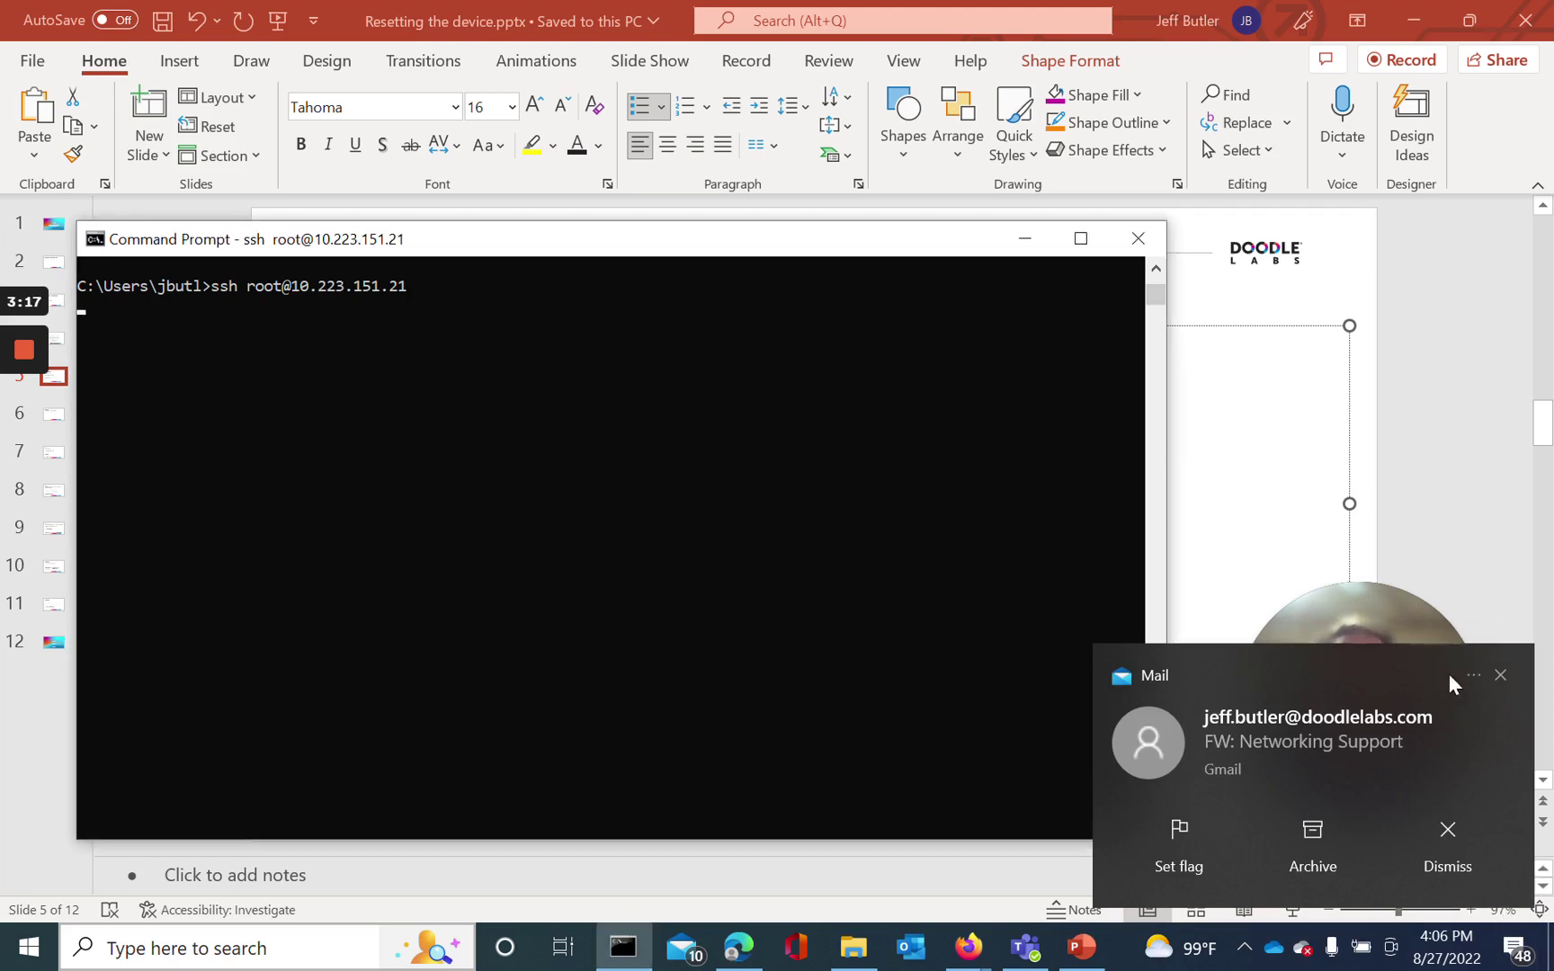
click(1500, 674)
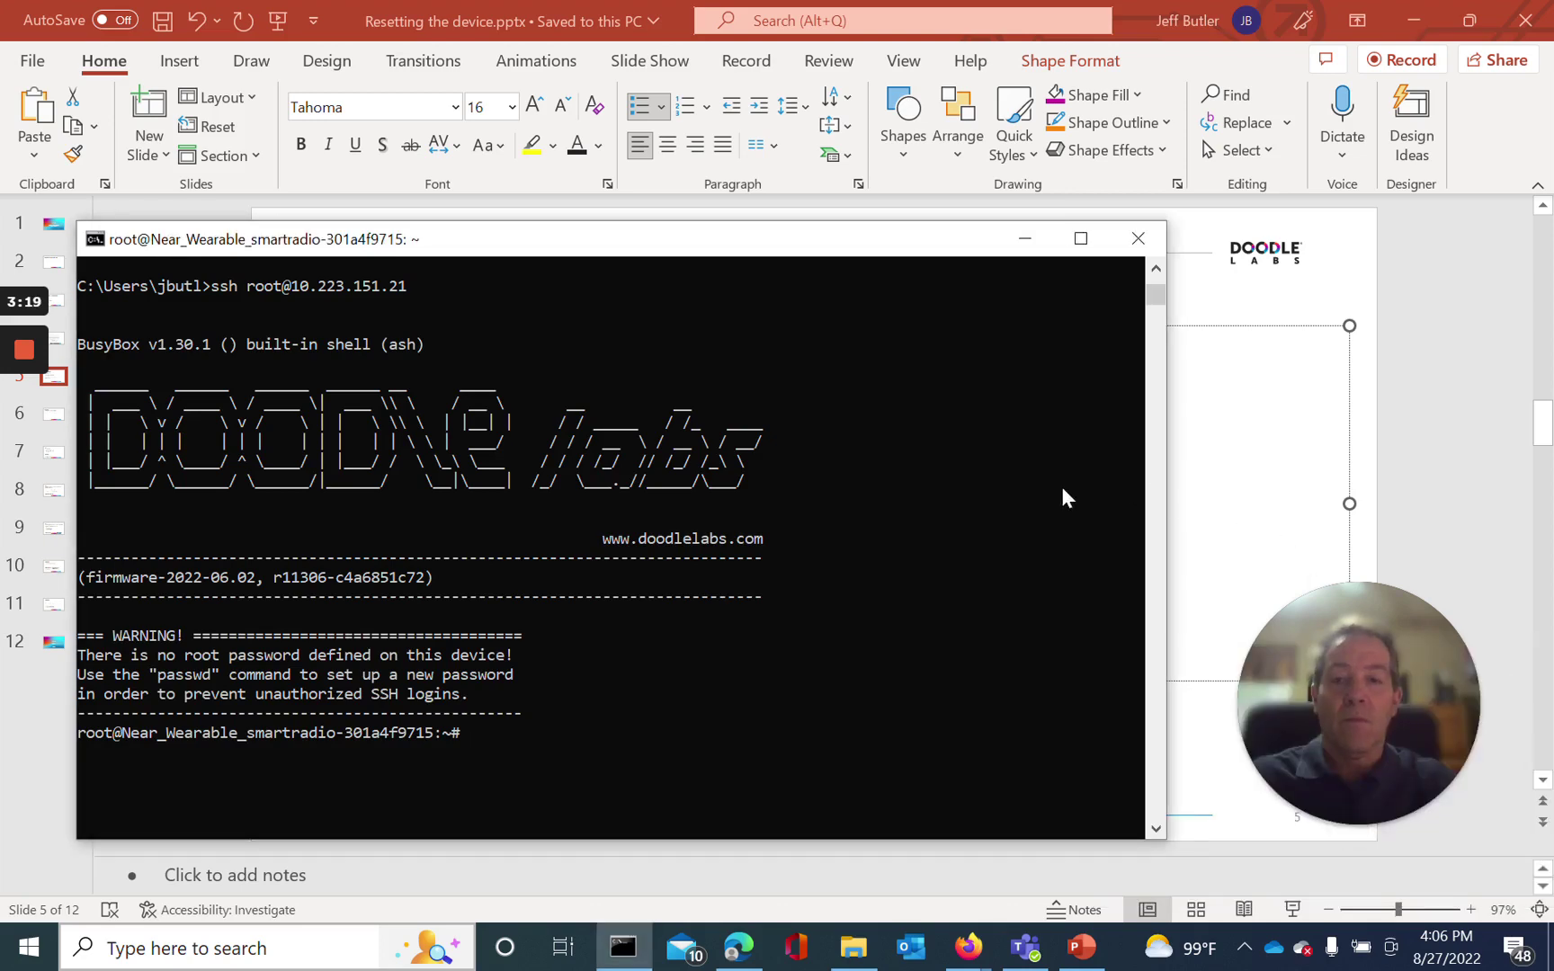
- Paste and run 'firstboot -y && reboot' at the radio prompt to factory-reset it
drag(970, 250, 978, 198)
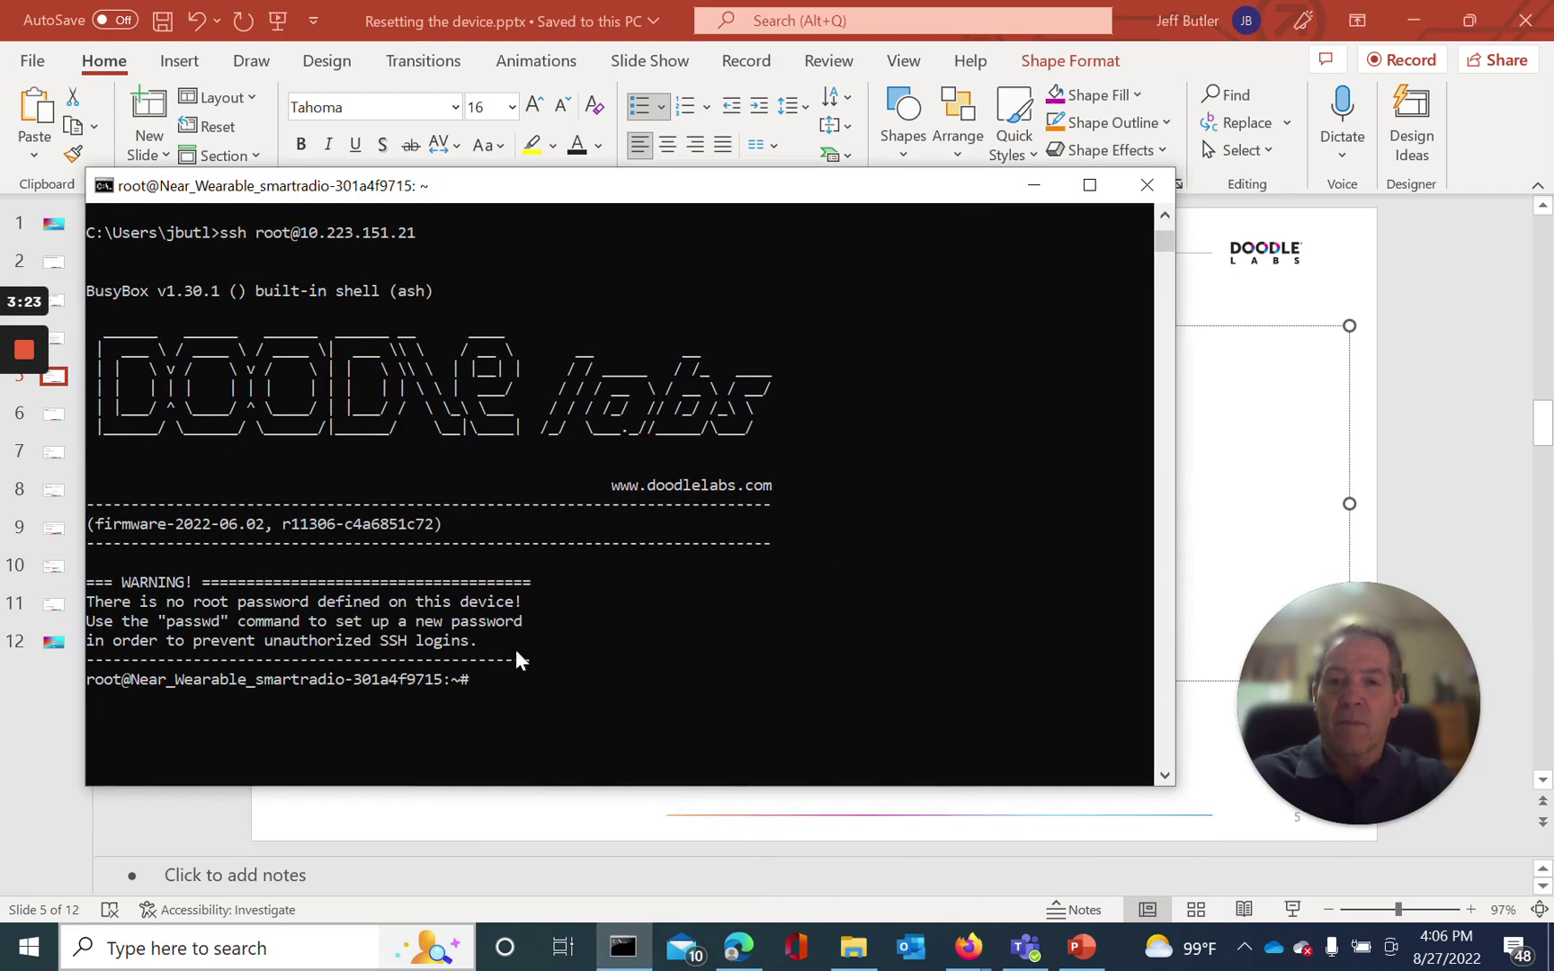
mouse_move(40, 486)
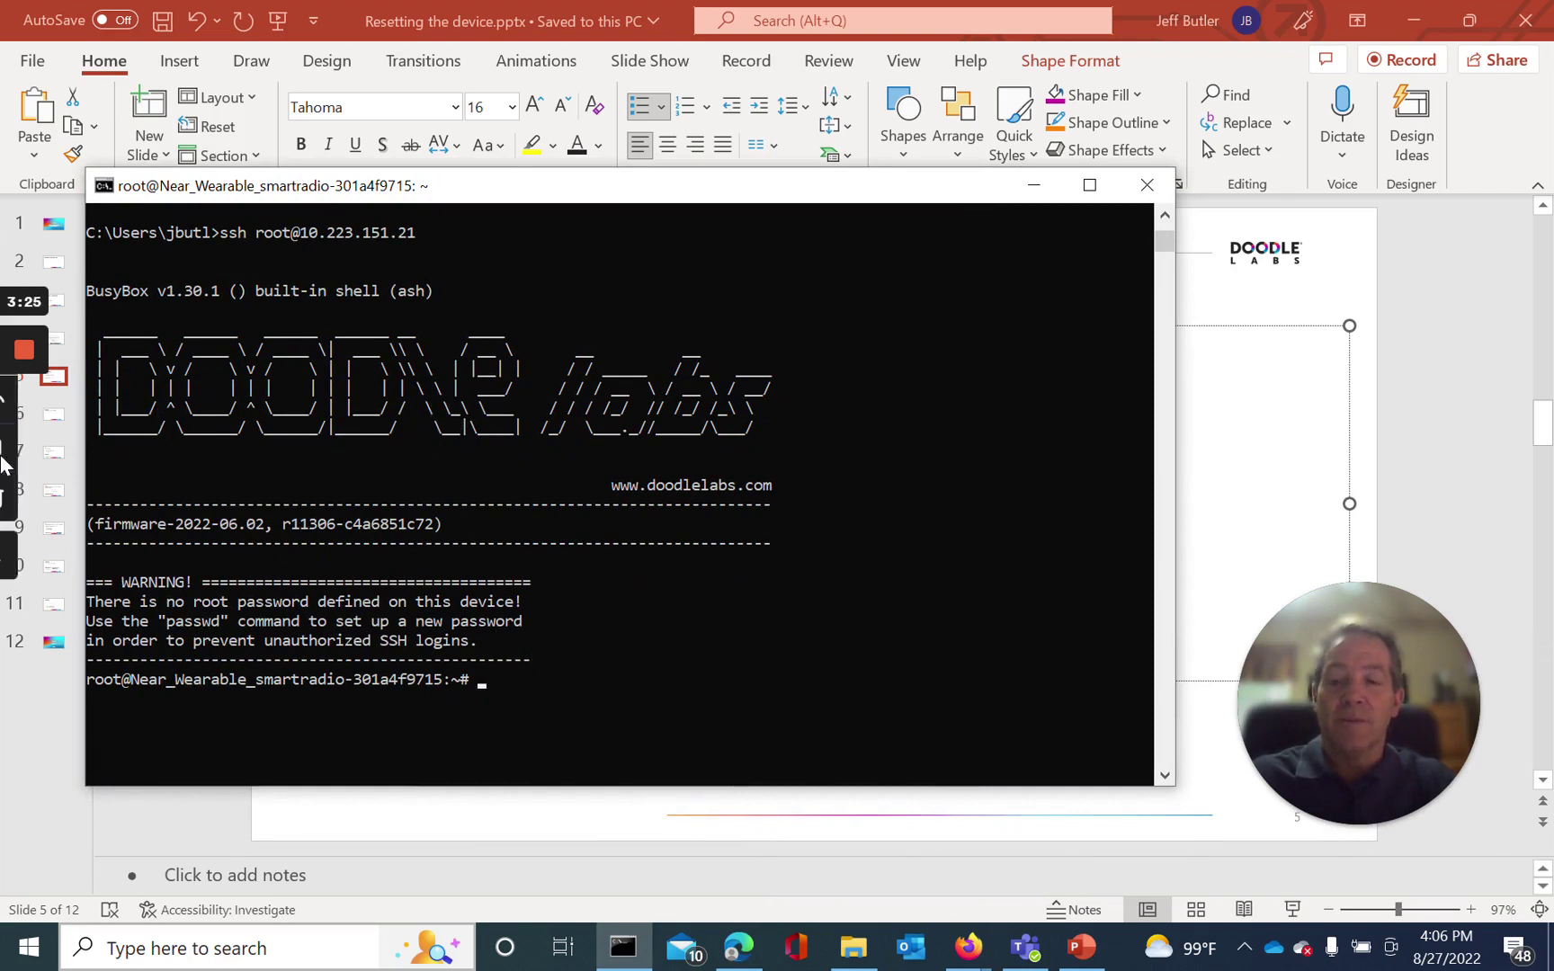
right_click(478, 680)
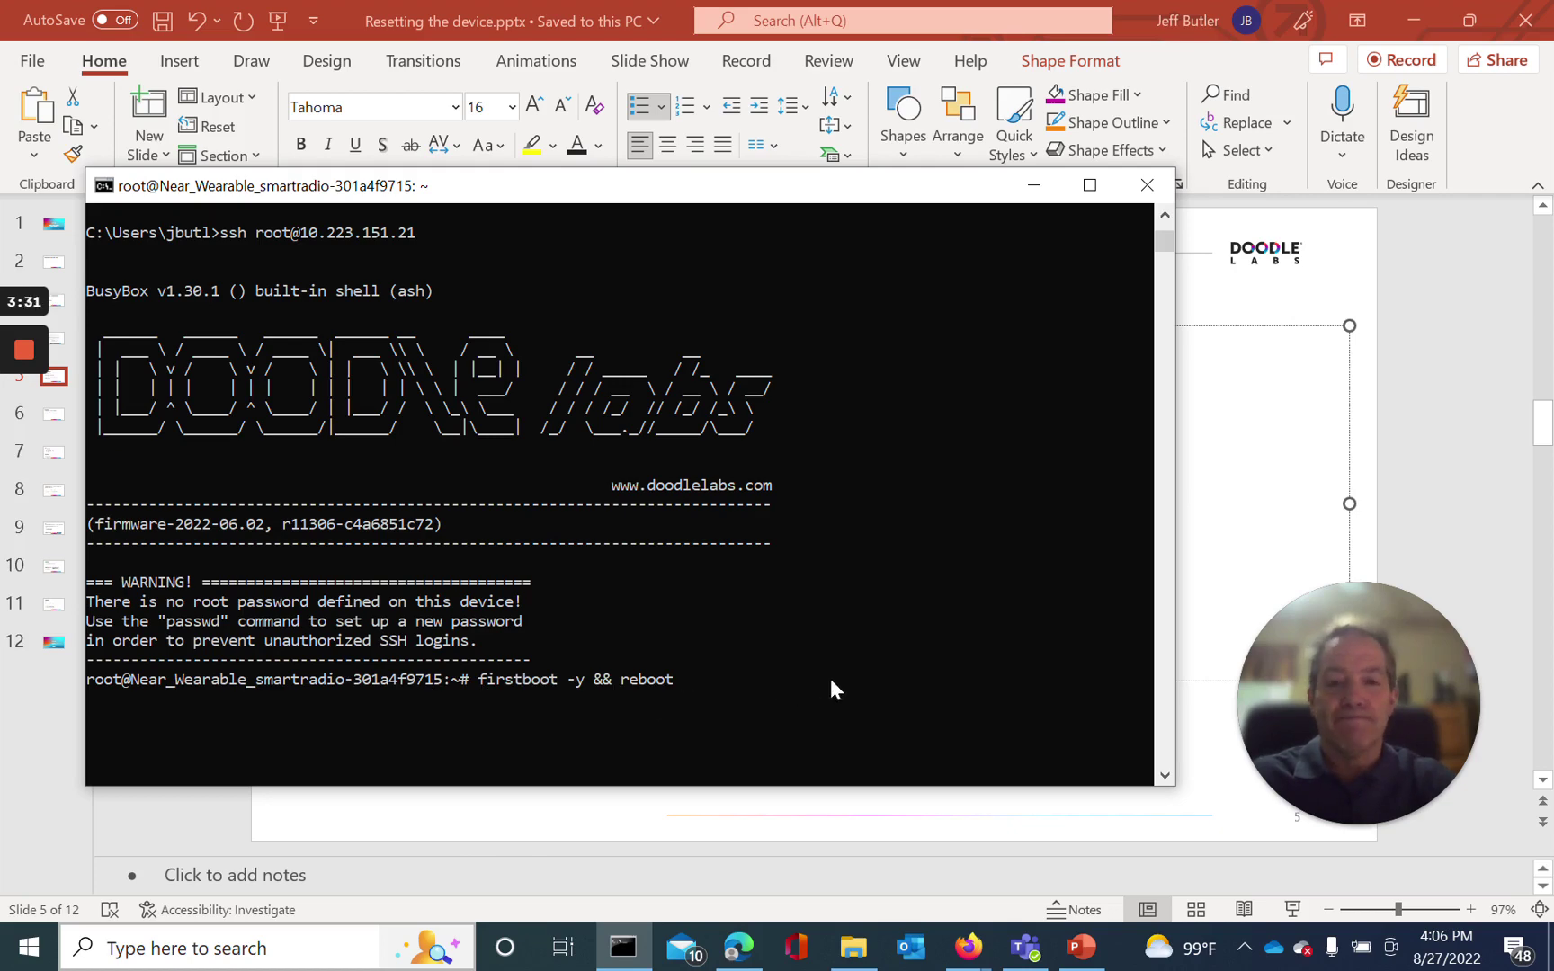
key(Return)
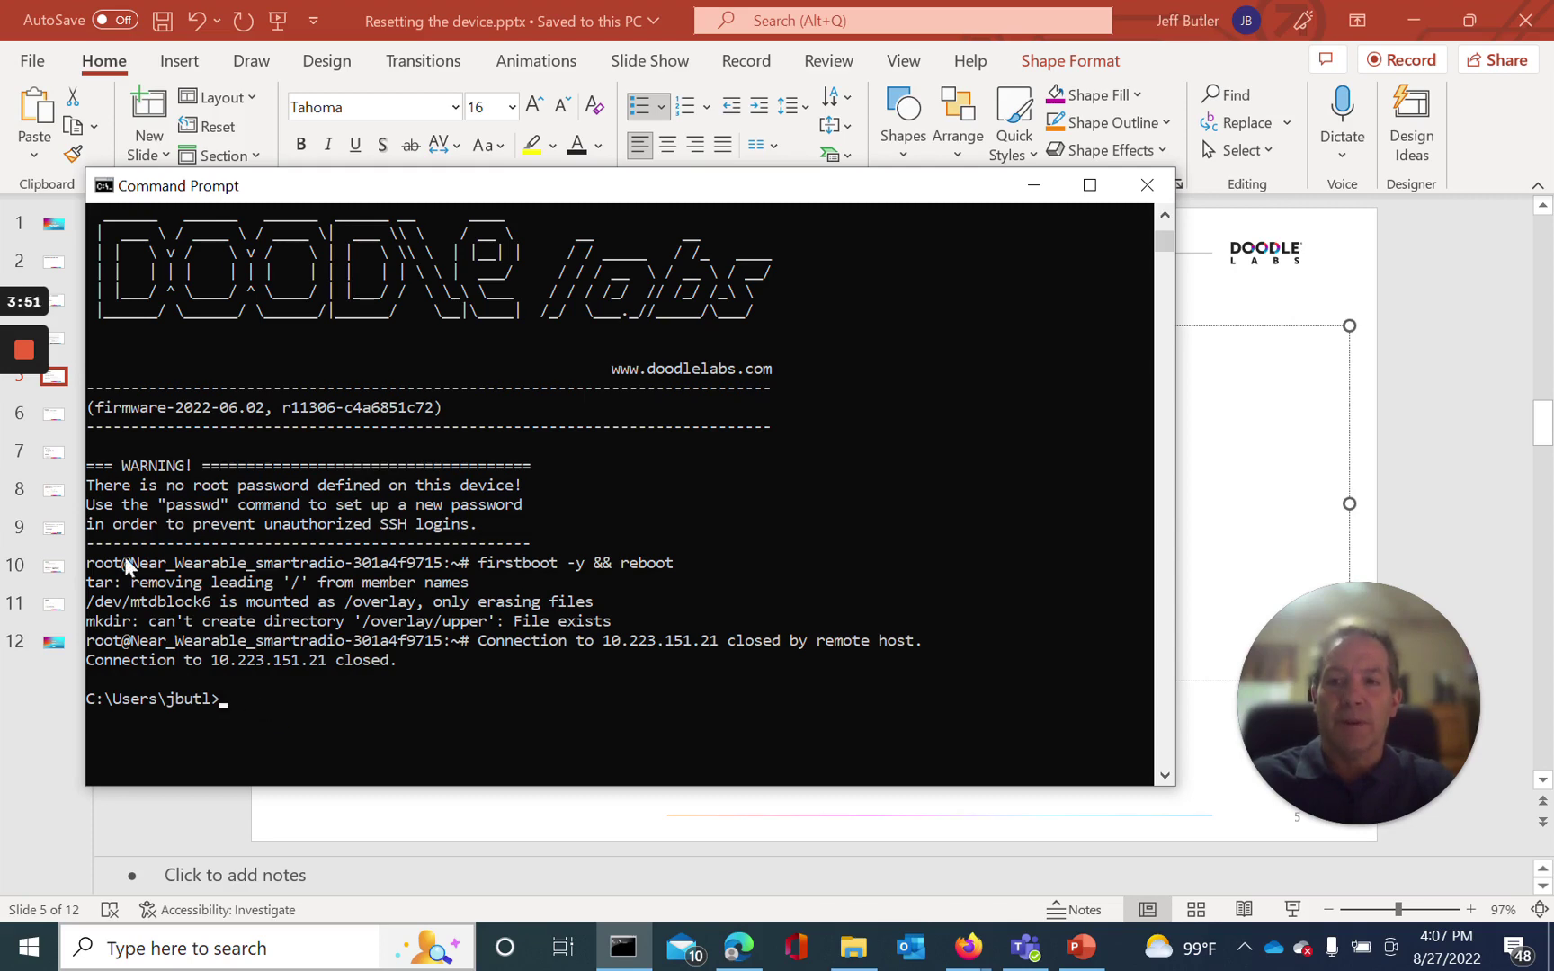
click(25, 448)
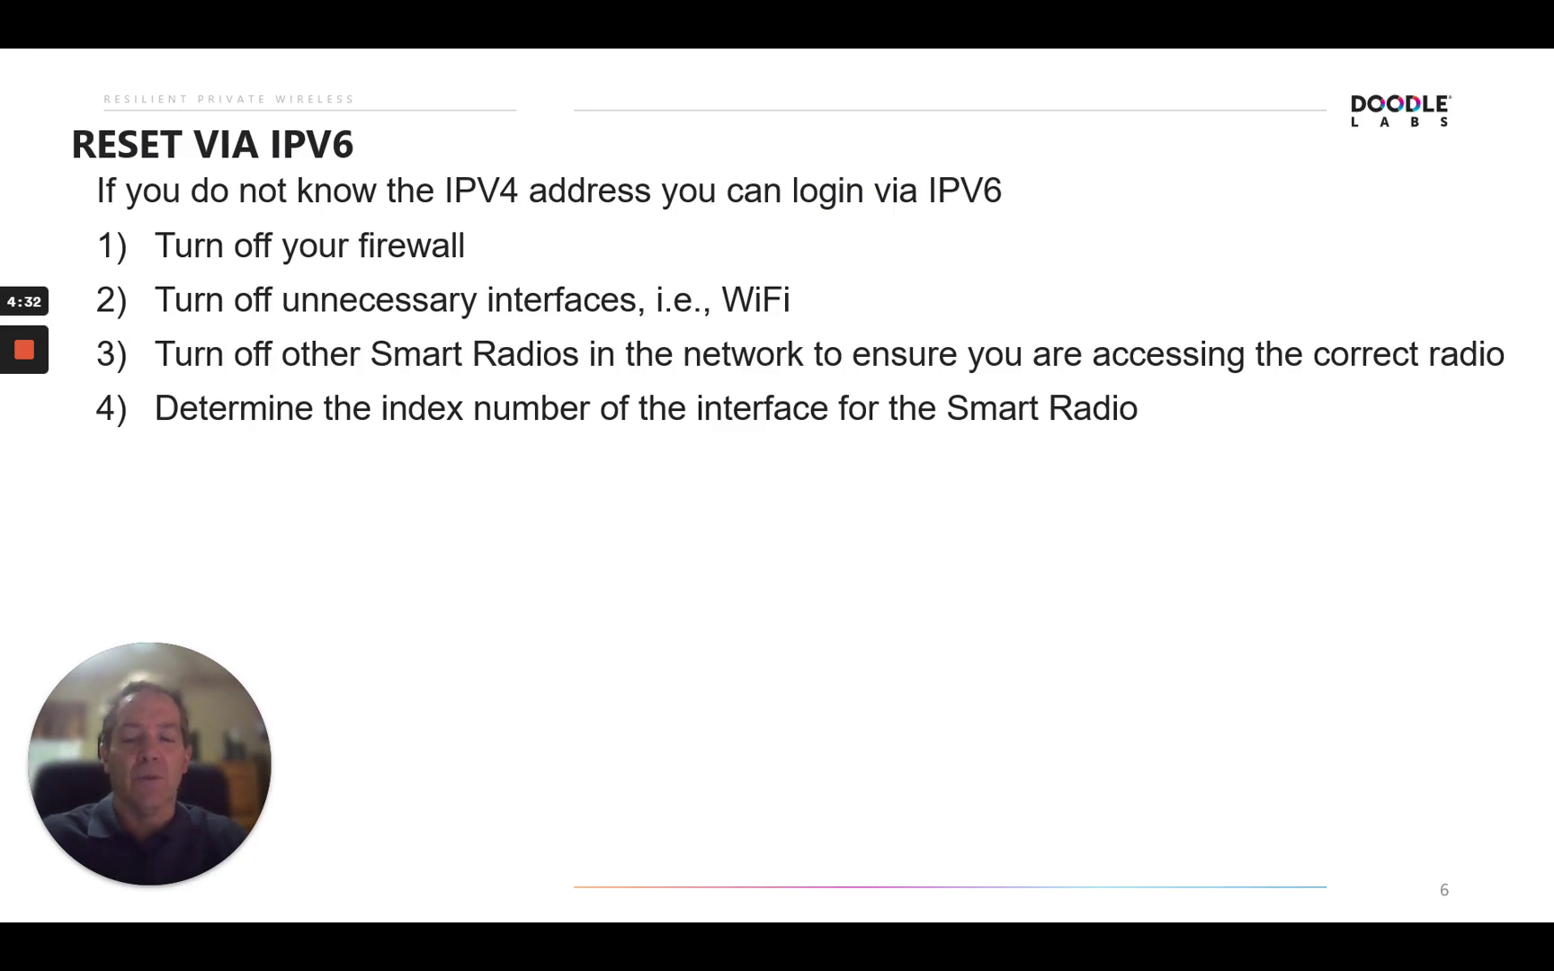
- Move from the RESET VIA IPV6 slide on to slide 7
key(Right)
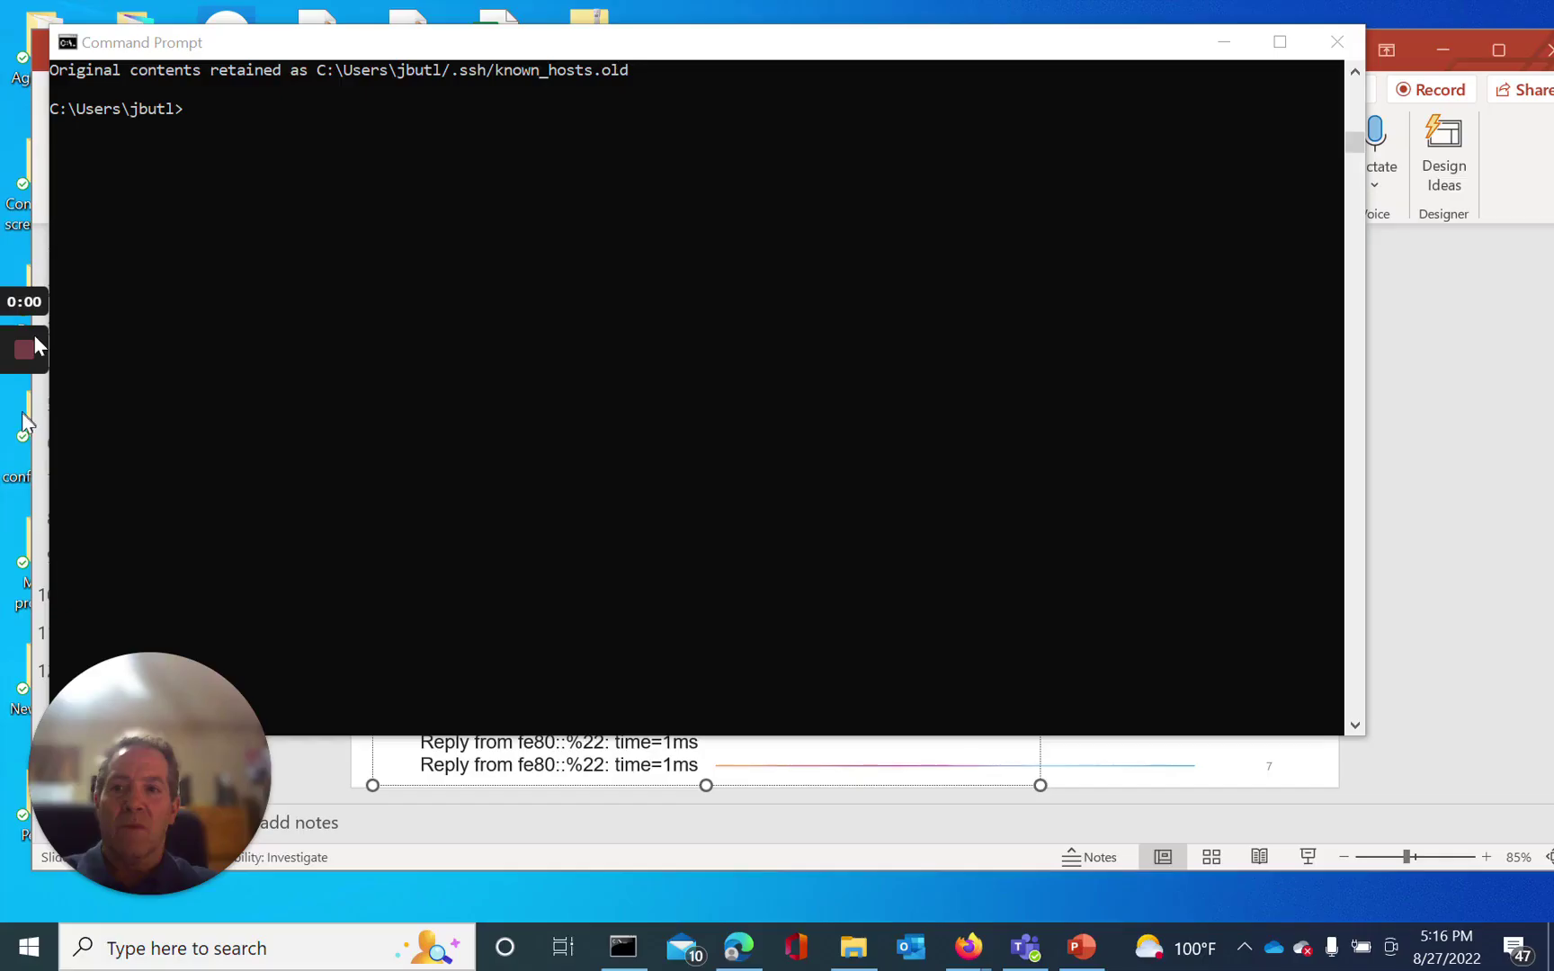
- Run 'netsh interface ipv6 show interfaces', showing Ethernet 2 connected at index 22
mouse_move(25, 444)
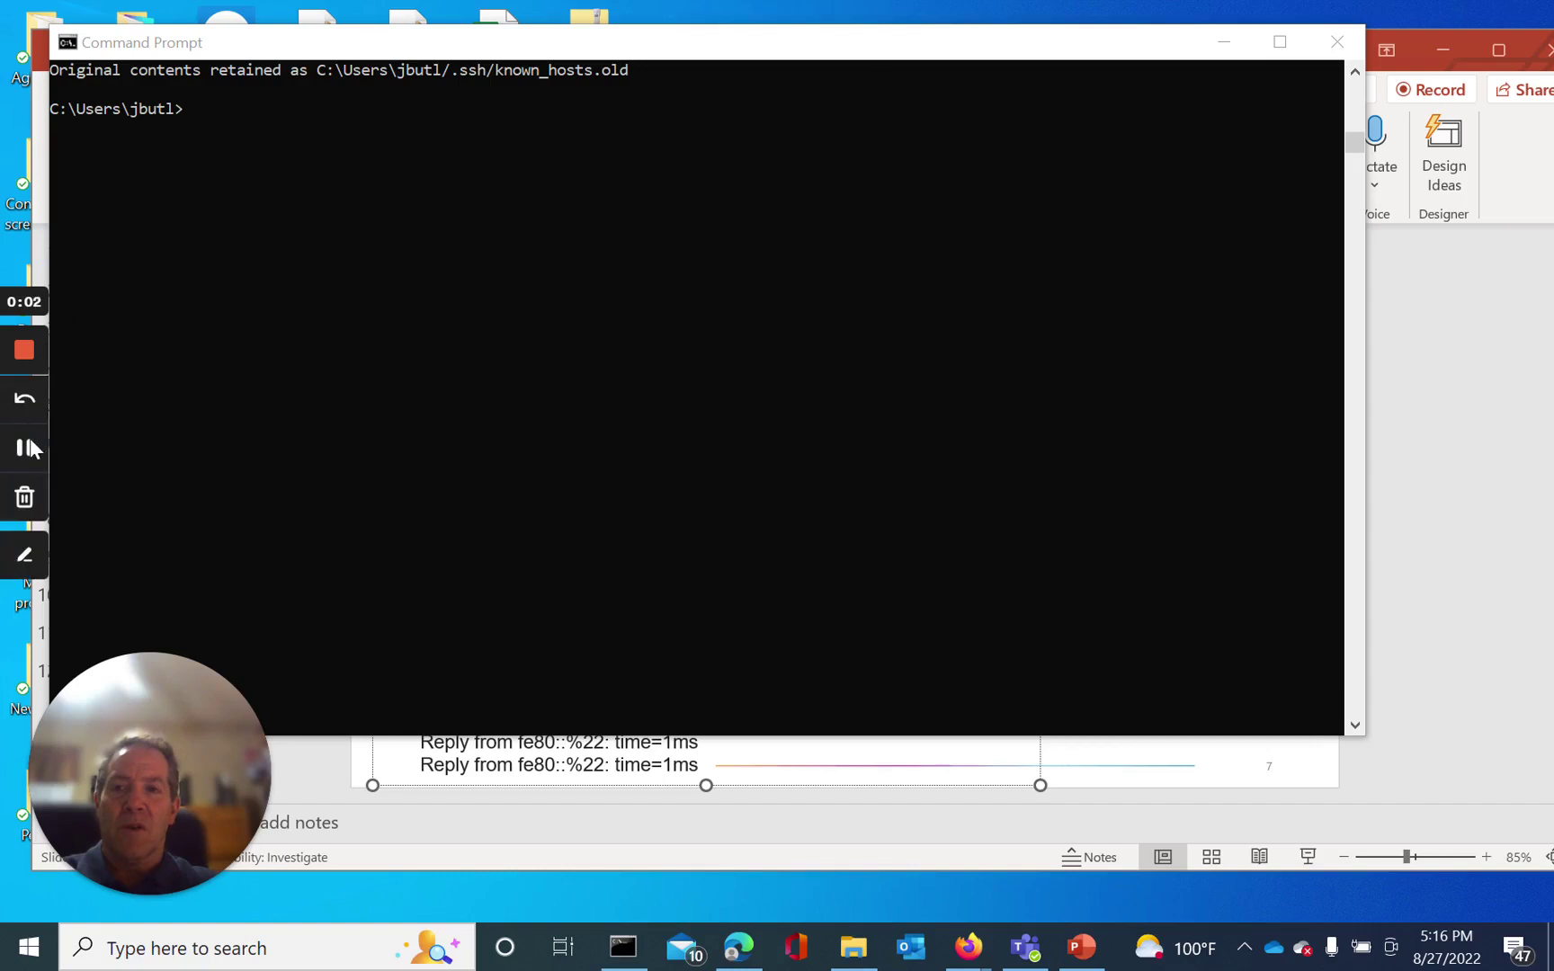
click(189, 110)
right_click(192, 108)
key(Return)
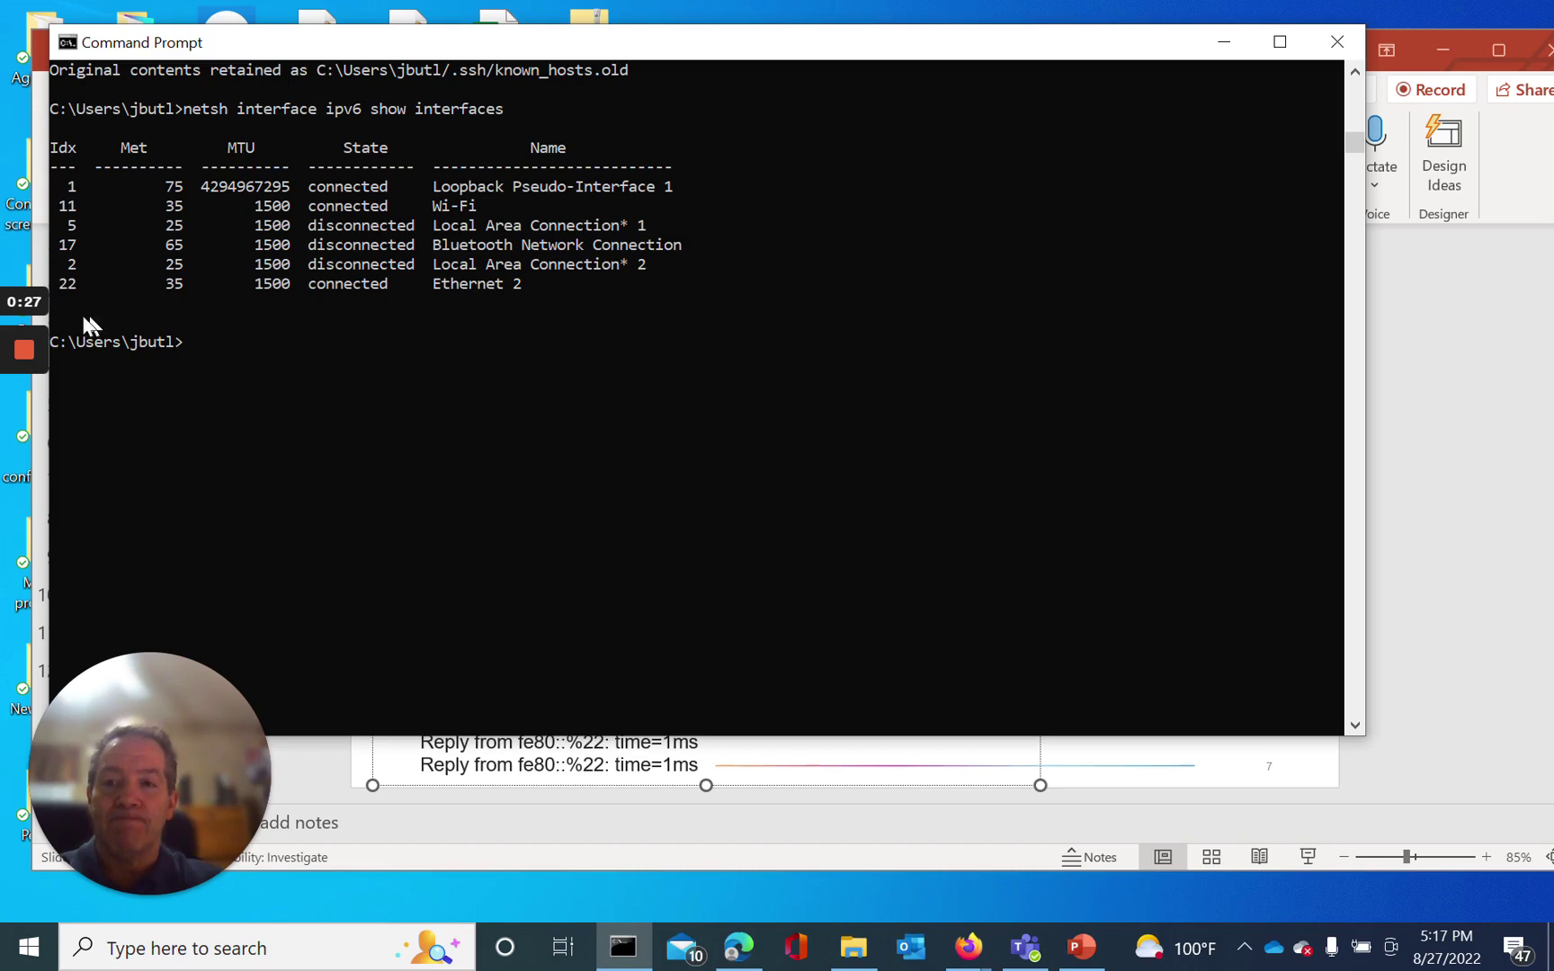
- Return to slide 7, whose next command is Ping -6 fe80::%22
mouse_move(24, 360)
key(alt+Tab)
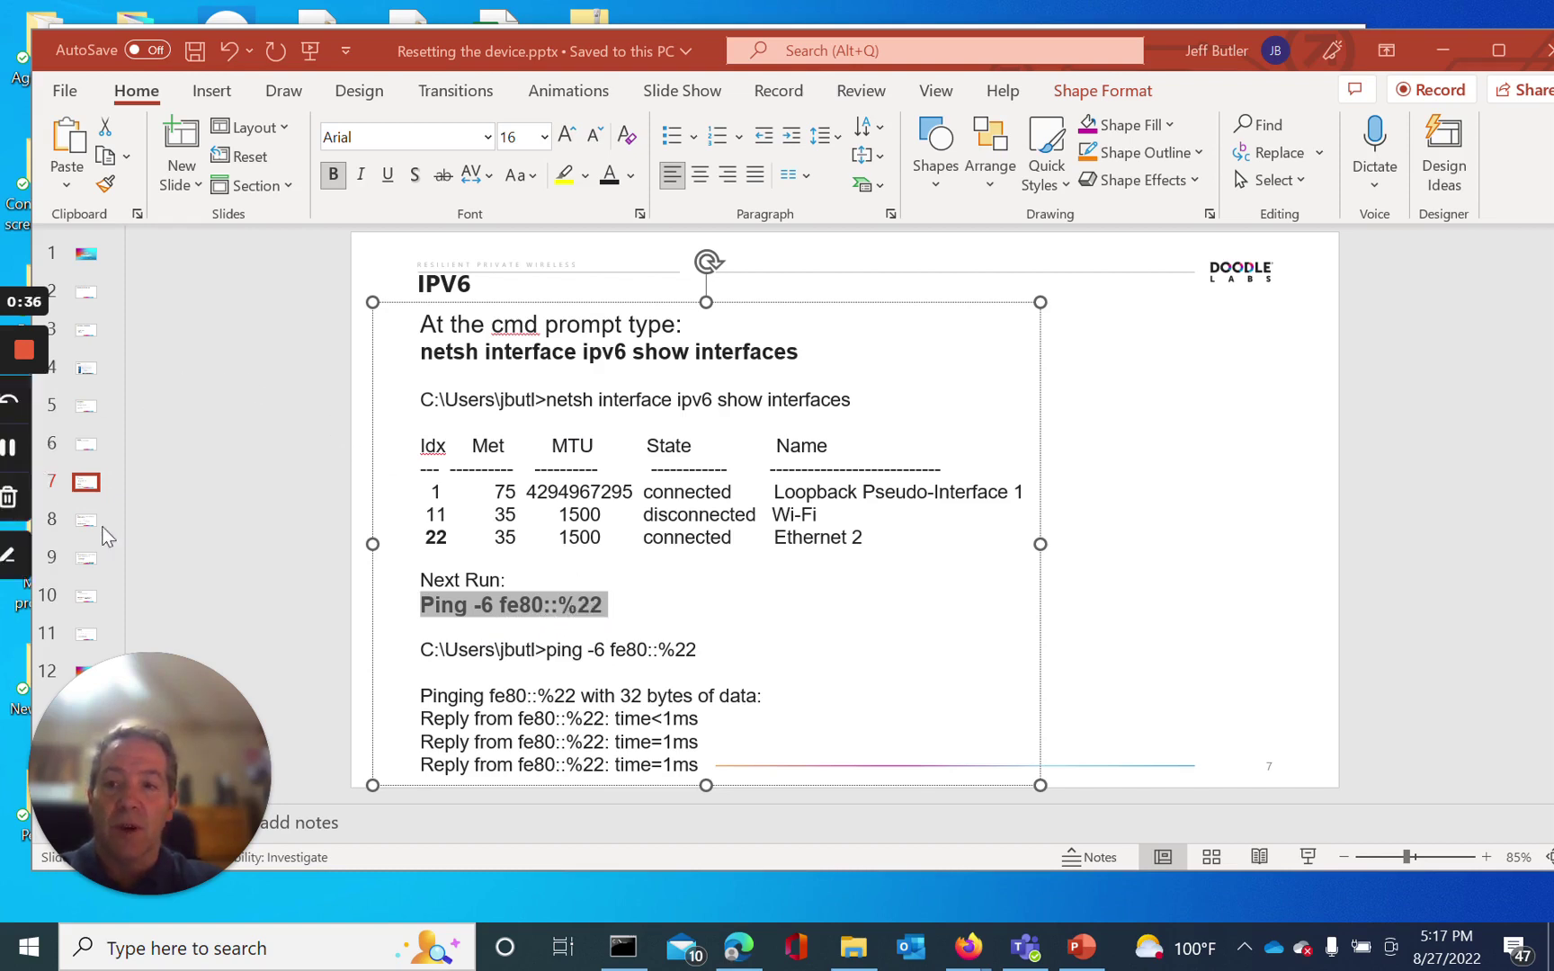
- Run 'Ping -6 fe80::%22' and get four replies with 0% loss
click(623, 951)
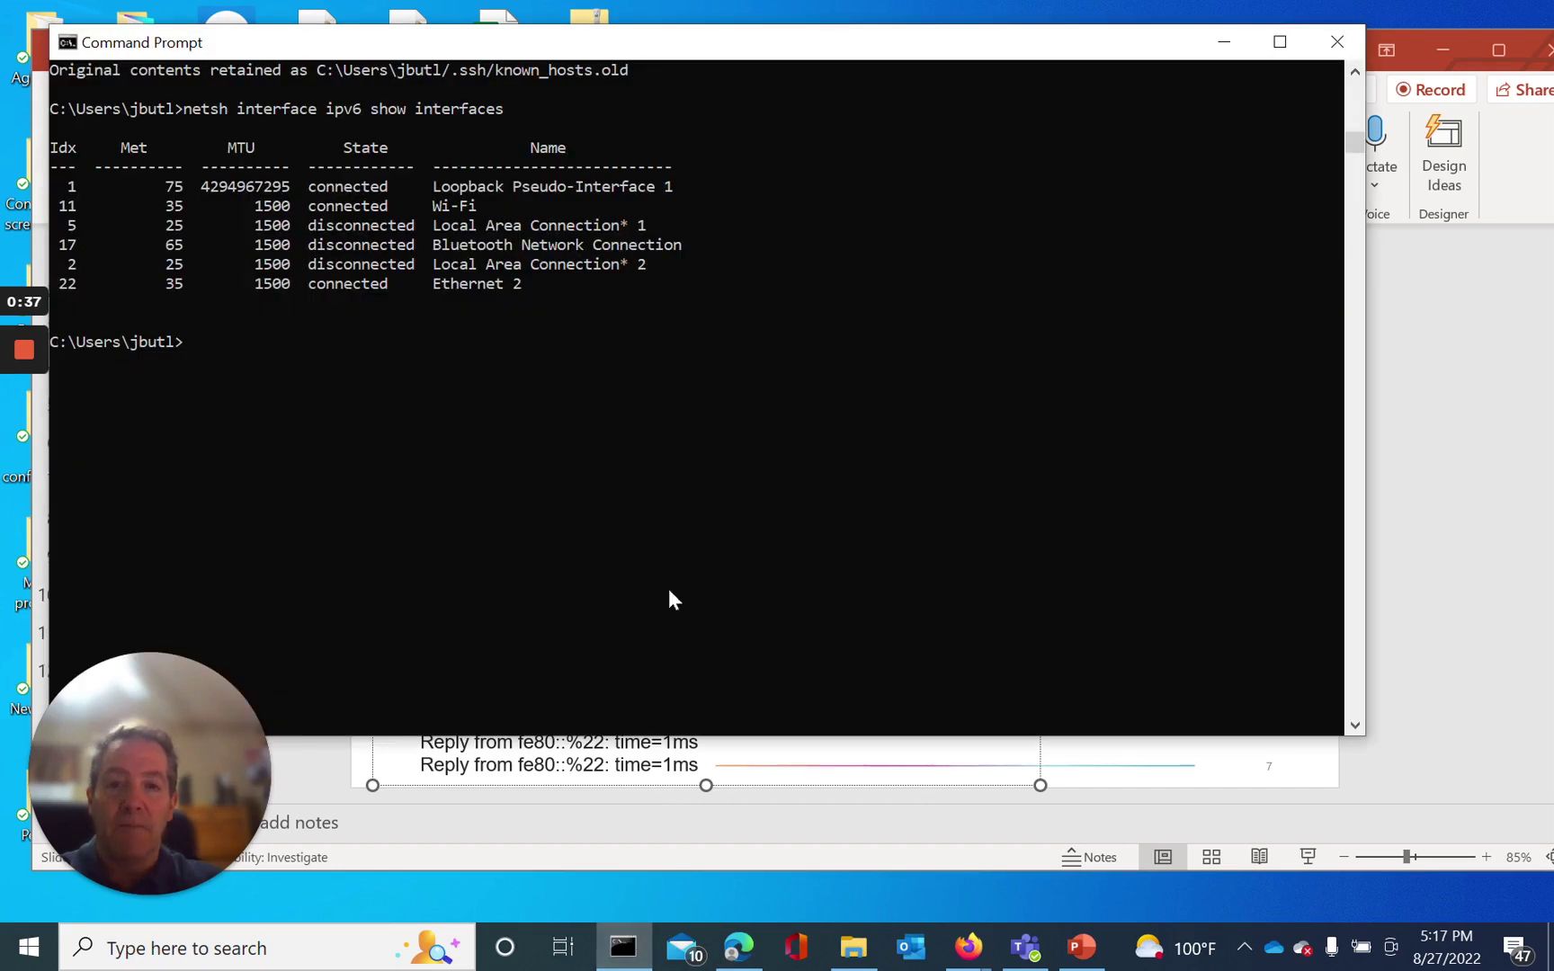
right_click(190, 344)
key(Return)
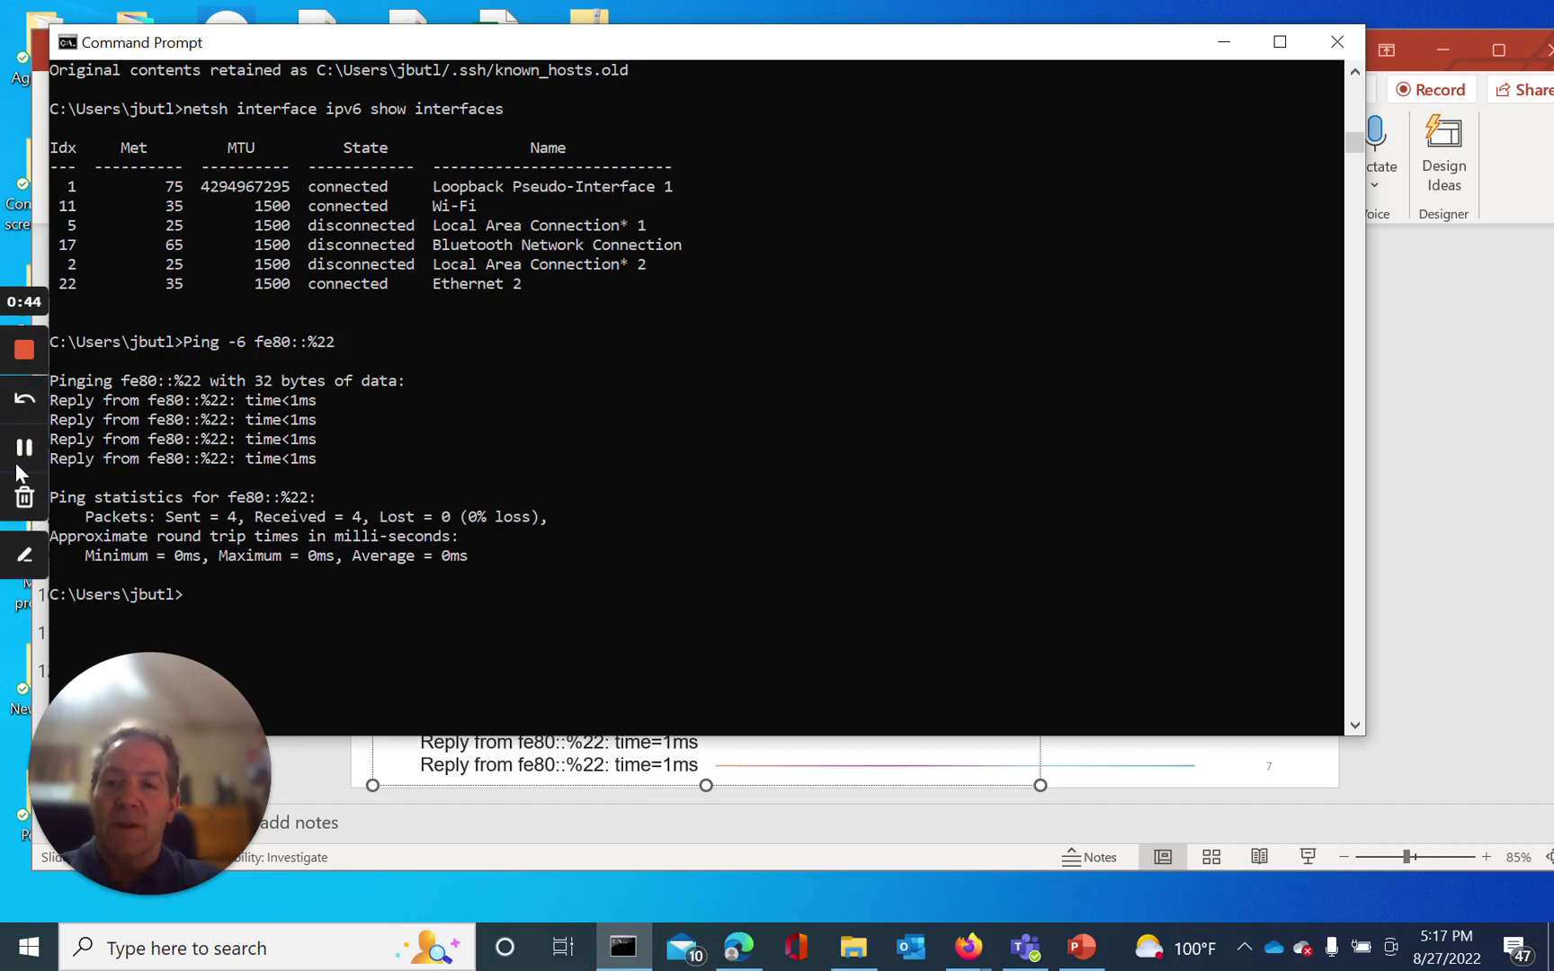
key(alt+Tab)
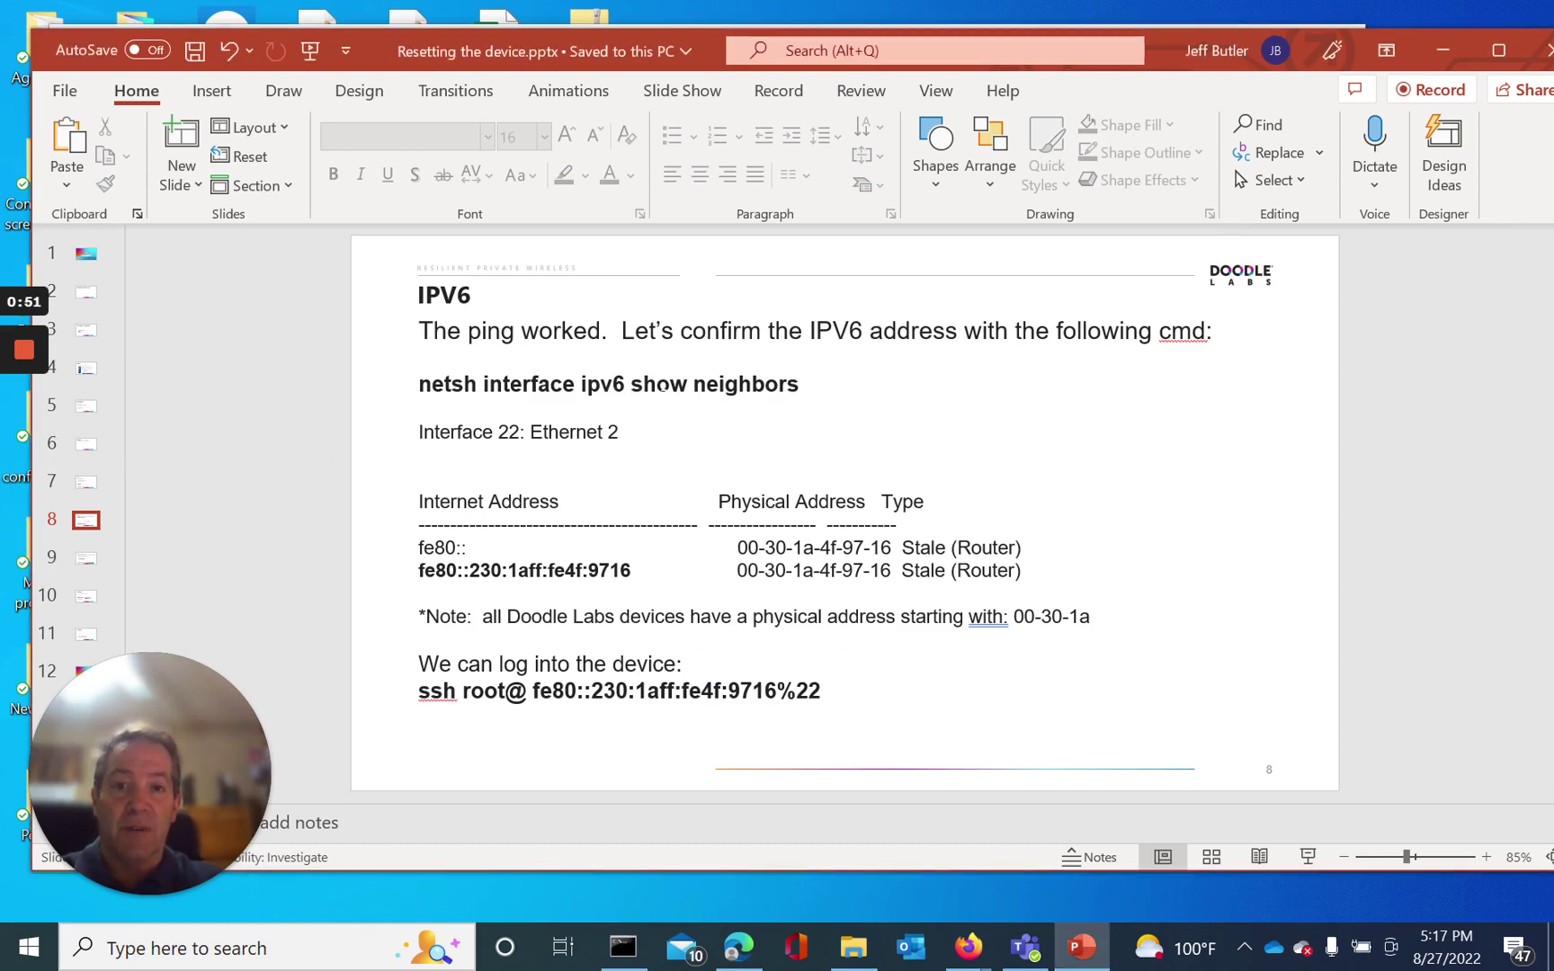
- Copy 'netsh interface ipv6 show neighbors' from the slide and run it in Command Prompt
drag(803, 385, 418, 385)
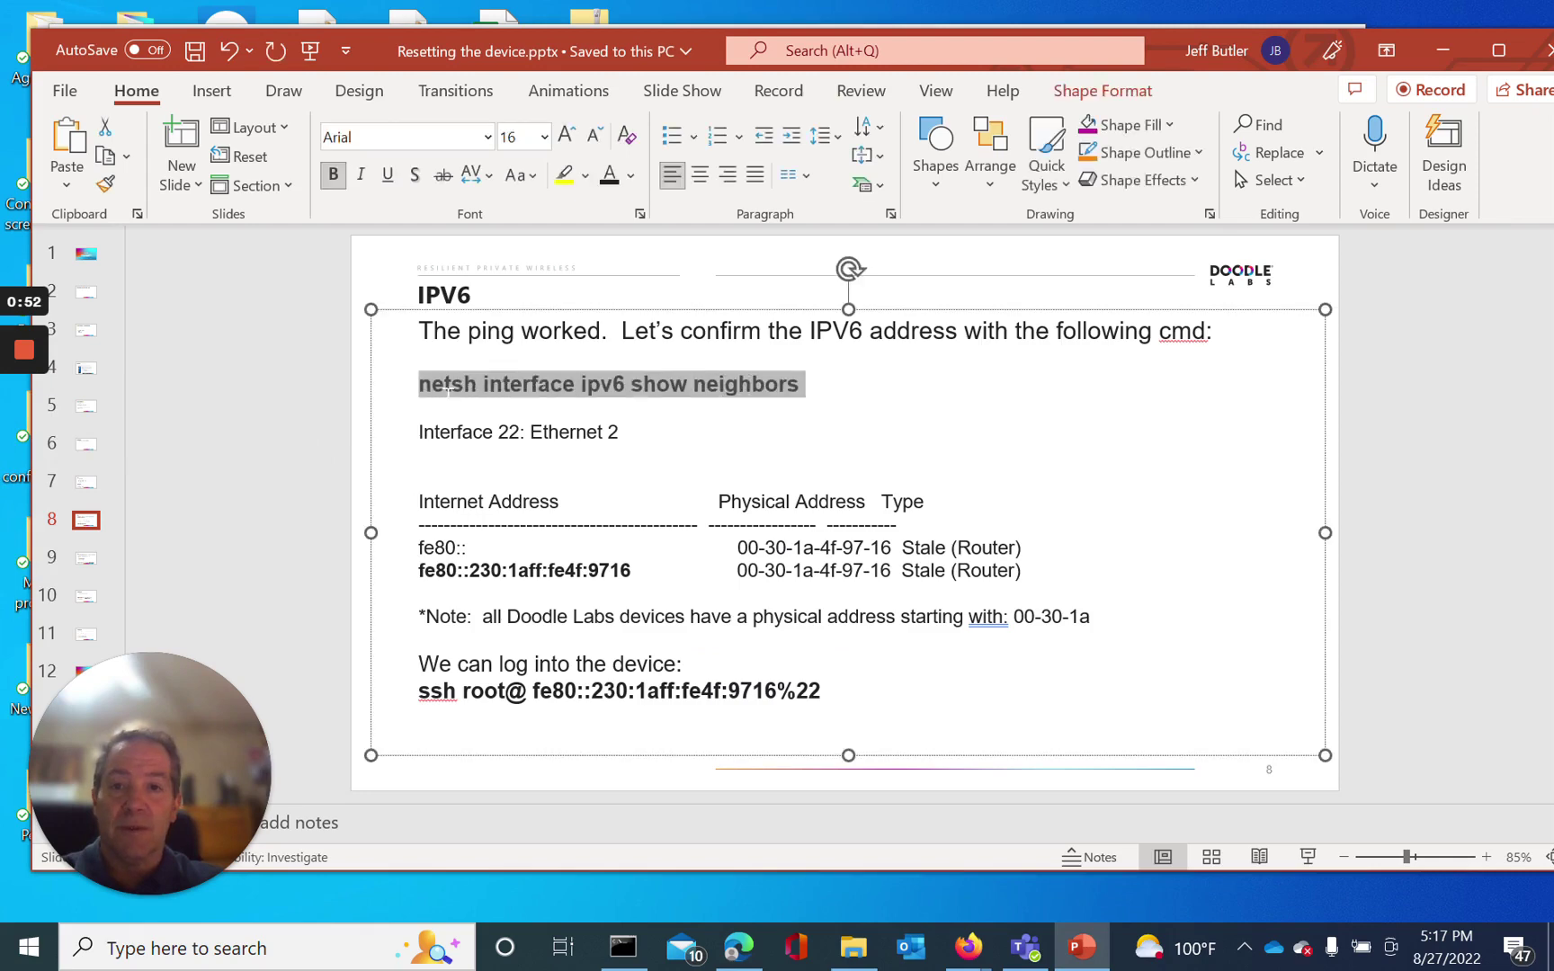
right_click(535, 382)
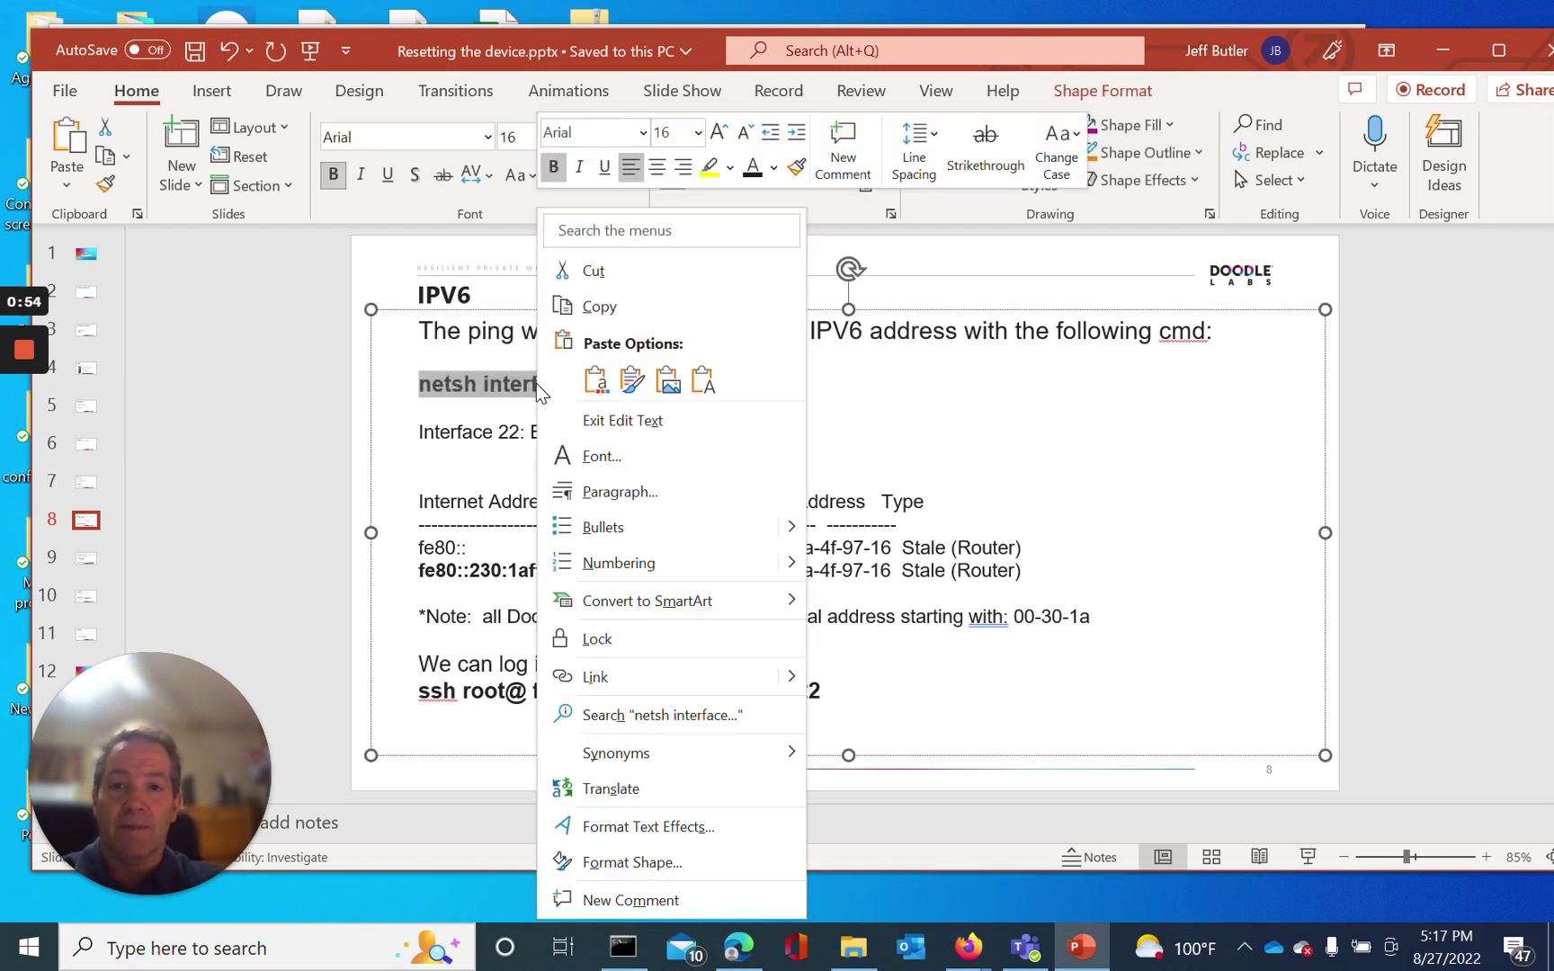
click(600, 321)
click(622, 946)
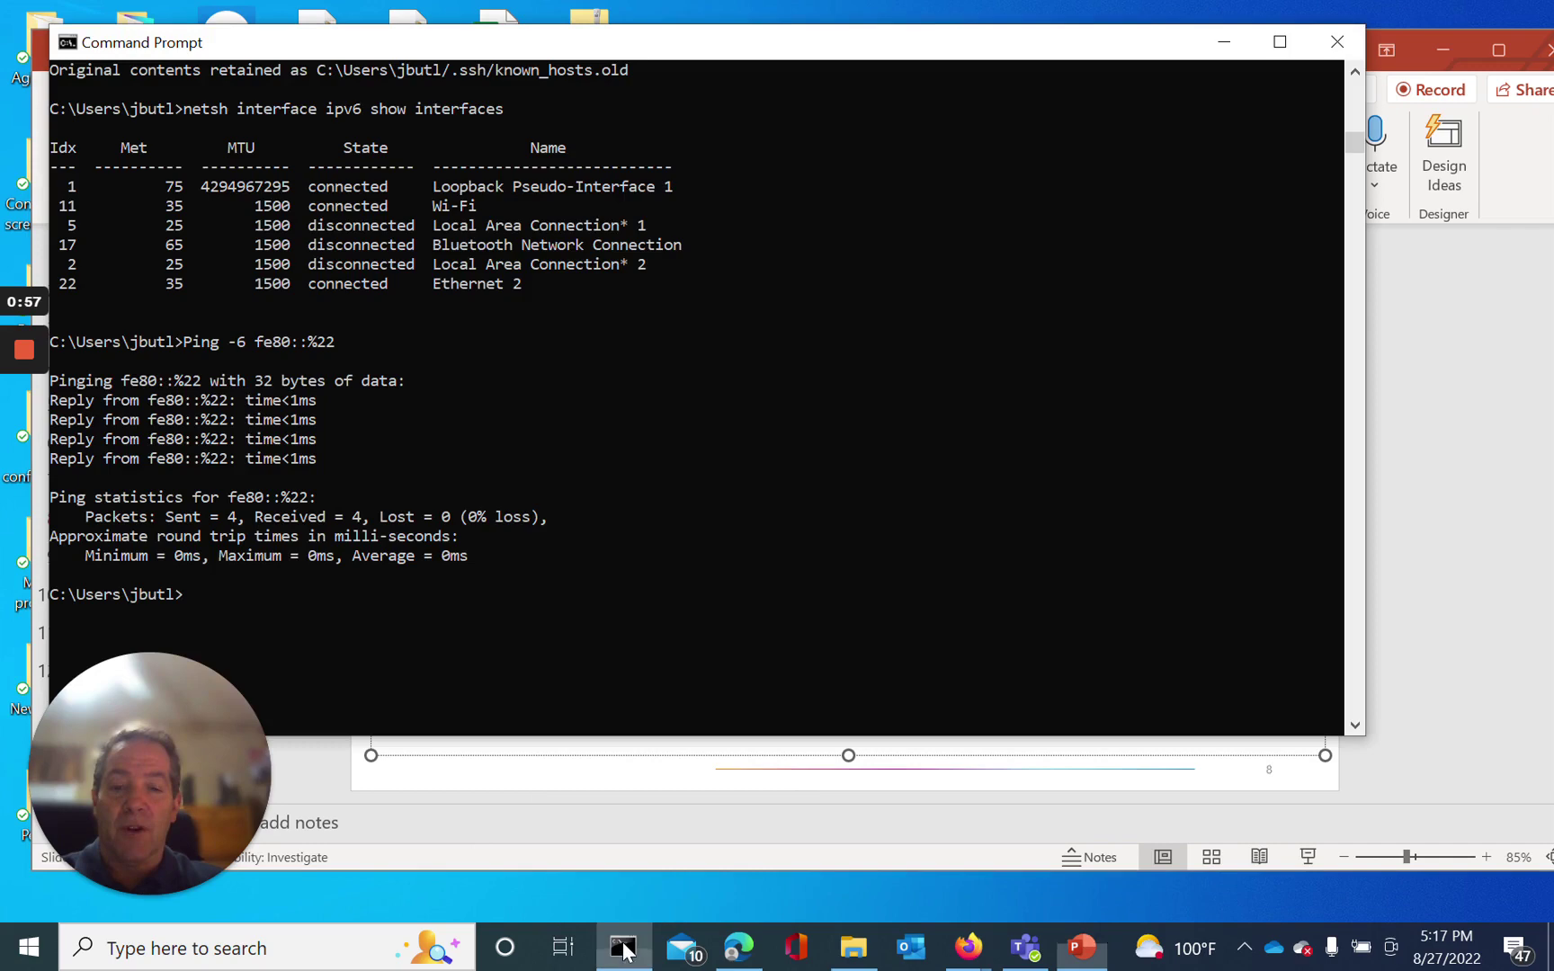
right_click(188, 602)
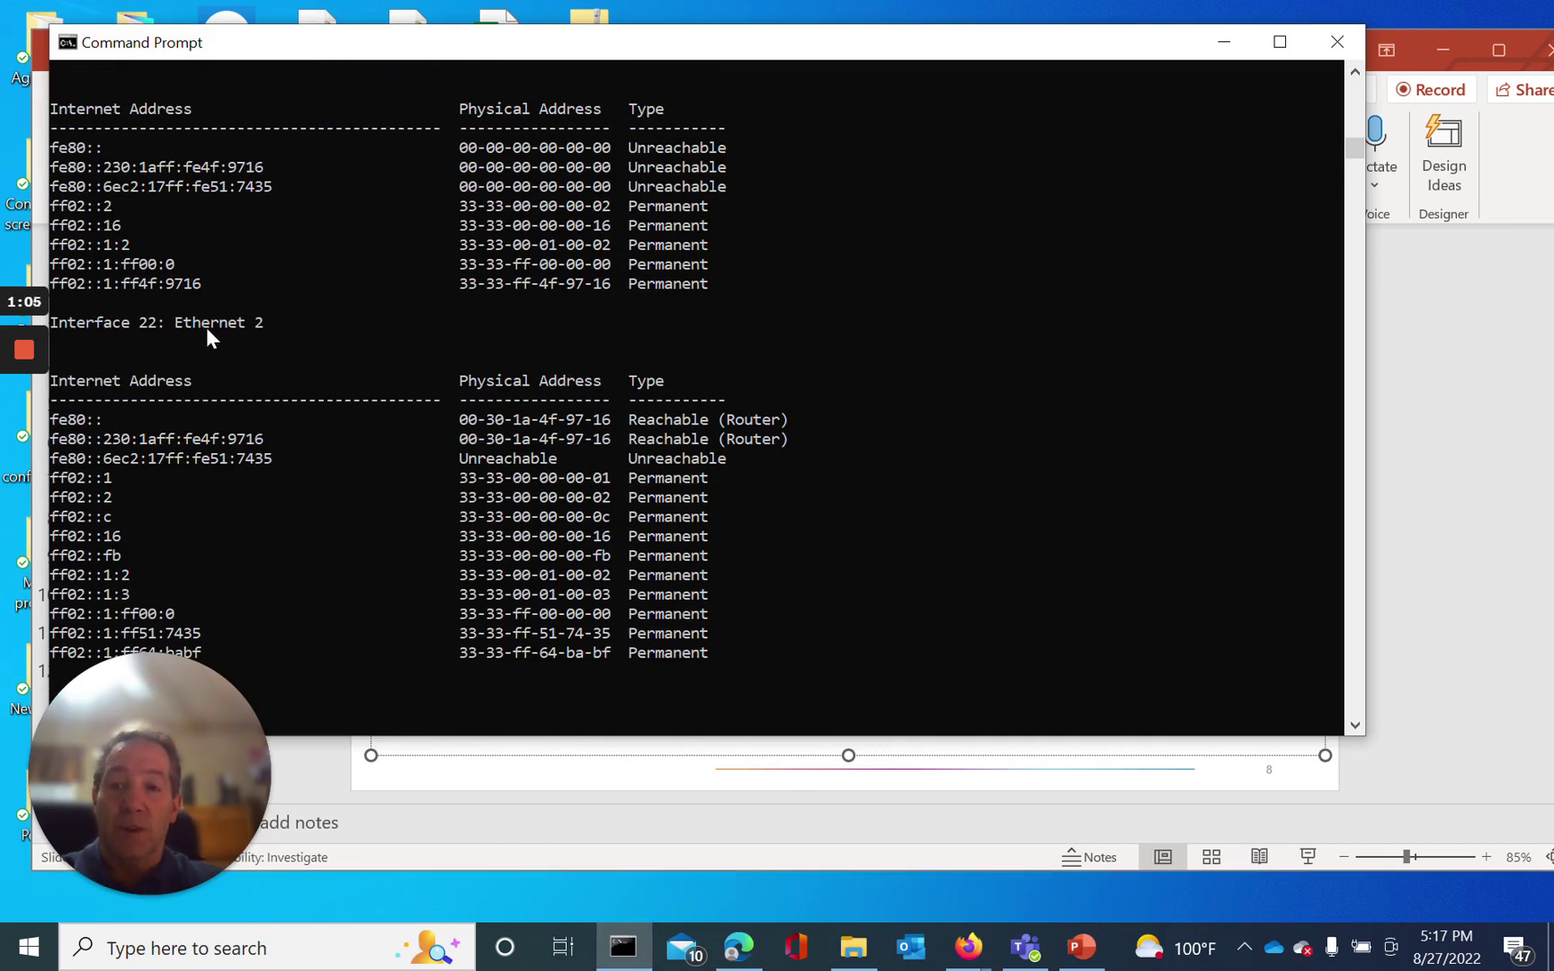
- Copy the radio's link-local address fe80::230:1aff:fe4f:9716 from the neighbor list
click(917, 765)
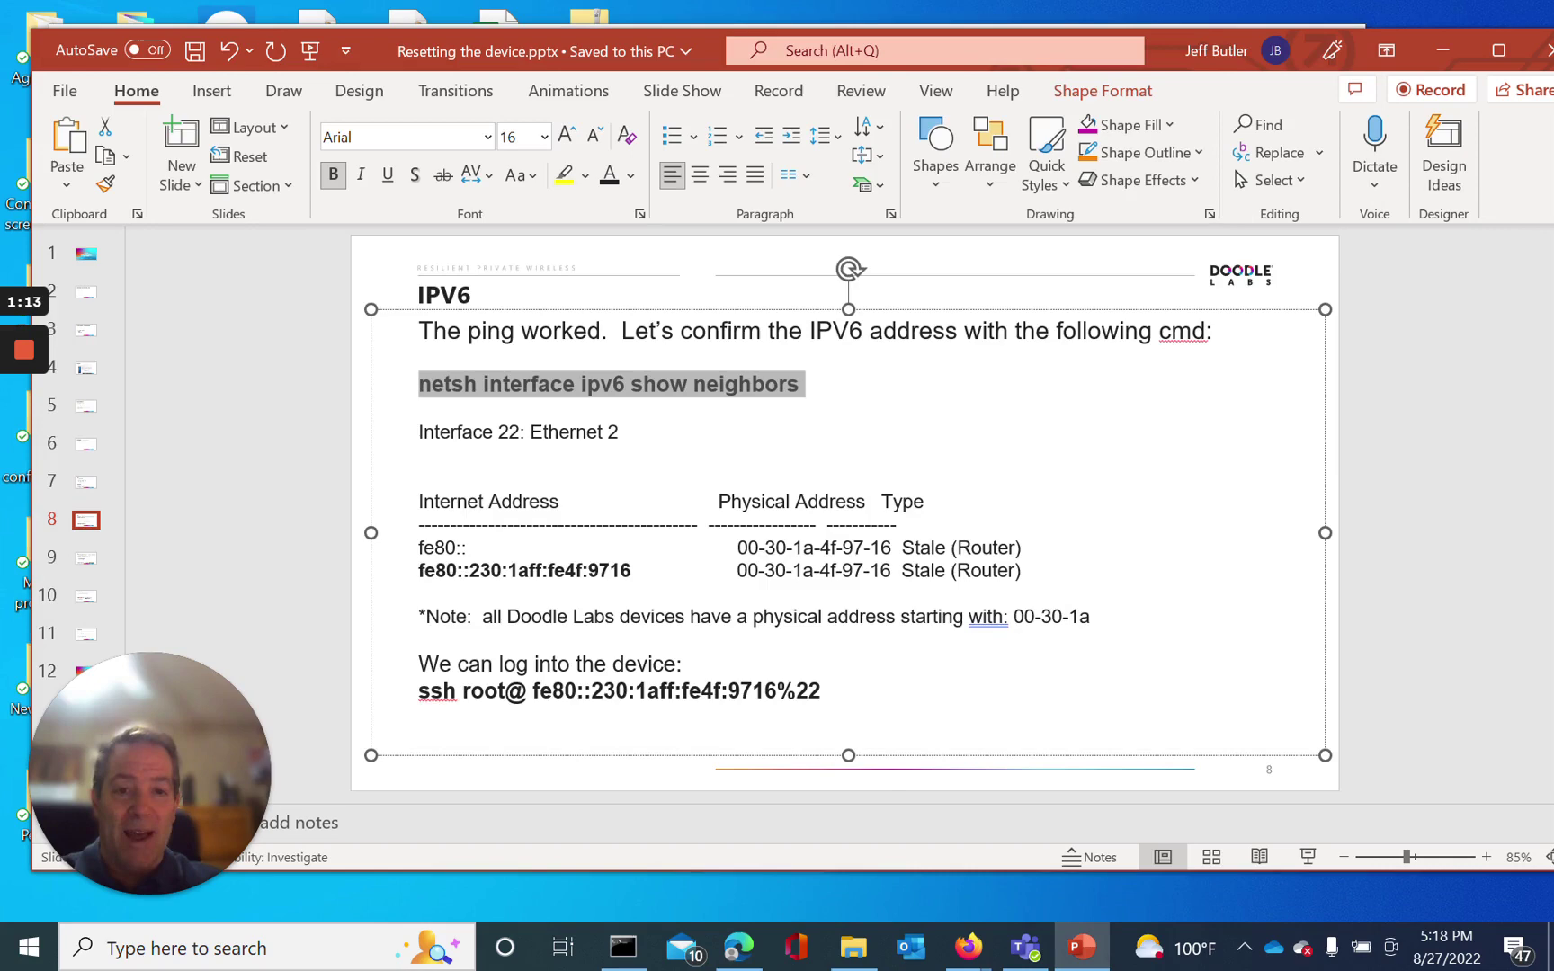
click(624, 948)
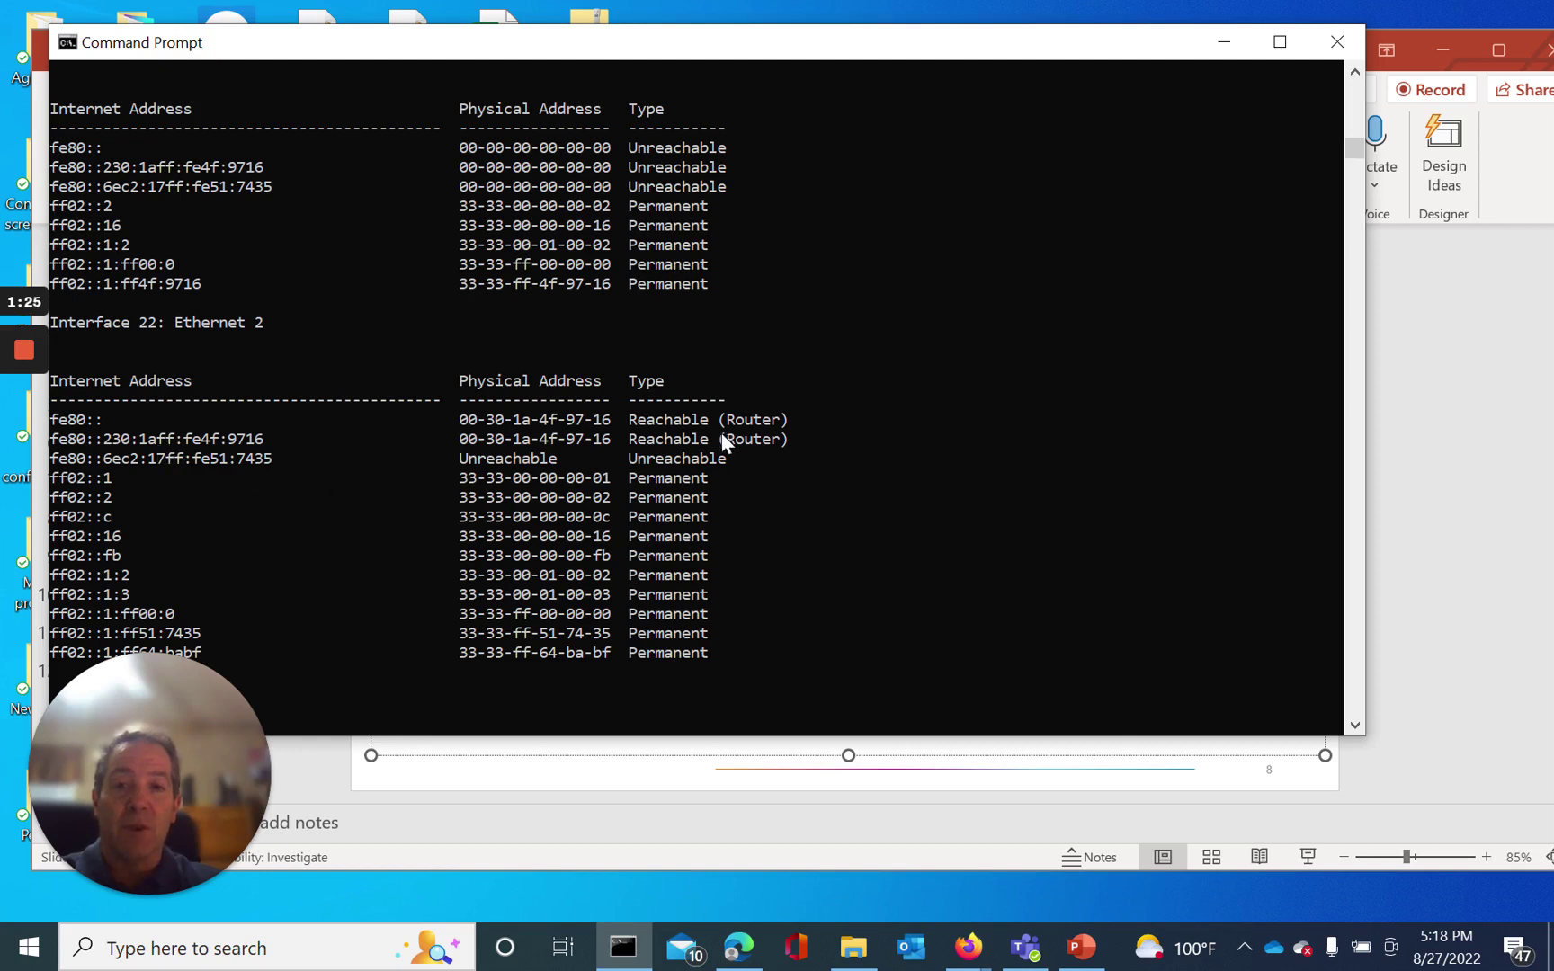
drag(263, 440, 40, 455)
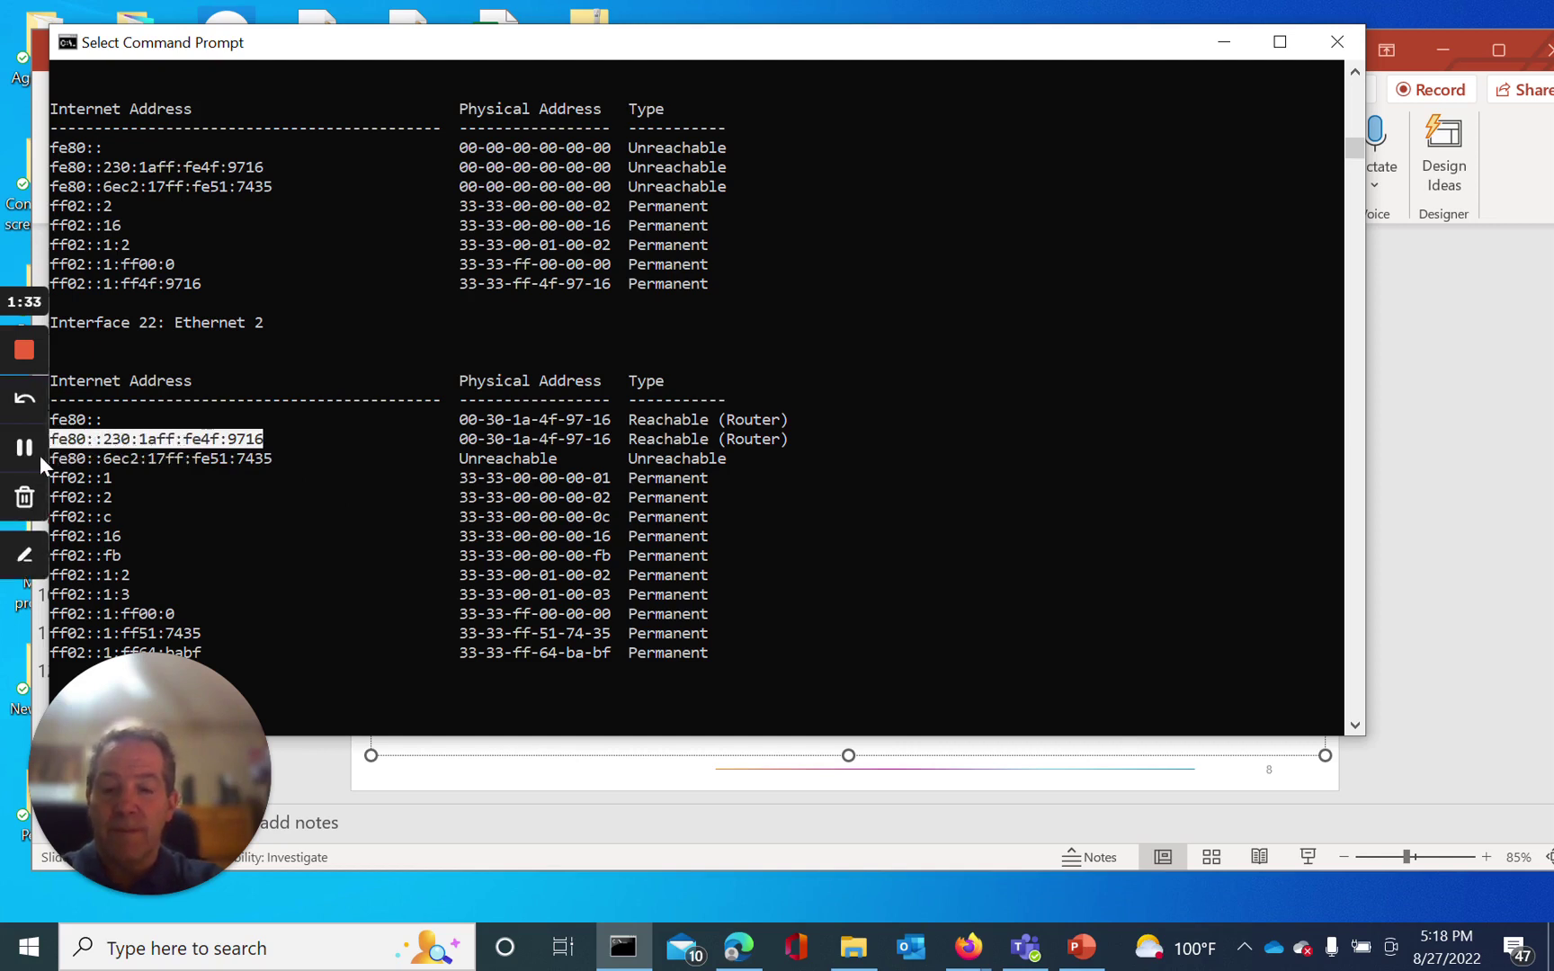
key(Return)
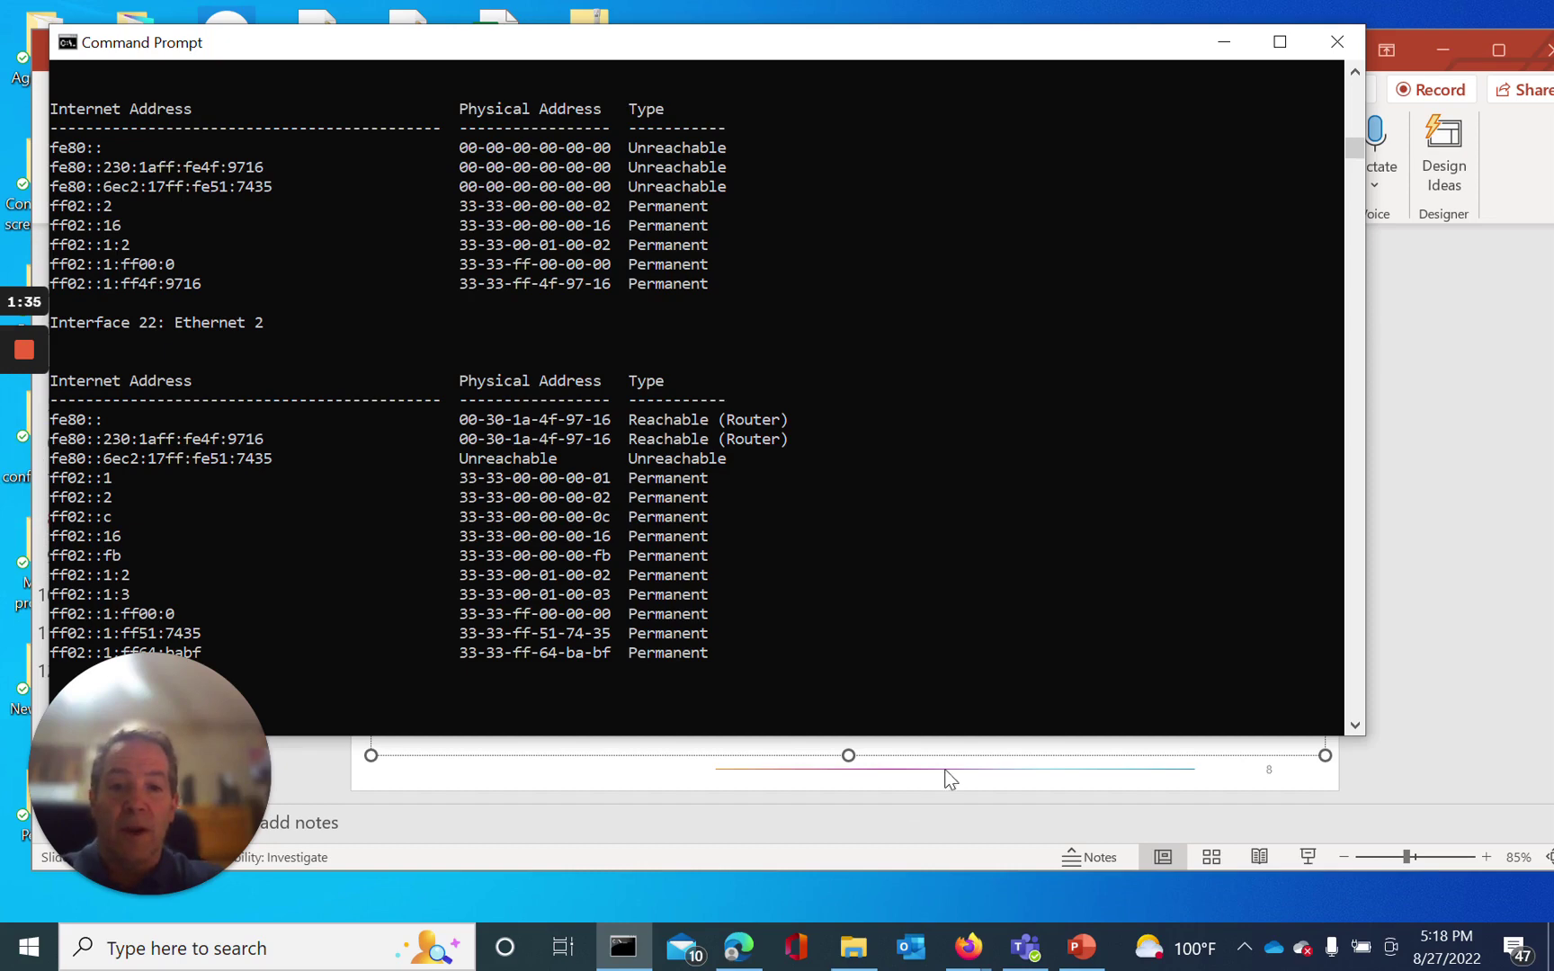
scroll(725, 509, down, 1)
mouse_move(35, 417)
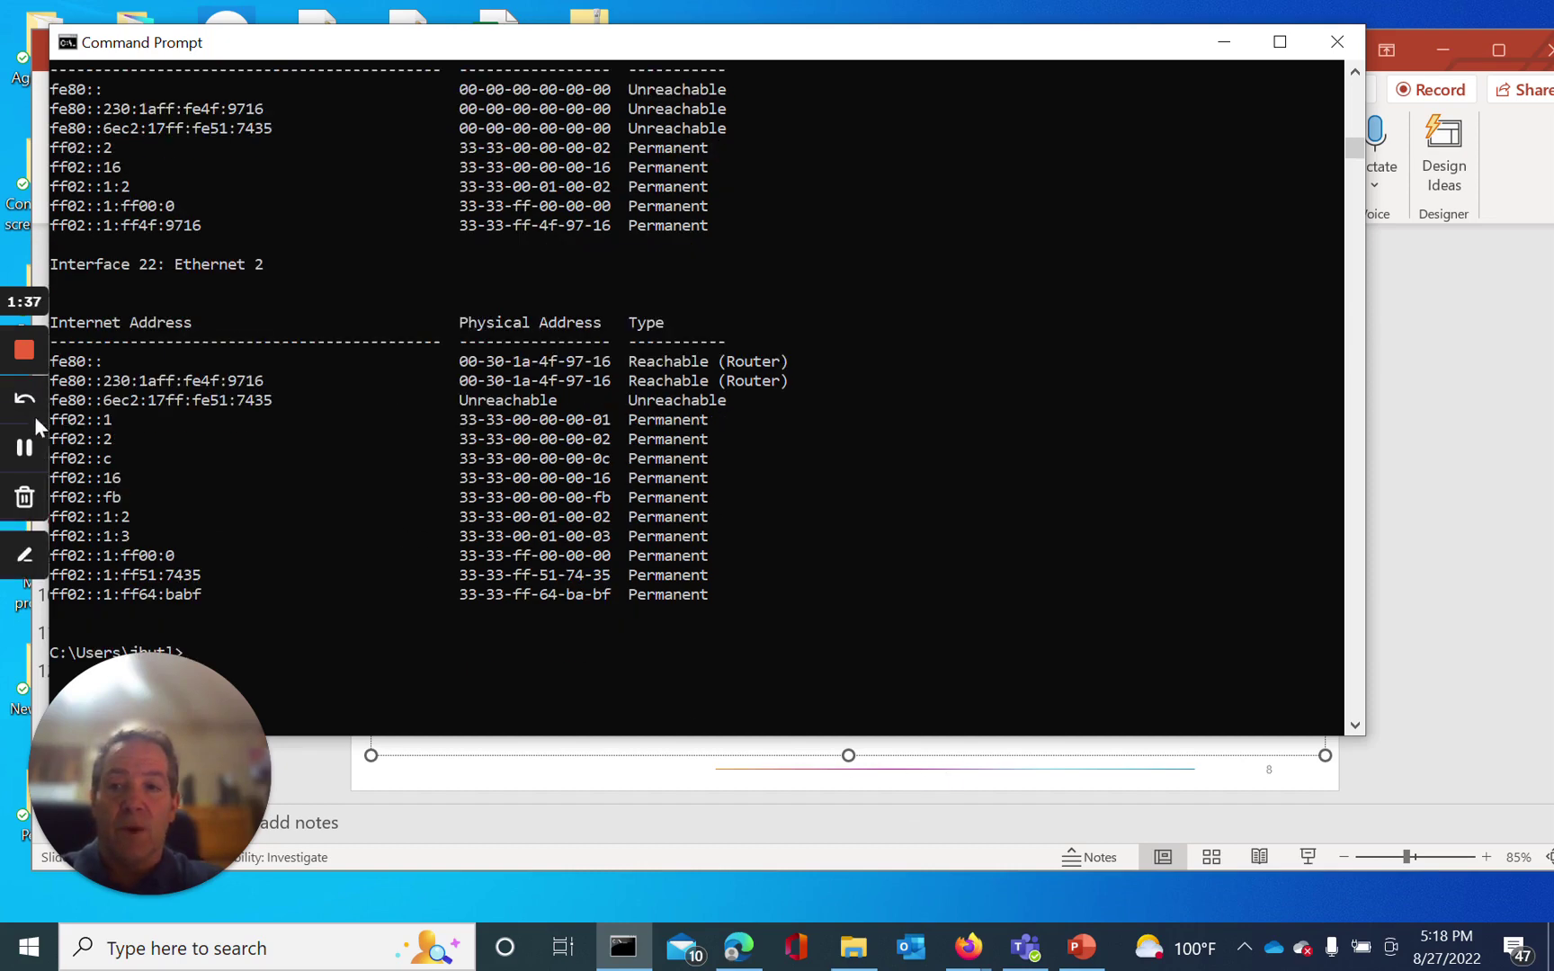
click(29, 449)
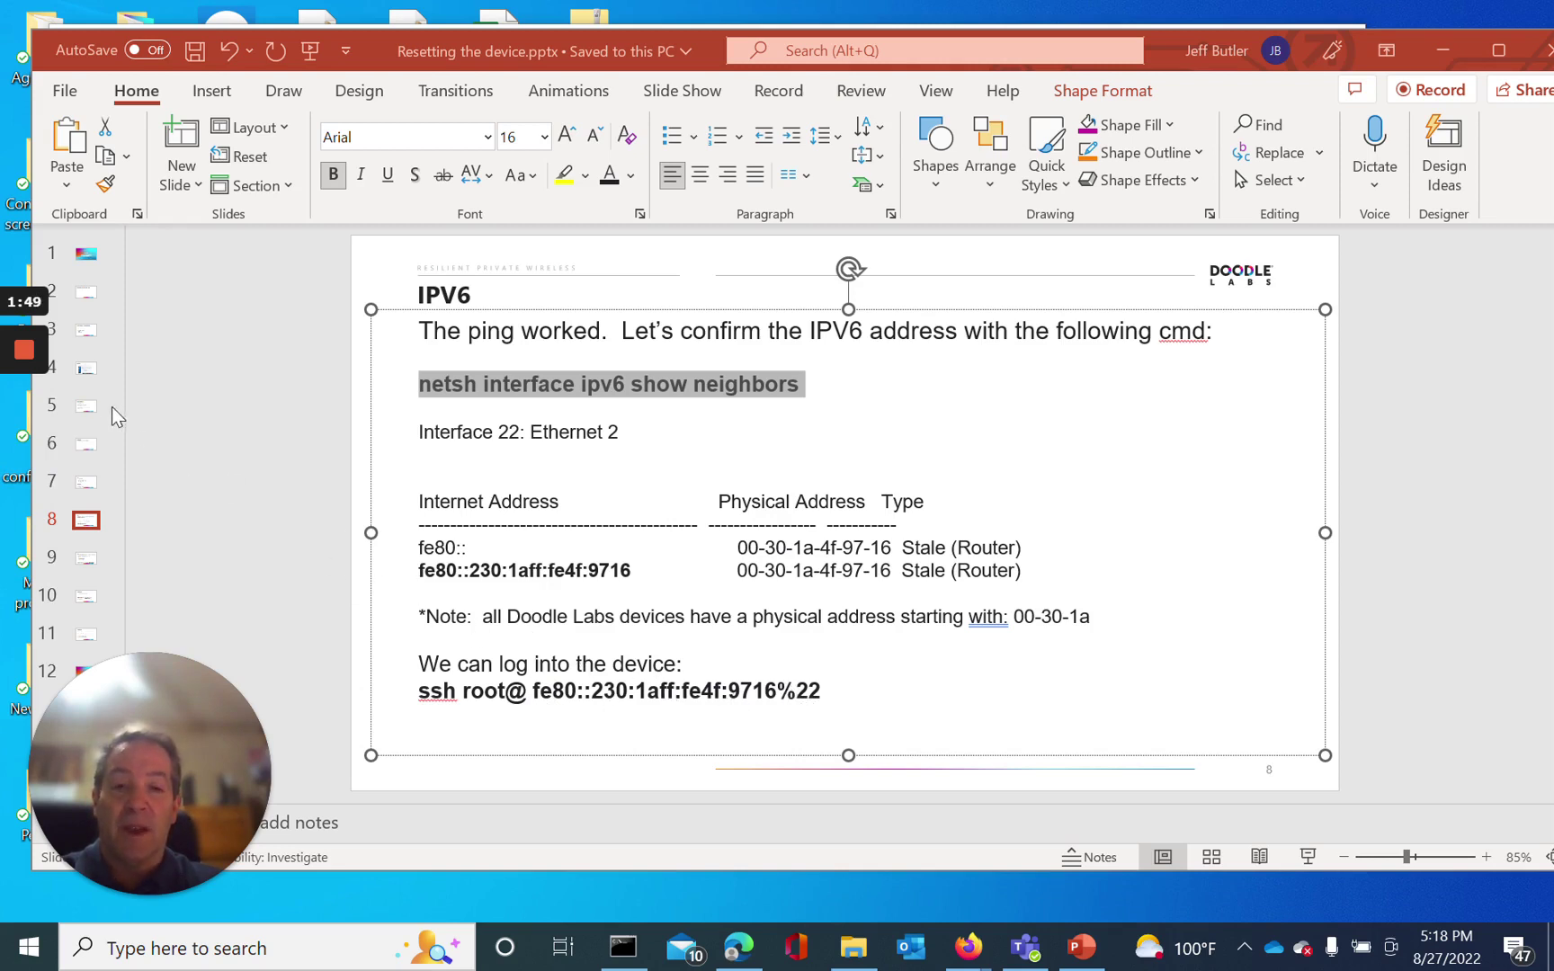
- Paste 'ssh root@fe80::230:1aff:fe4f:9716%22' at the Command Prompt
click(621, 949)
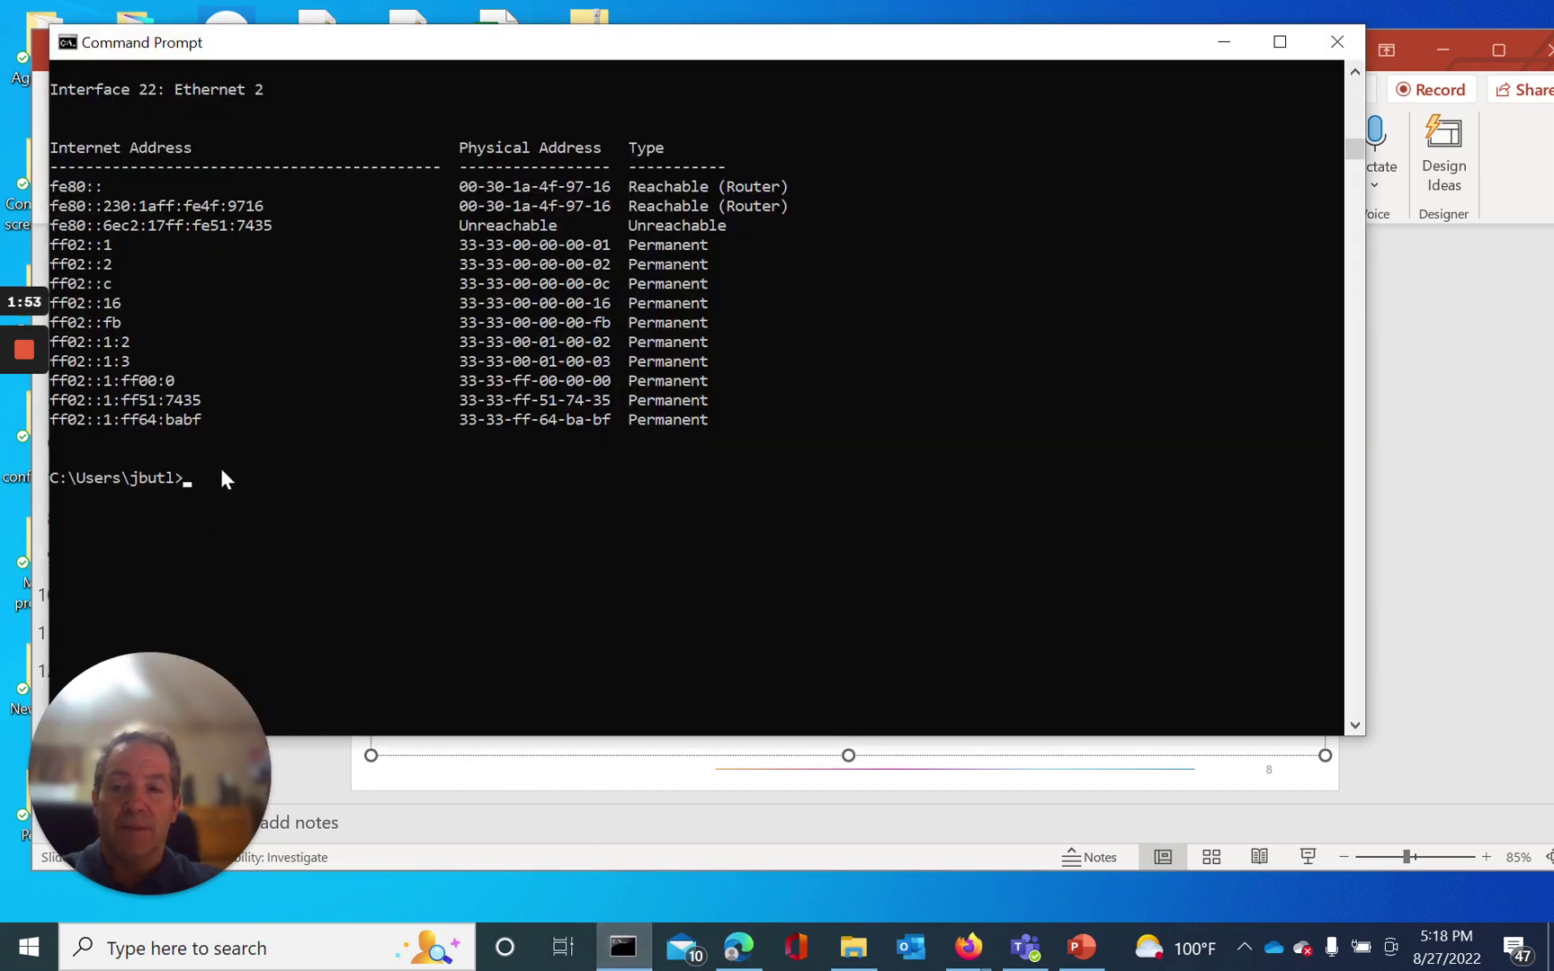
right_click(83, 522)
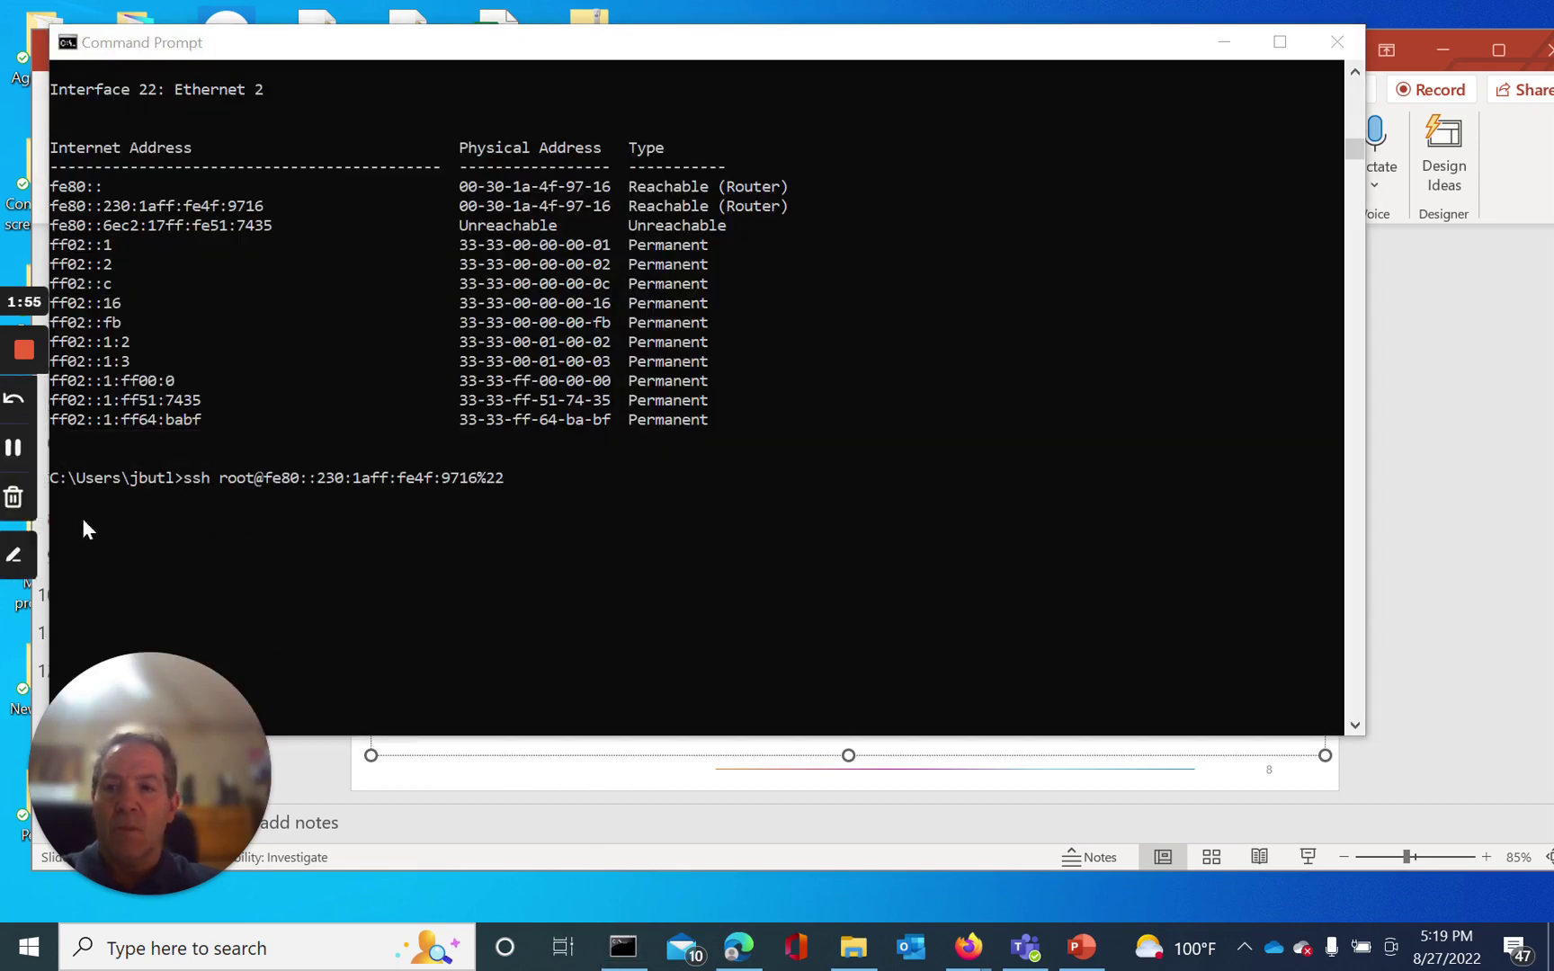
click(515, 481)
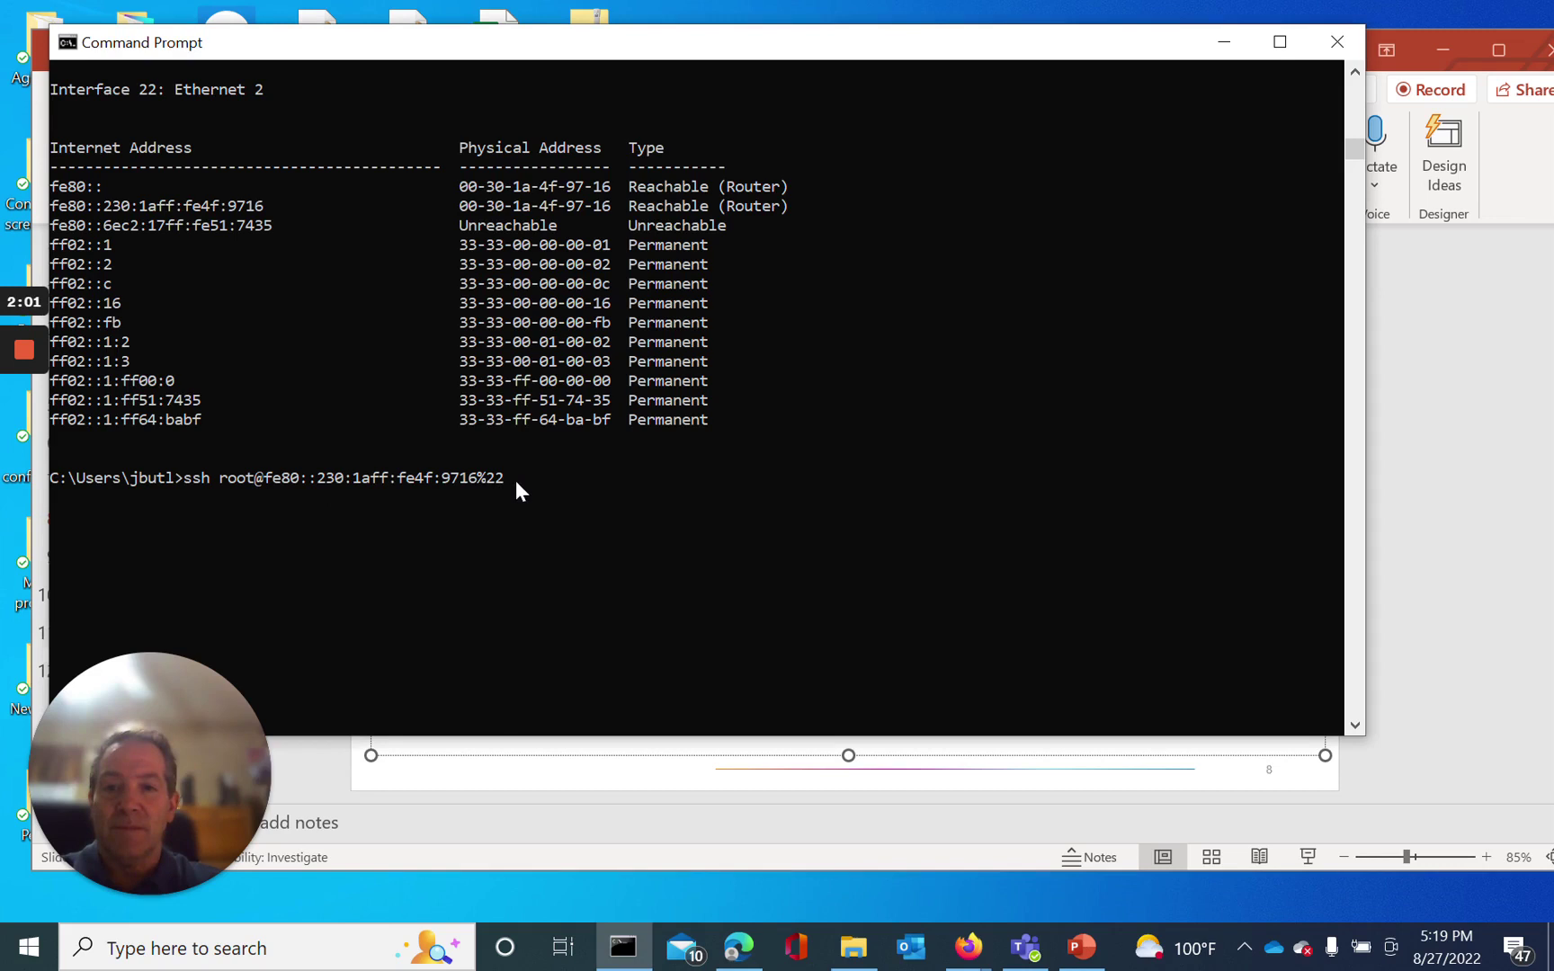
click(506, 477)
key(Escape)
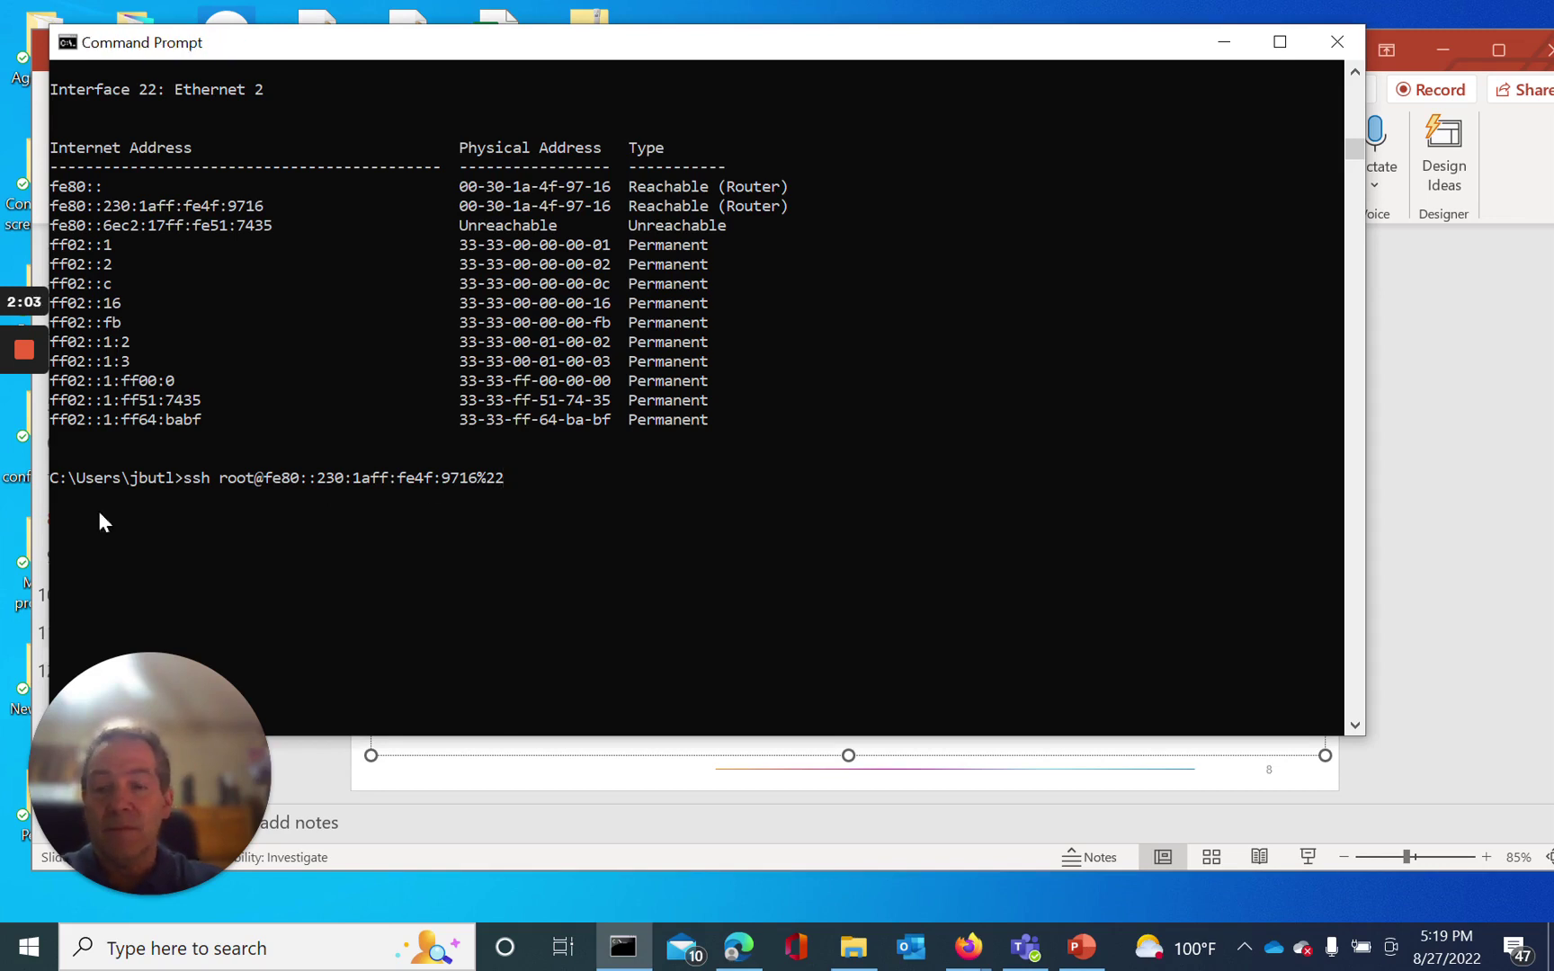
click(506, 479)
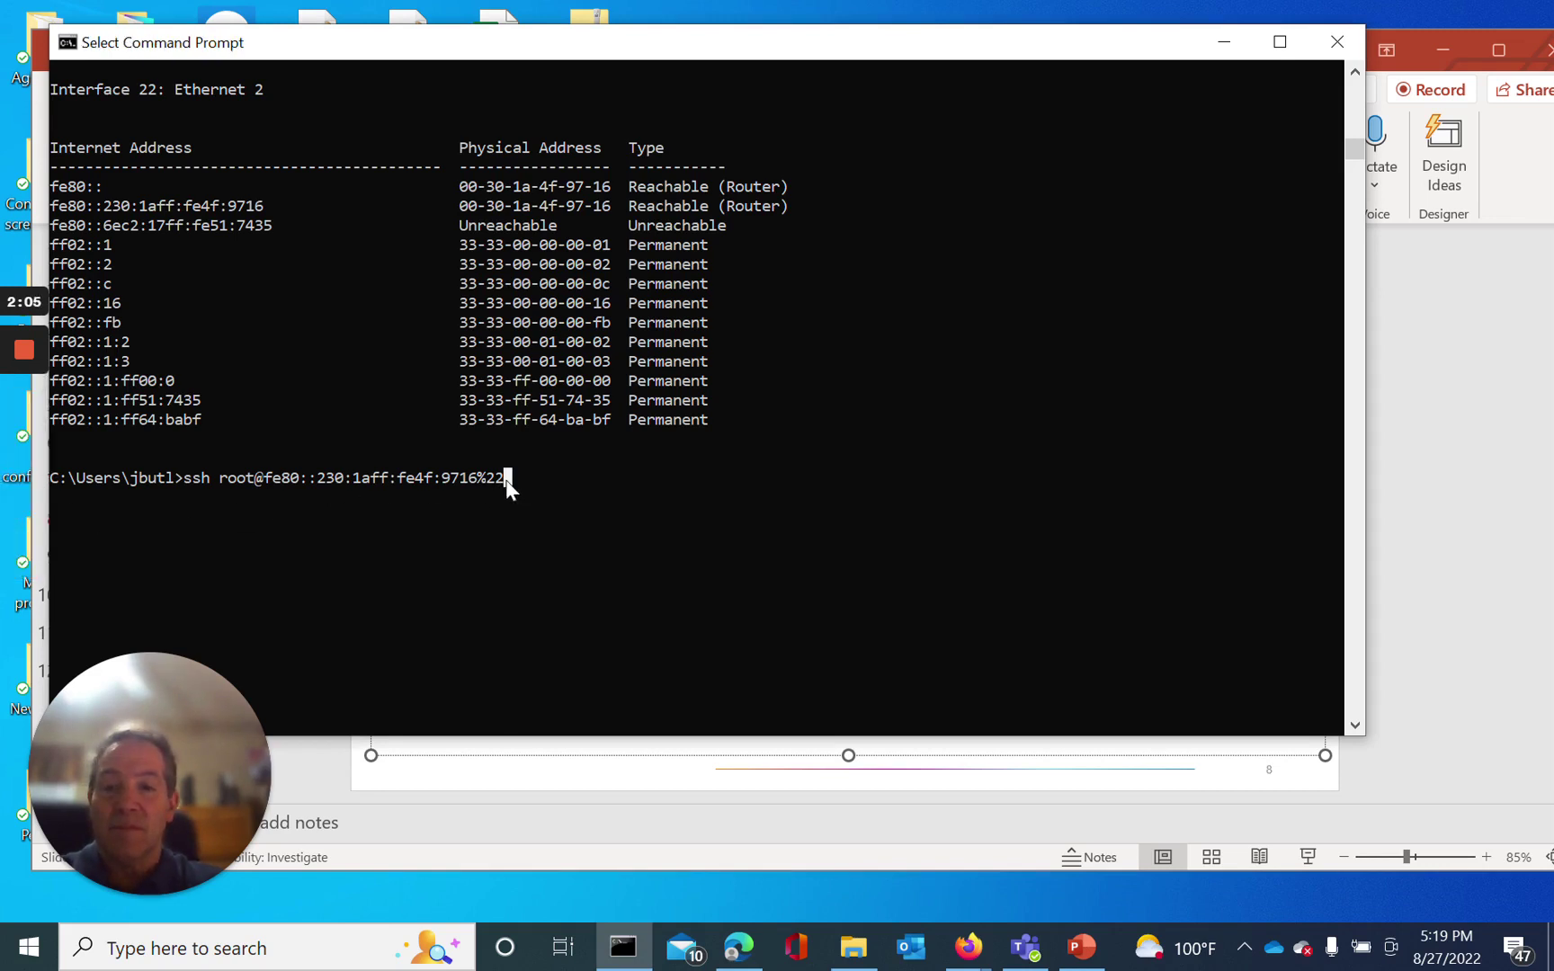
key(Escape)
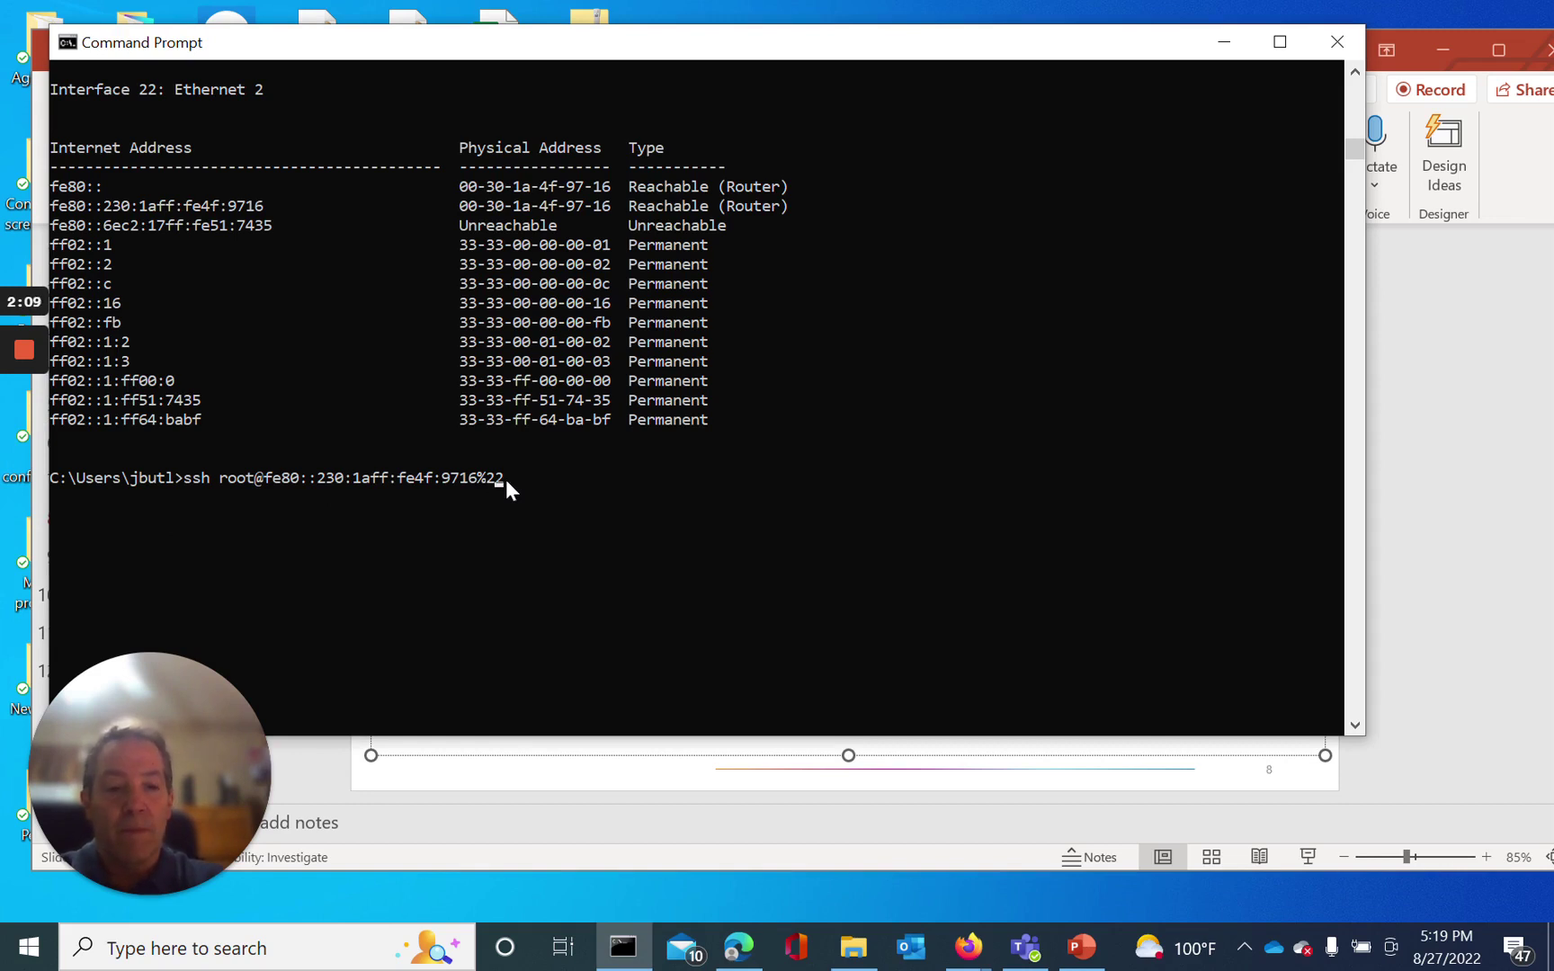
- Run the SSH login and answer 'yes' to accept the radio's host key
key(Return)
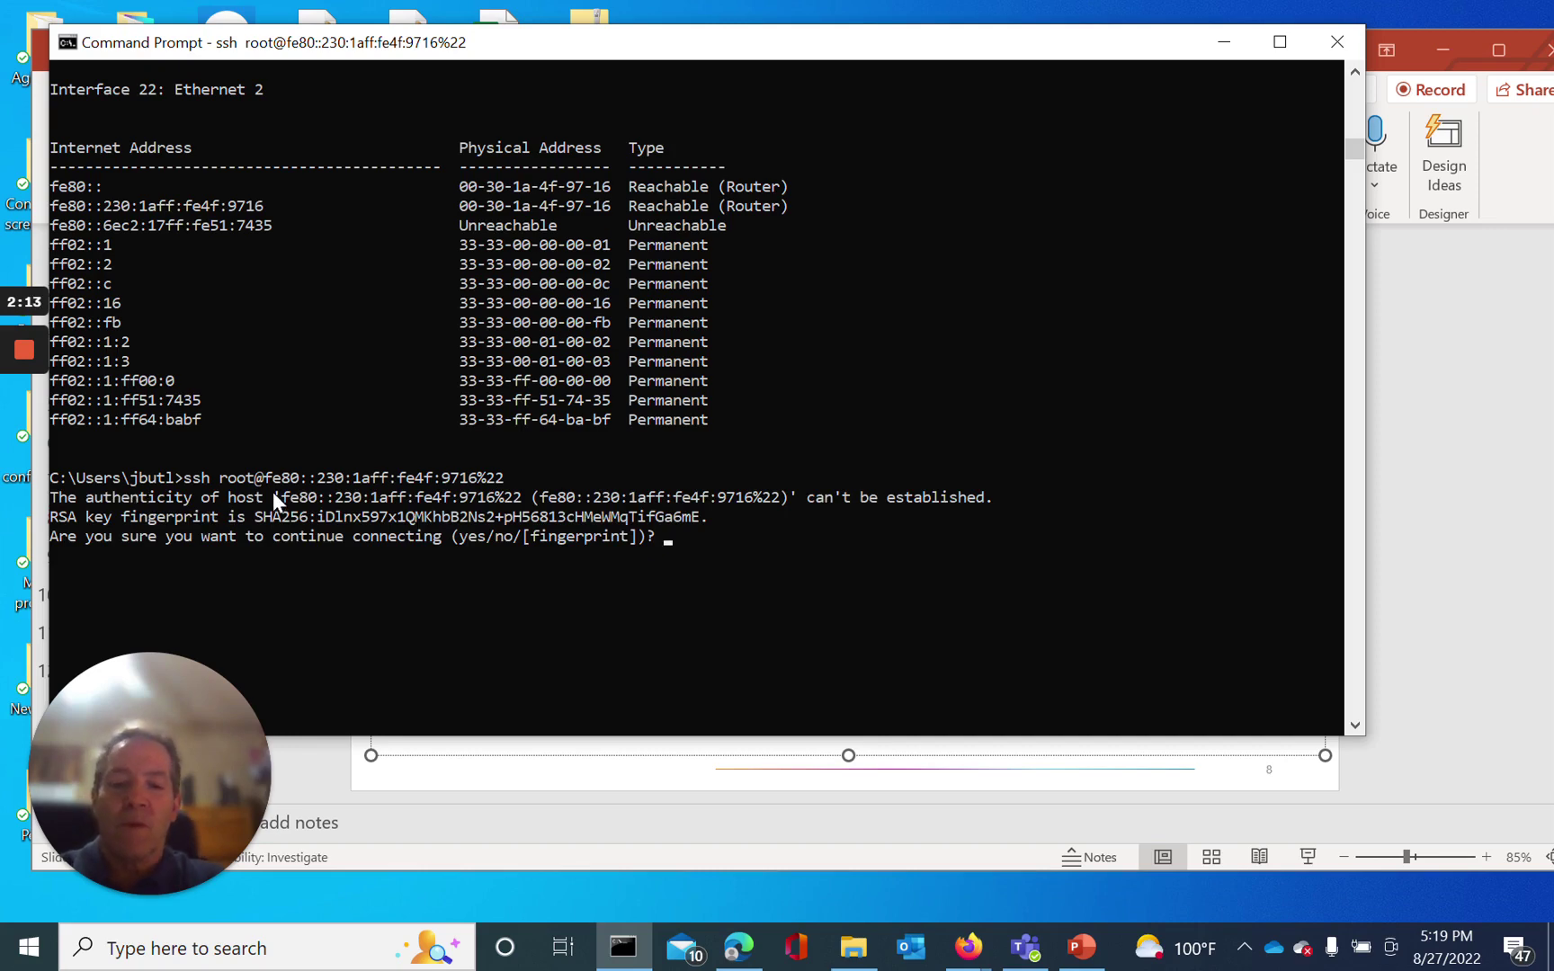
text(yes)
key(Return)
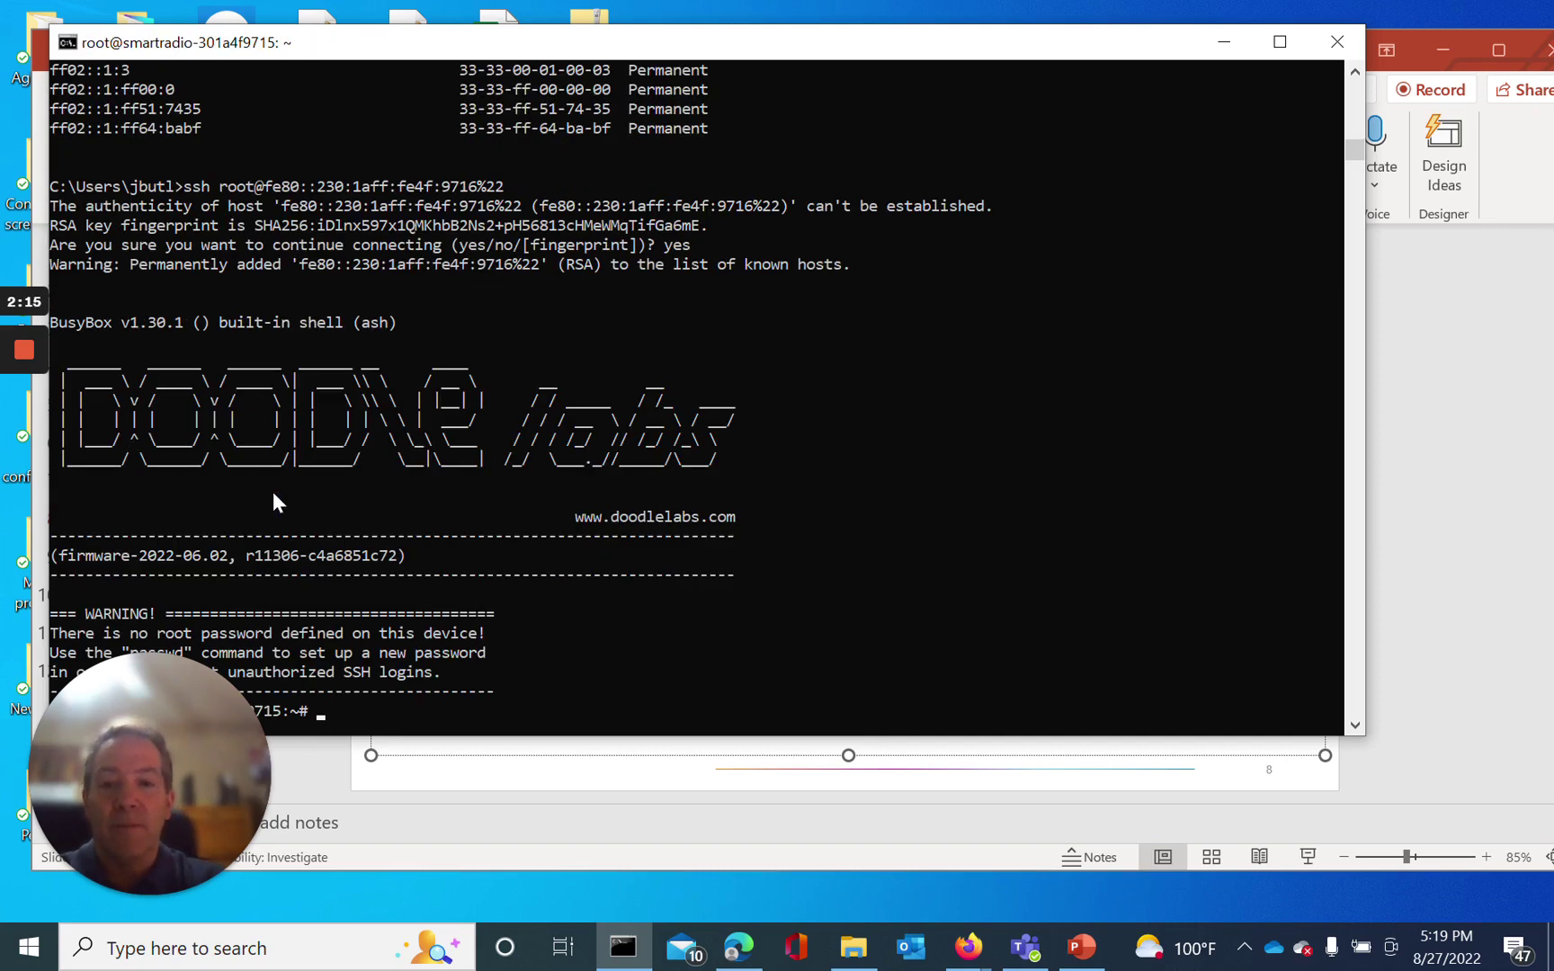
scroll(440, 409, down, 2)
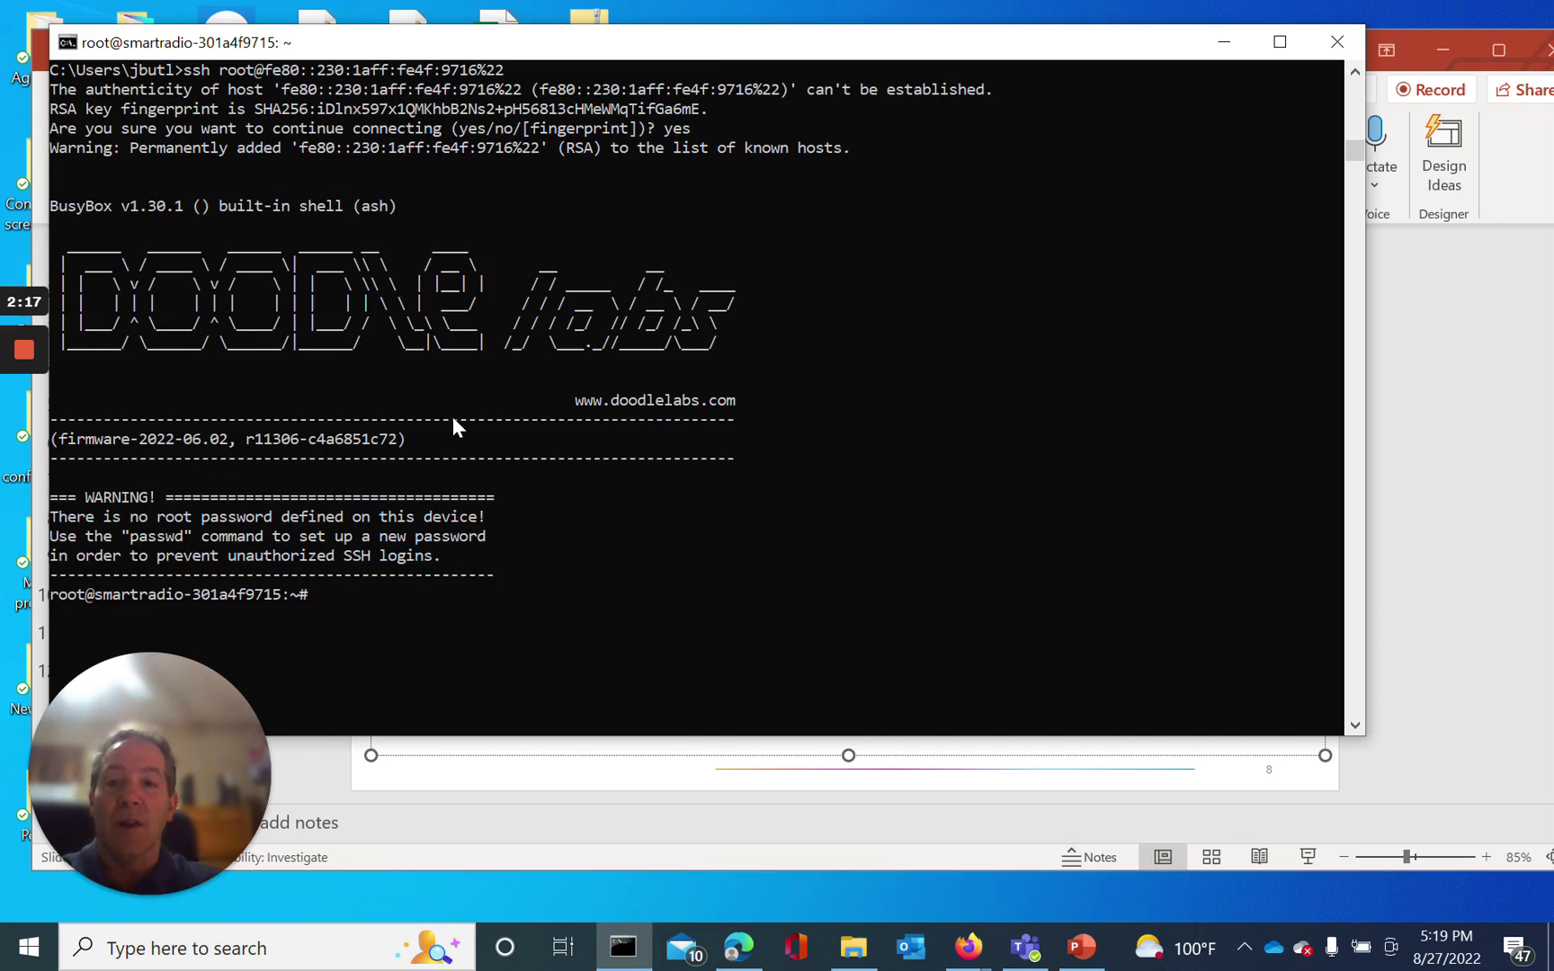
scroll(607, 413, up, 1)
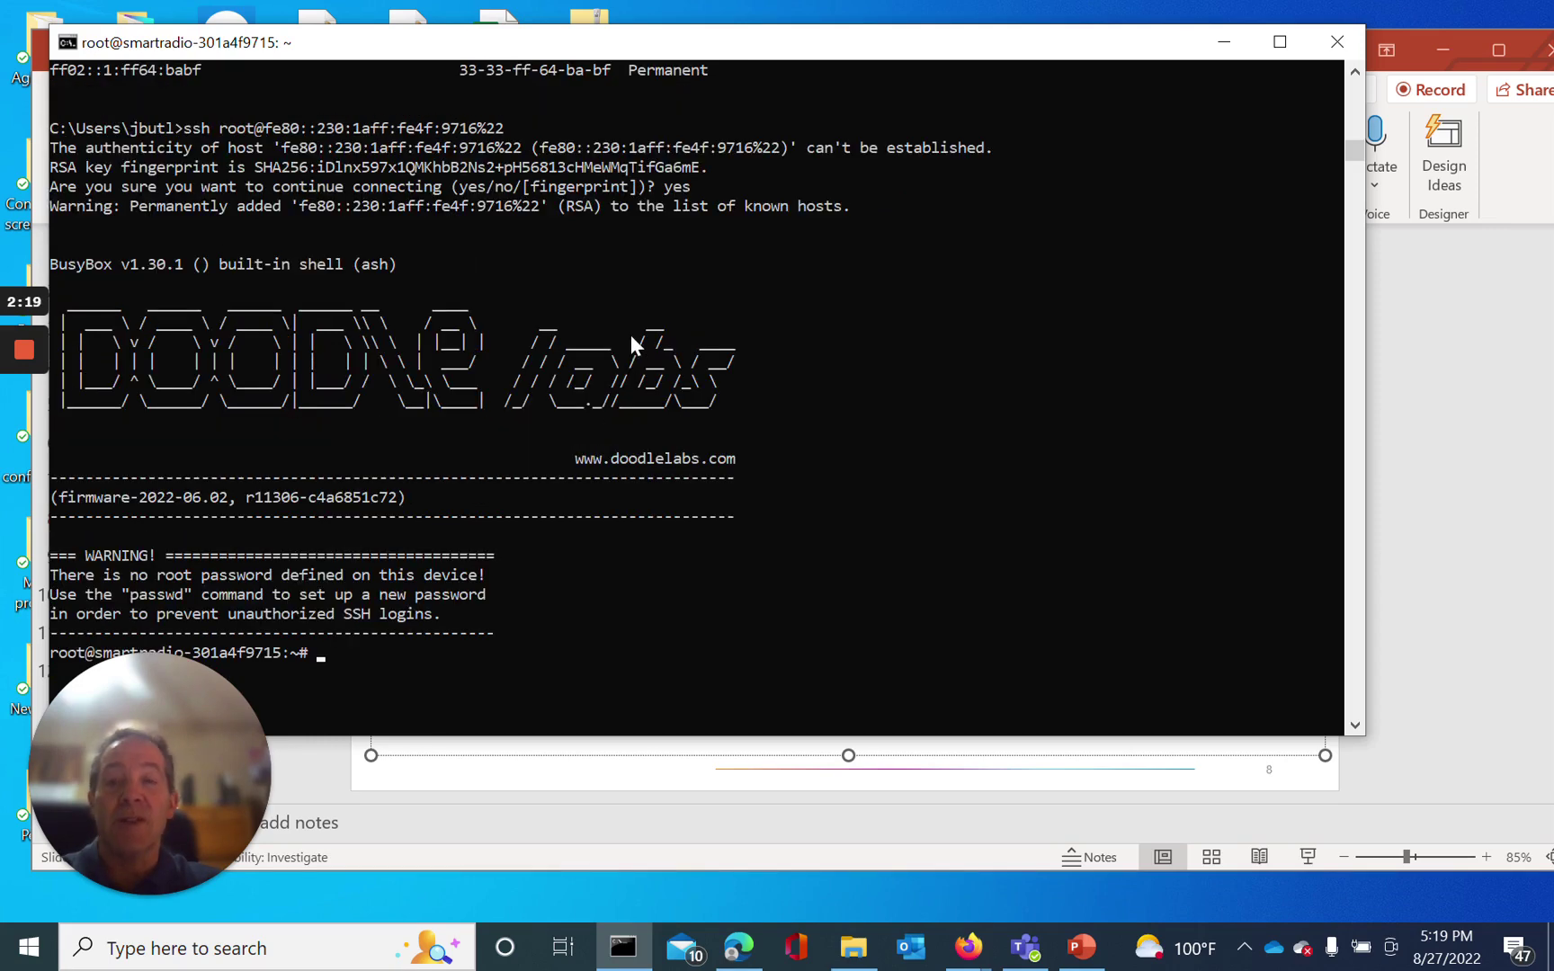
click(24, 450)
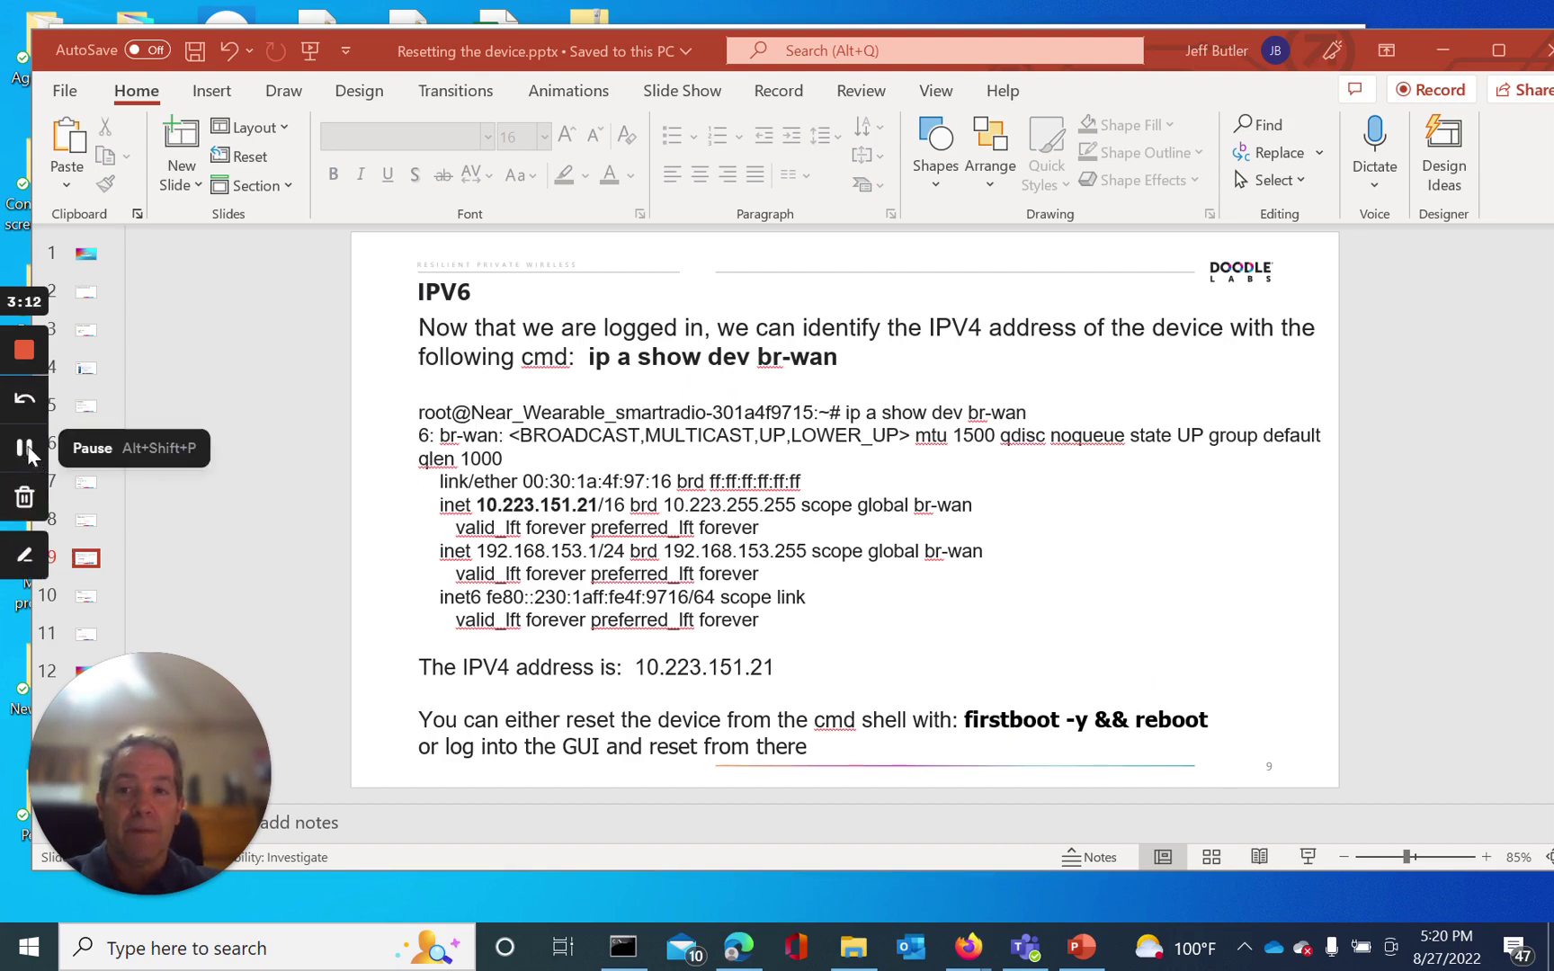
click(33, 455)
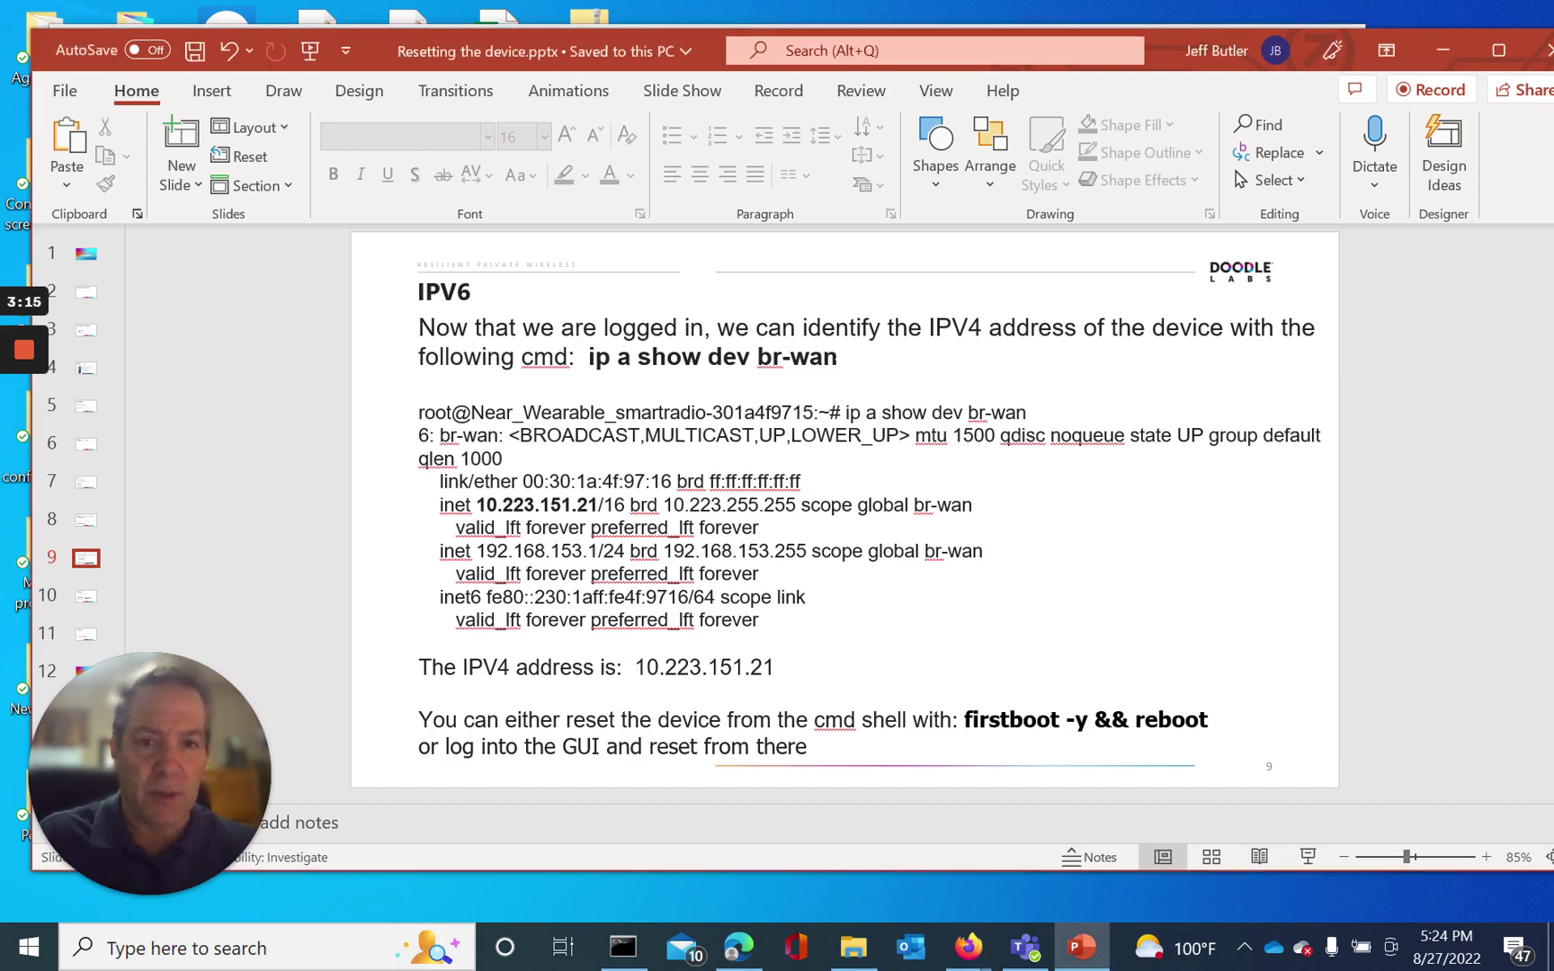
- Copy 'ip a show dev br-wan' from slide 9 and run it on the radio, showing 10.223.151.21/16
drag(838, 357, 630, 369)
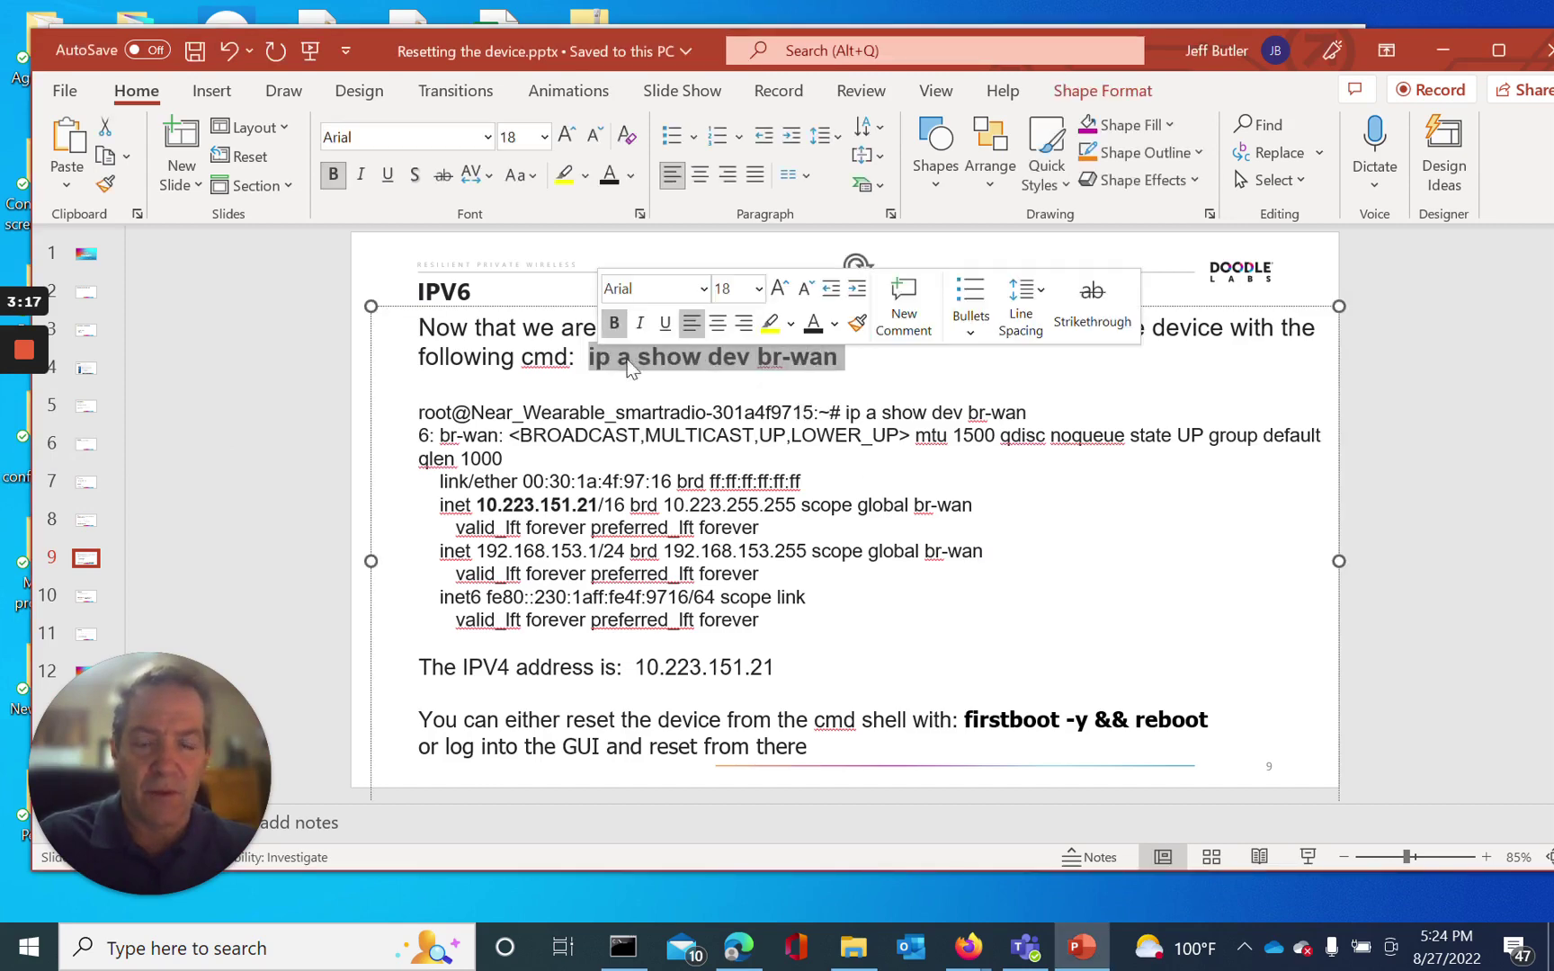
right_click(671, 354)
click(710, 303)
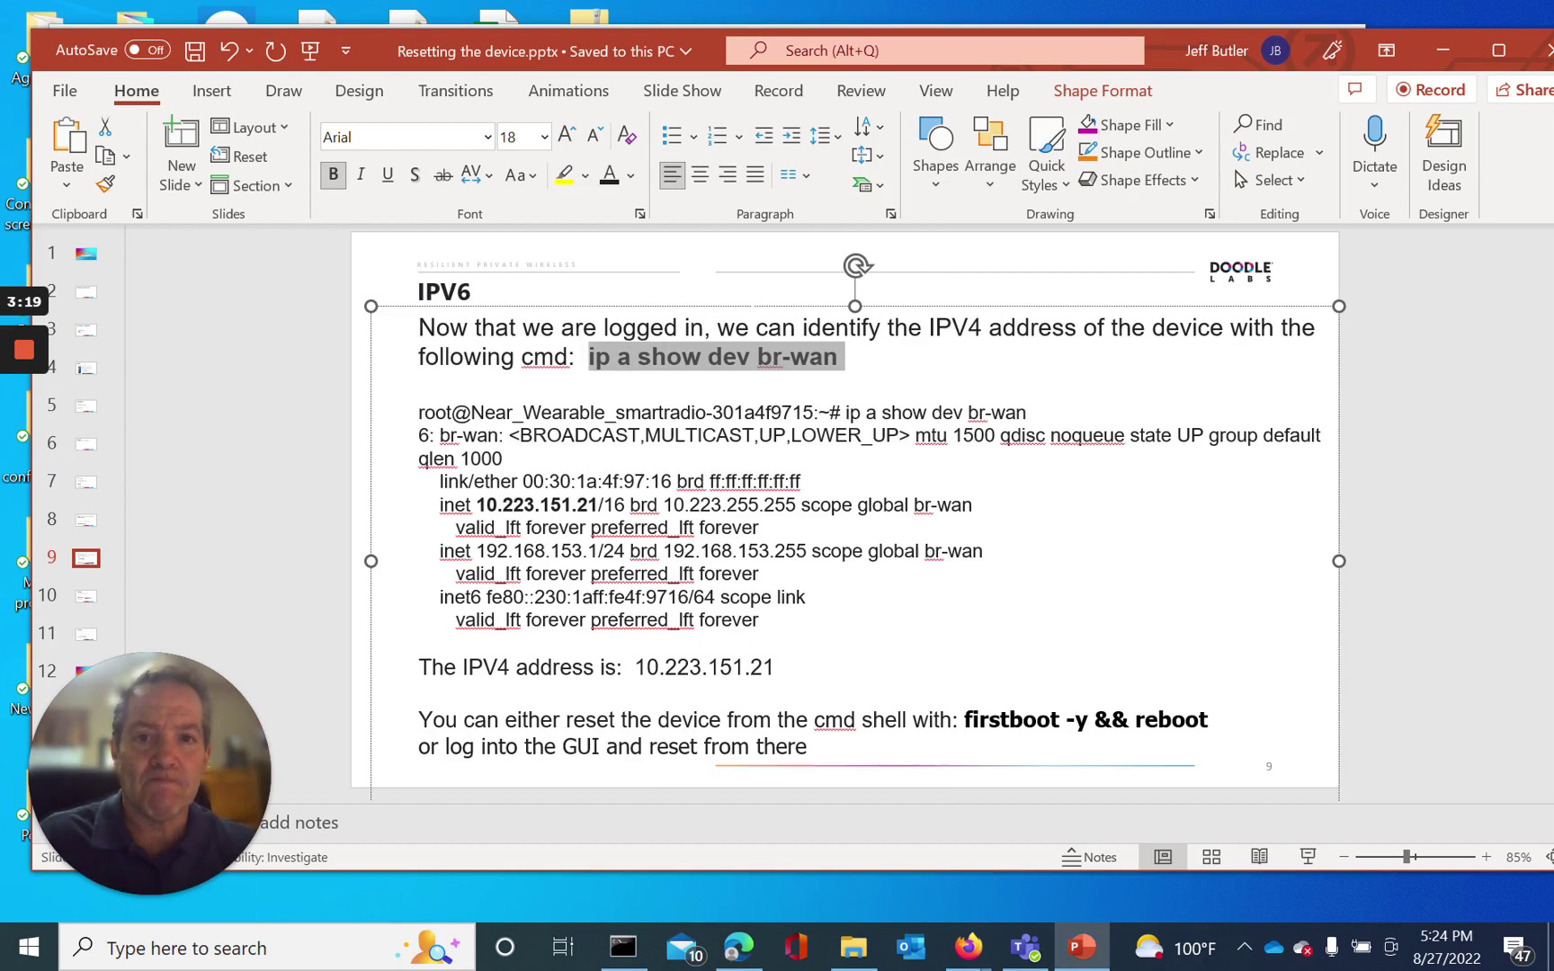
click(622, 947)
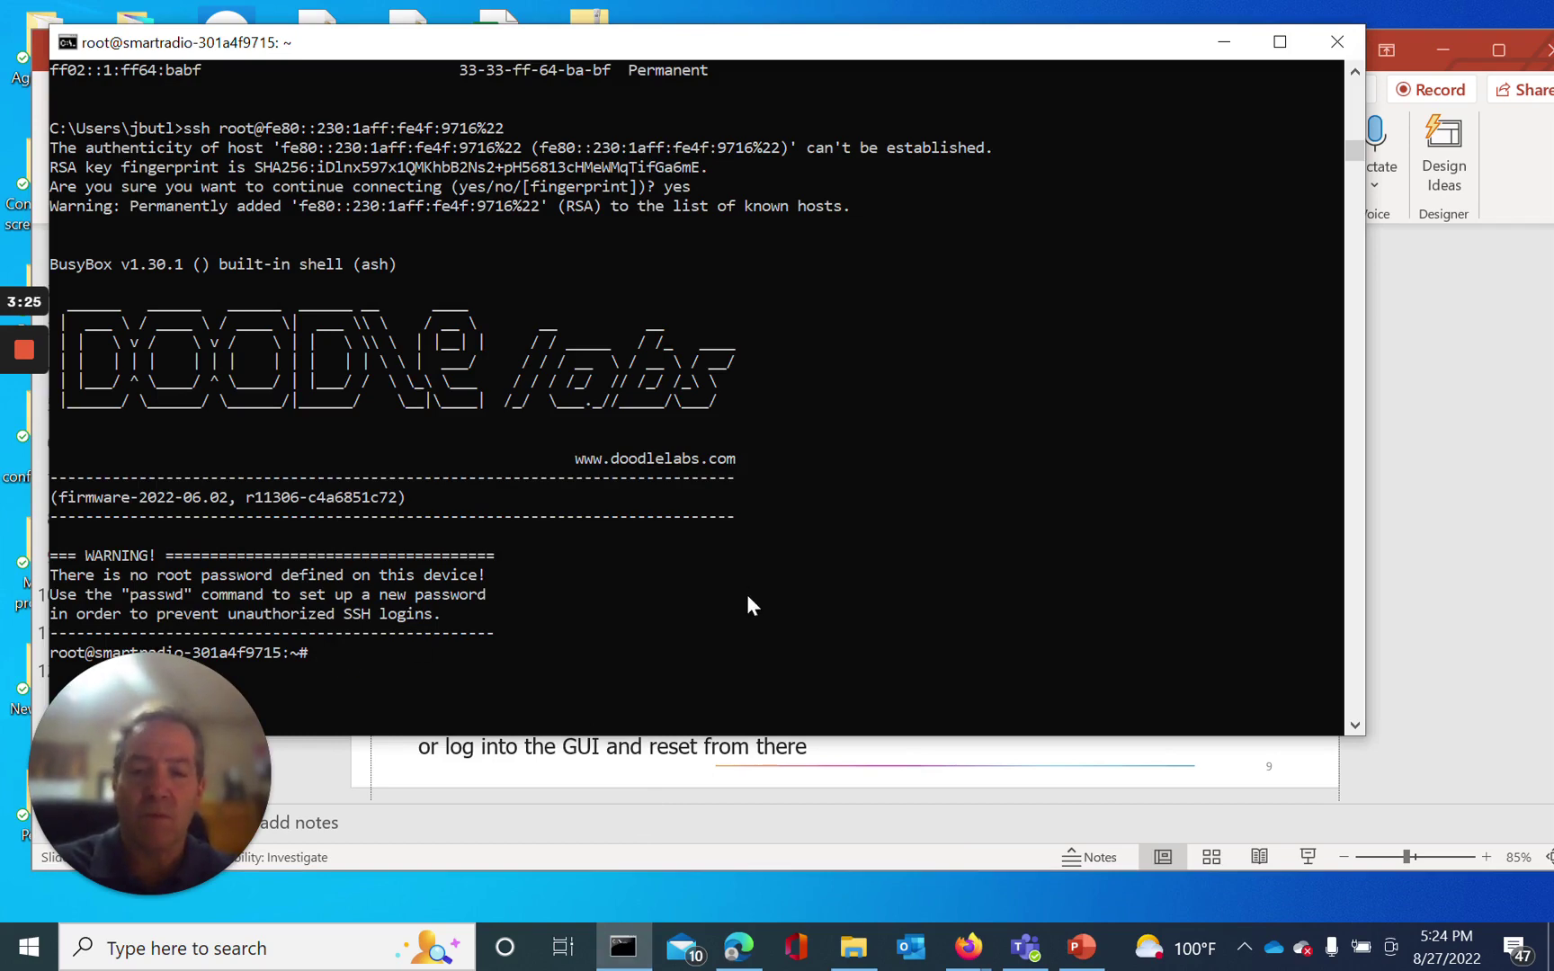
scroll(746, 603, down, 3)
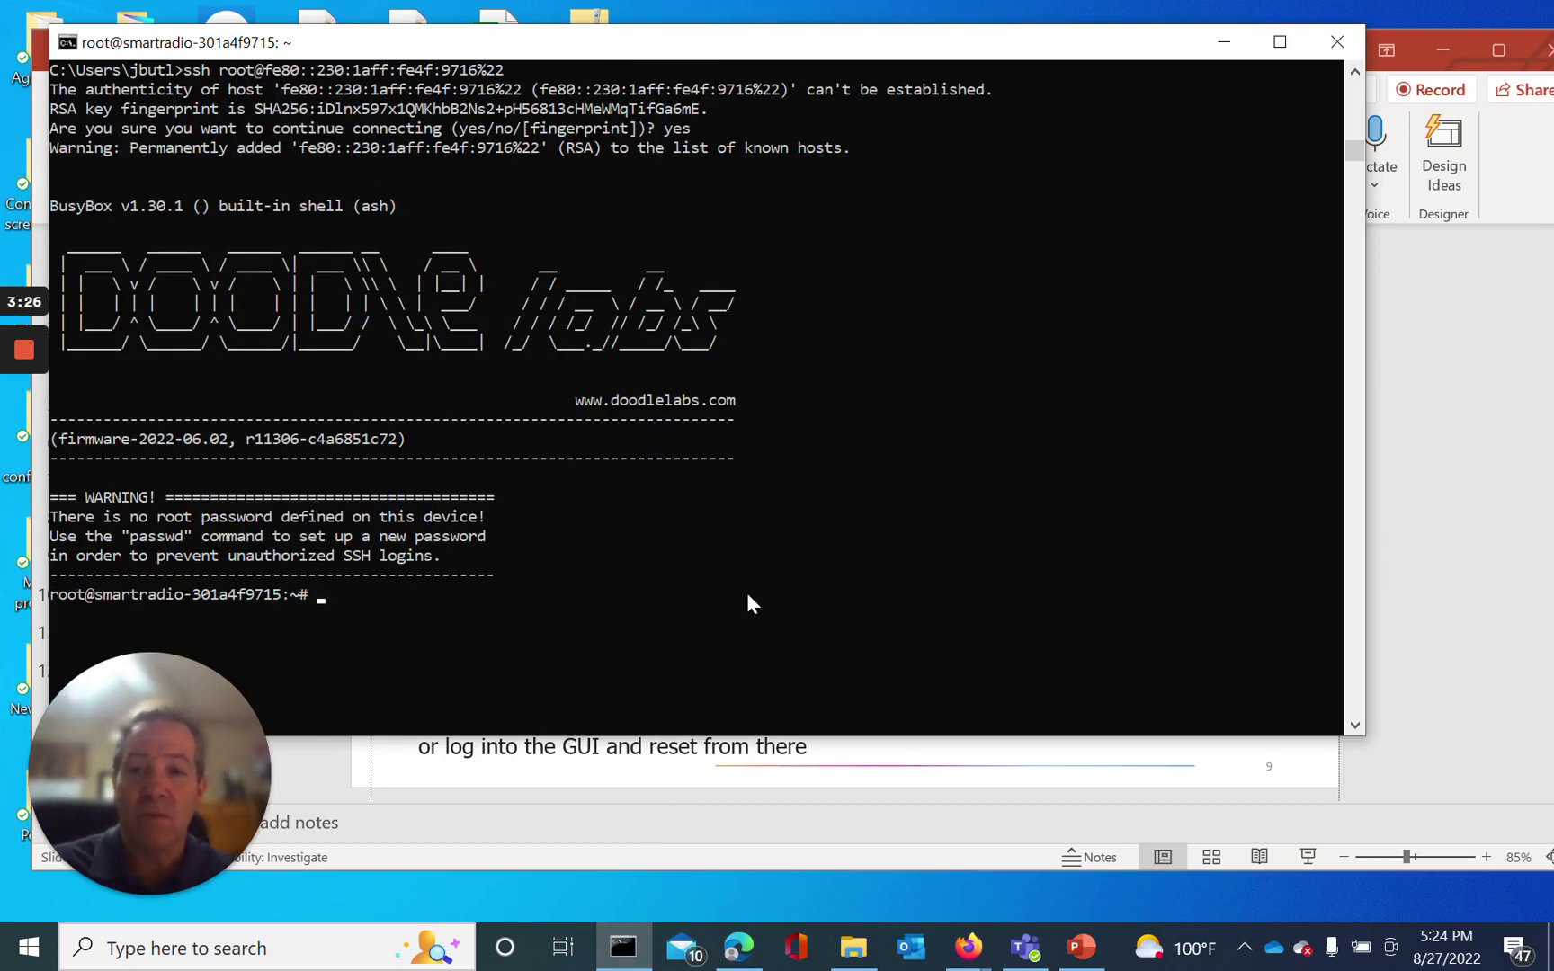
right_click(323, 484)
scroll(528, 583, down, 1)
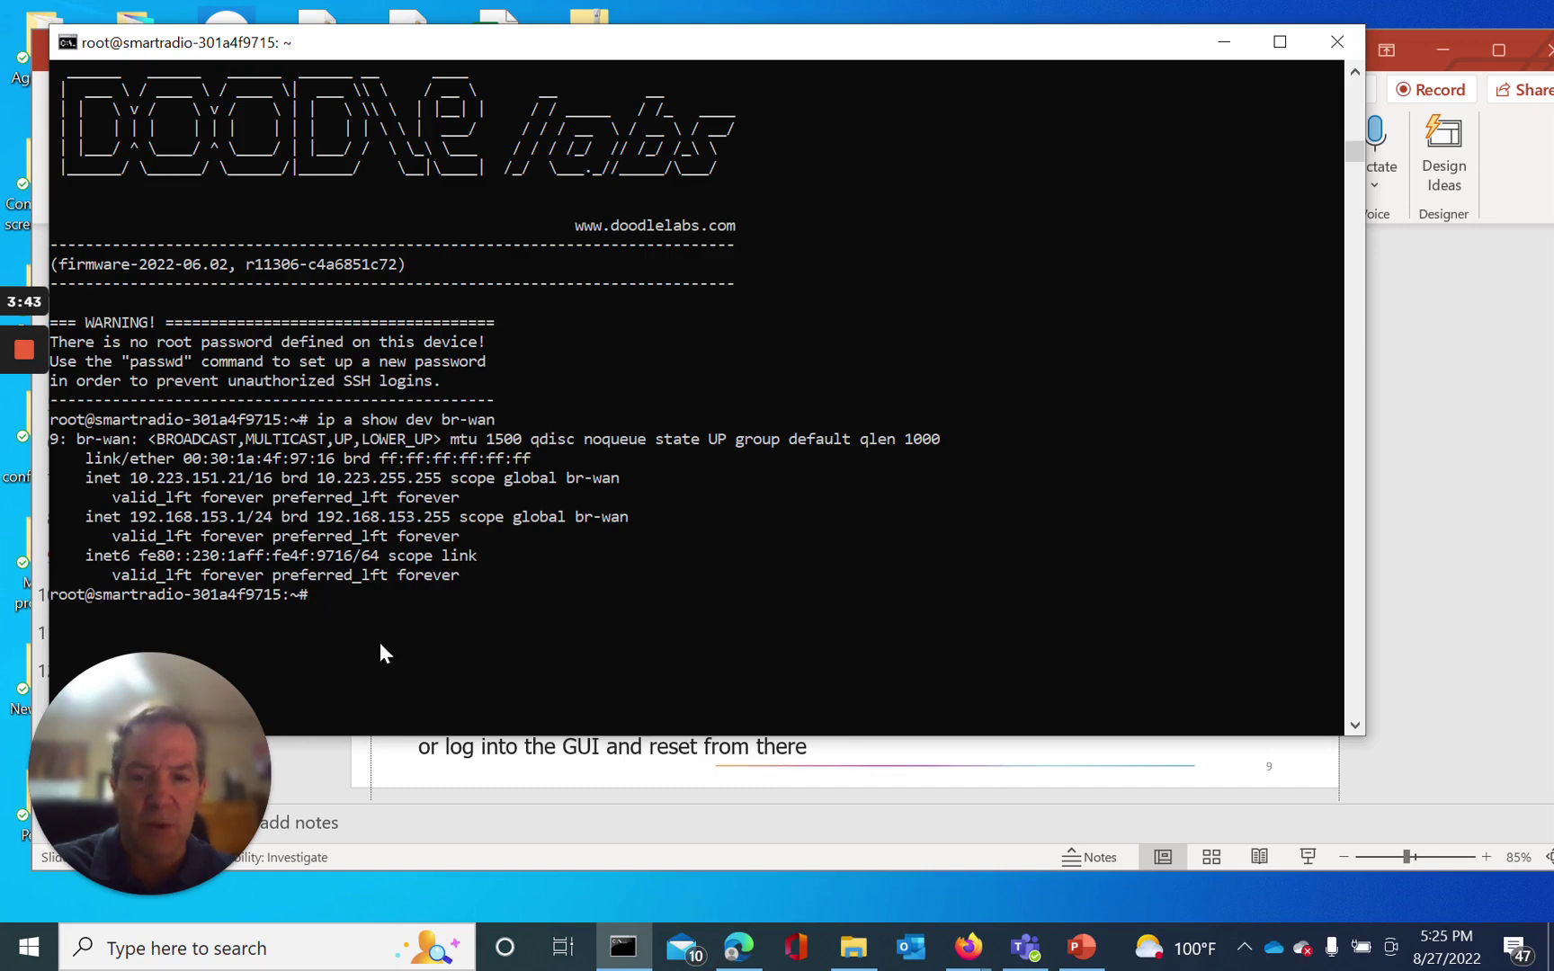
click(795, 781)
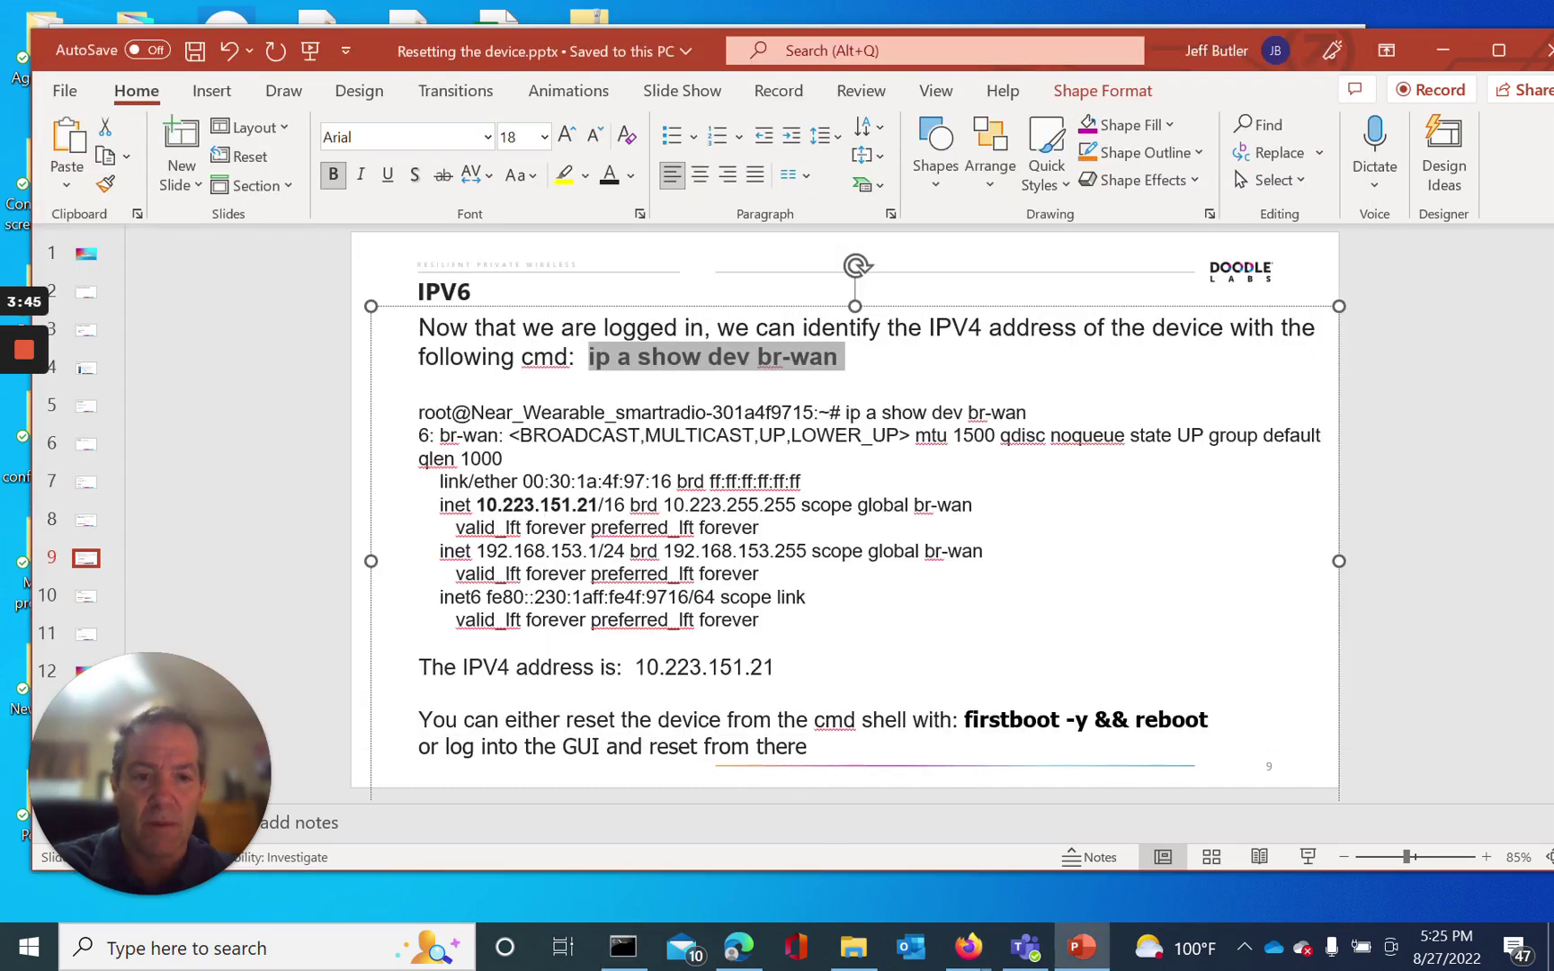
- Copy 'firstboot -y && reboot' from the slide and run it in the radio's SSH session
drag(1216, 719, 966, 720)
key(cmd+c)
right_click(1002, 718)
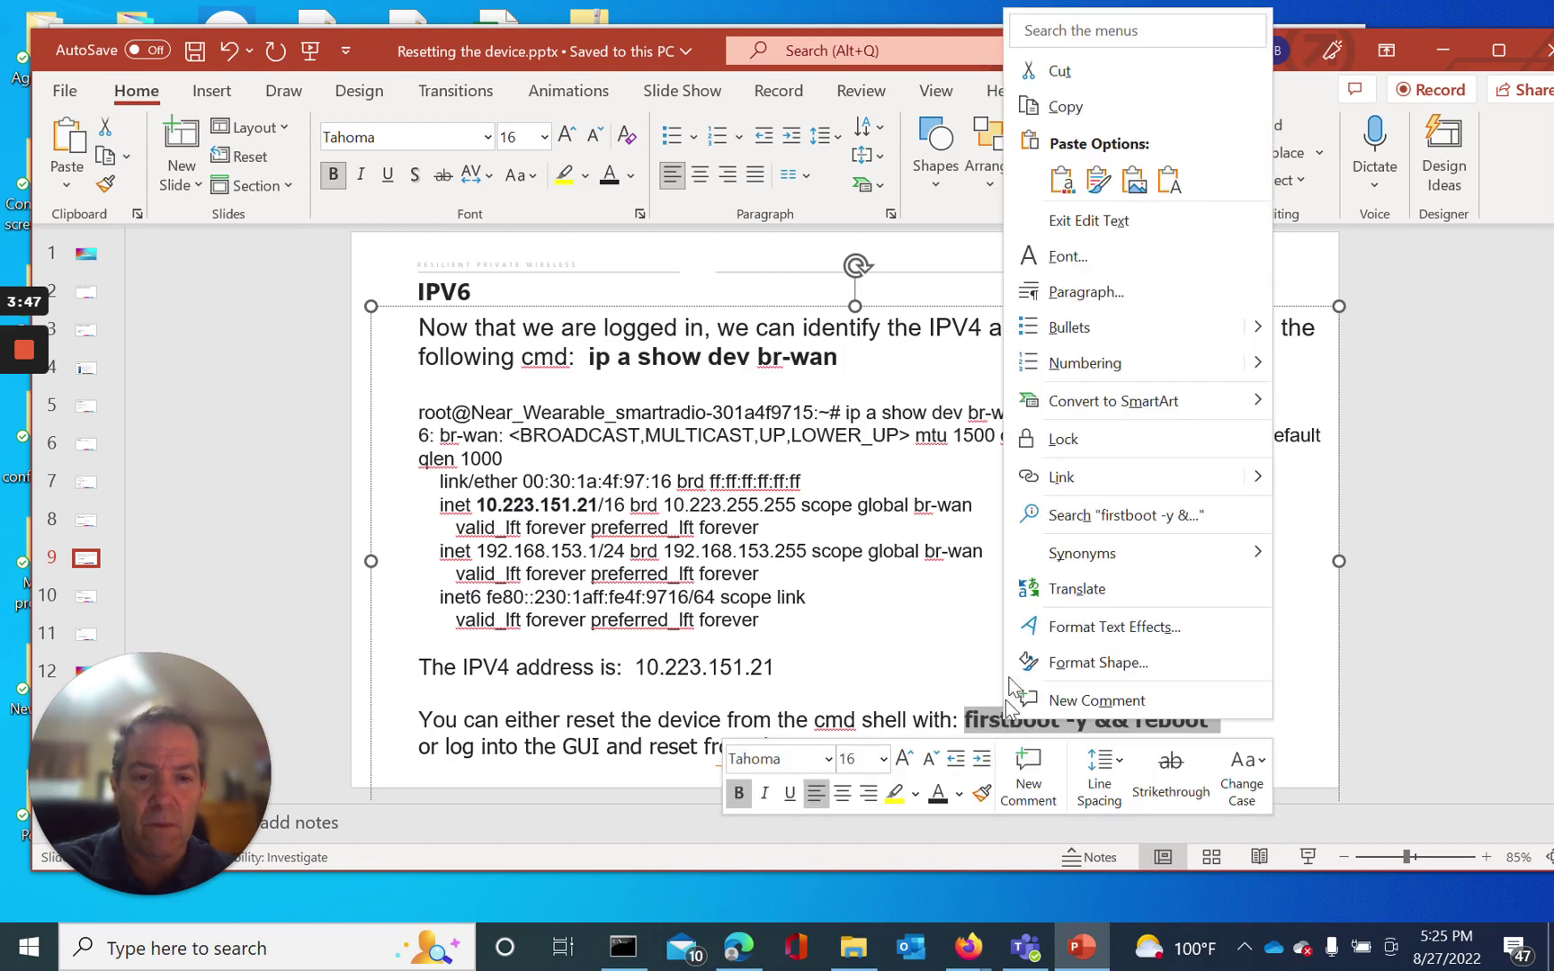
click(1069, 107)
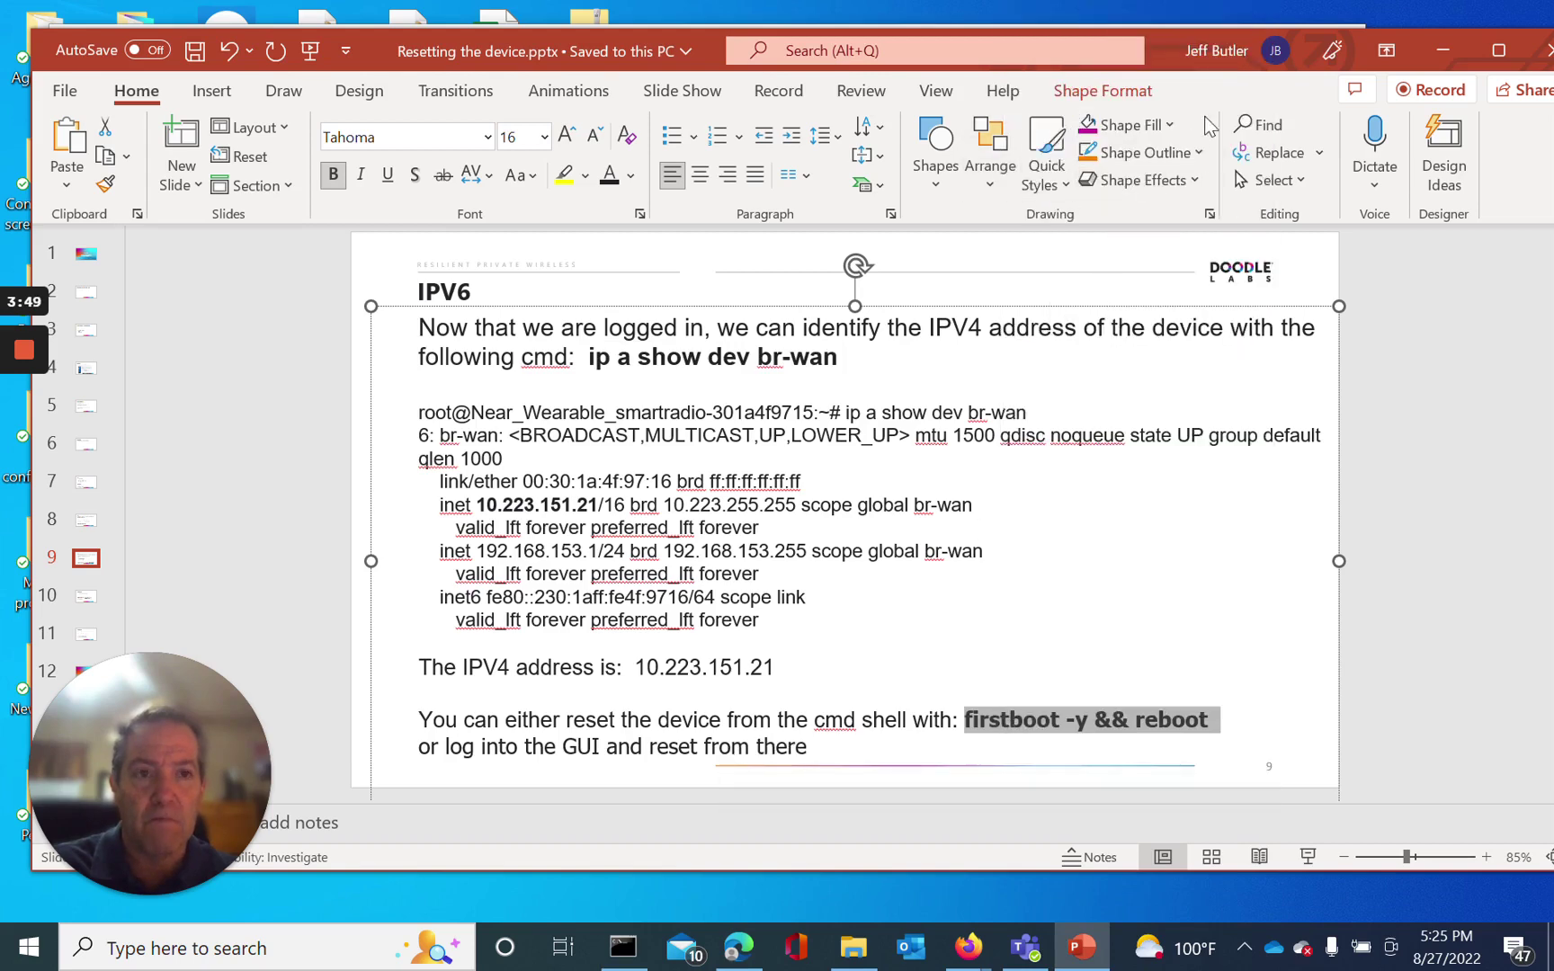
click(623, 946)
right_click(315, 599)
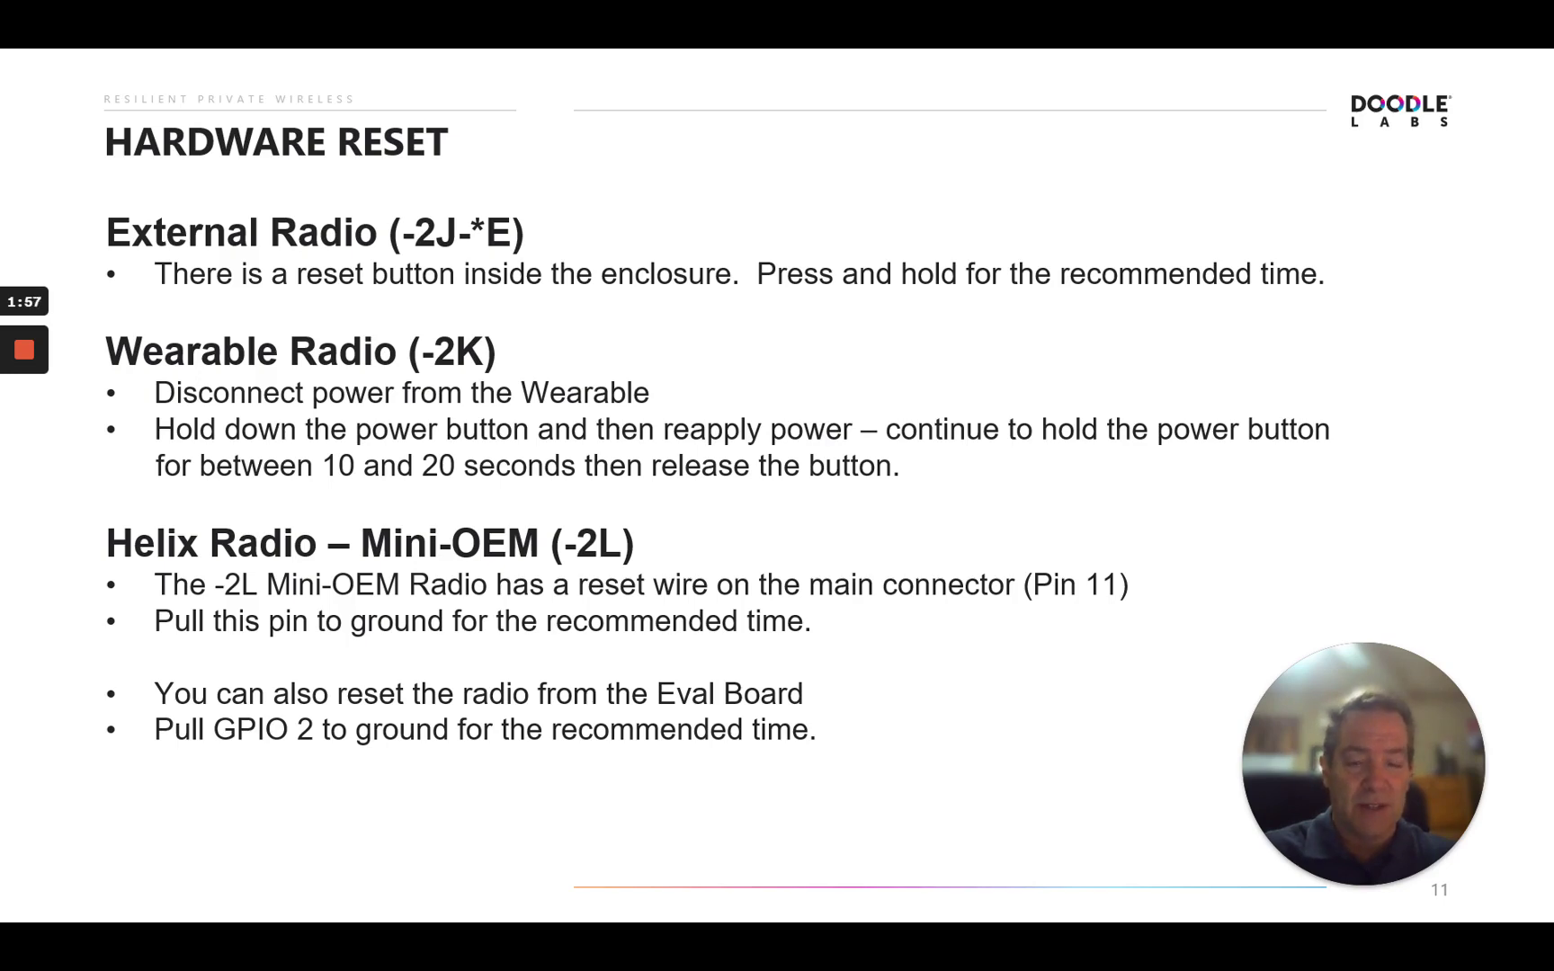
key(Right)
key(Left)
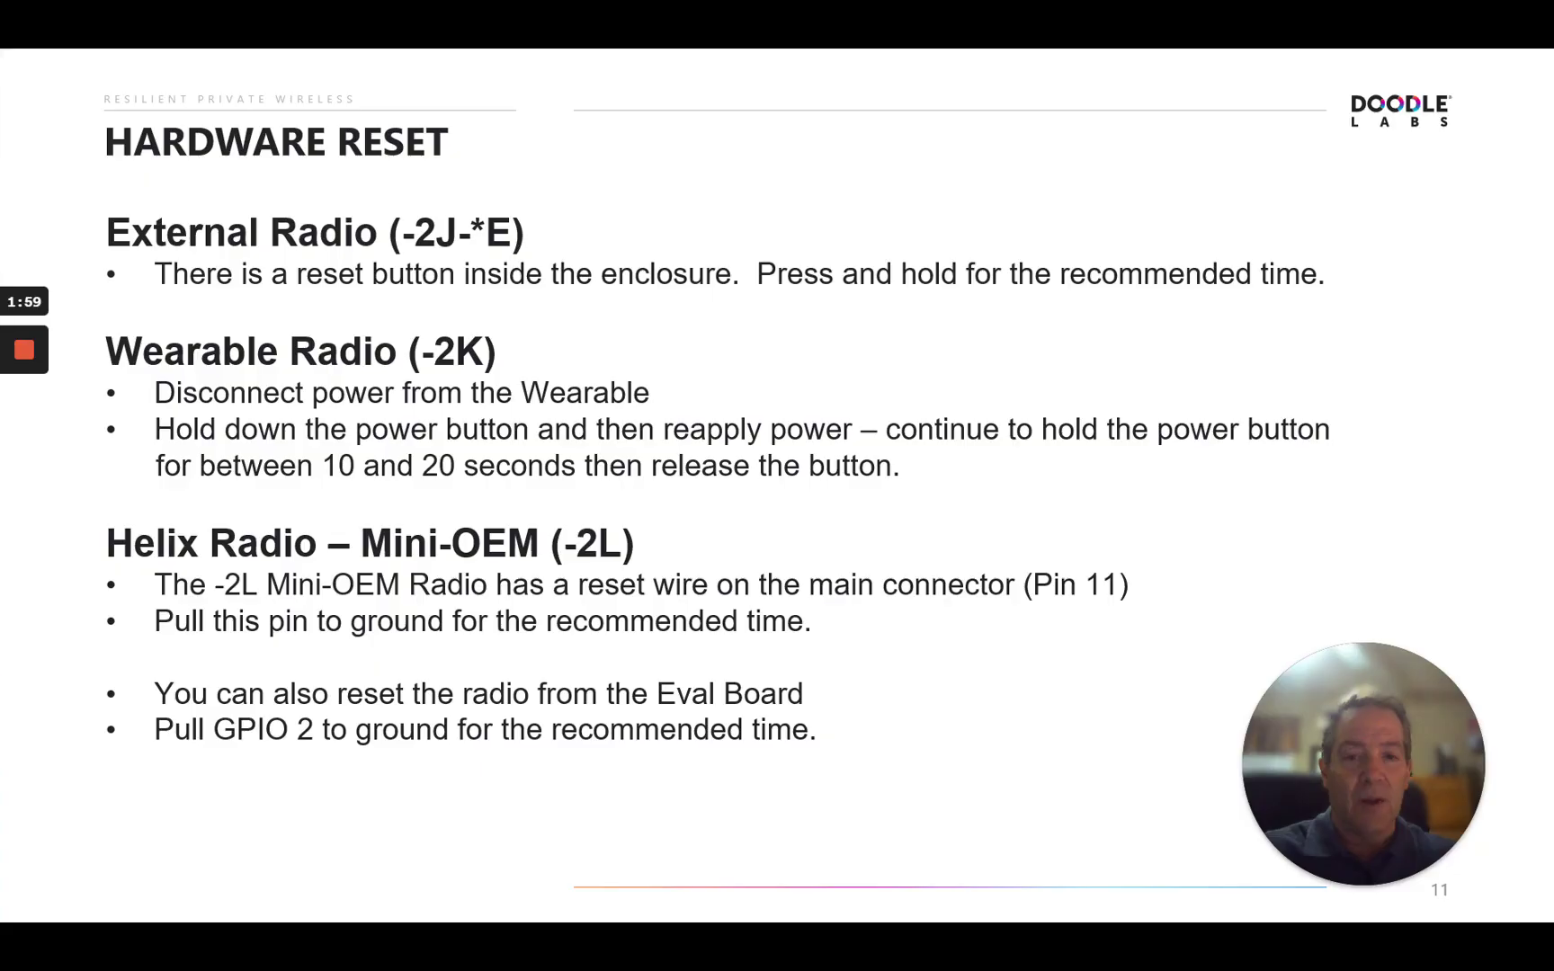